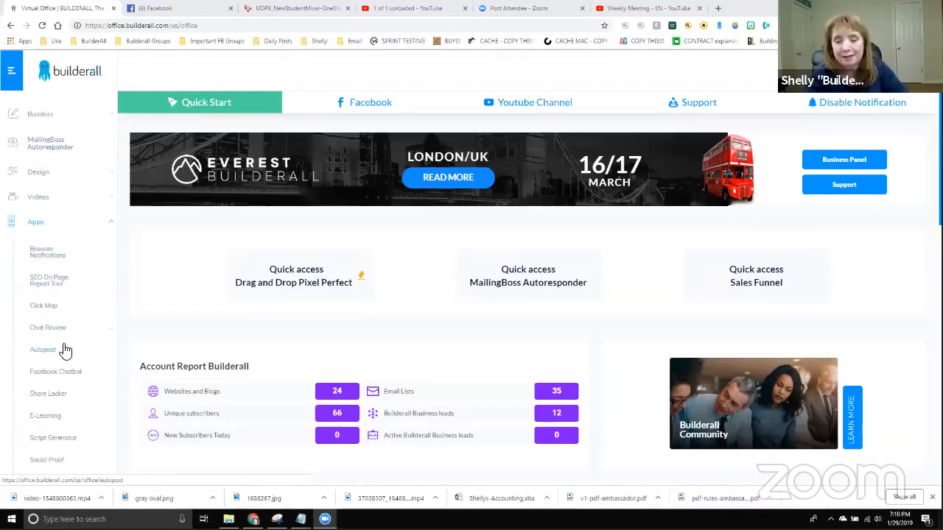
# Step: Look through the available tools under Apps in the Builderall office for the Video Wrapper
pyautogui.scroll(-2, 59, 324)
pyautogui.scroll(-1, 40, 221)
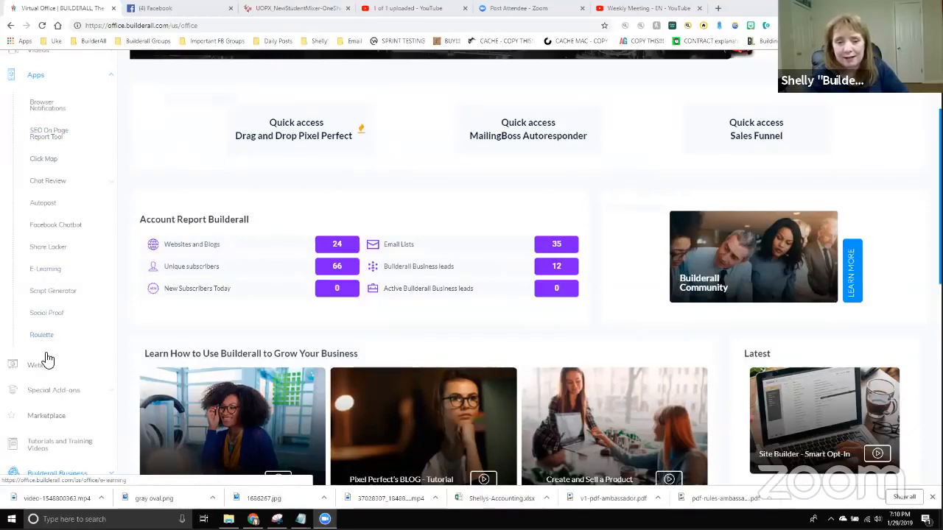
pyautogui.click(42, 25)
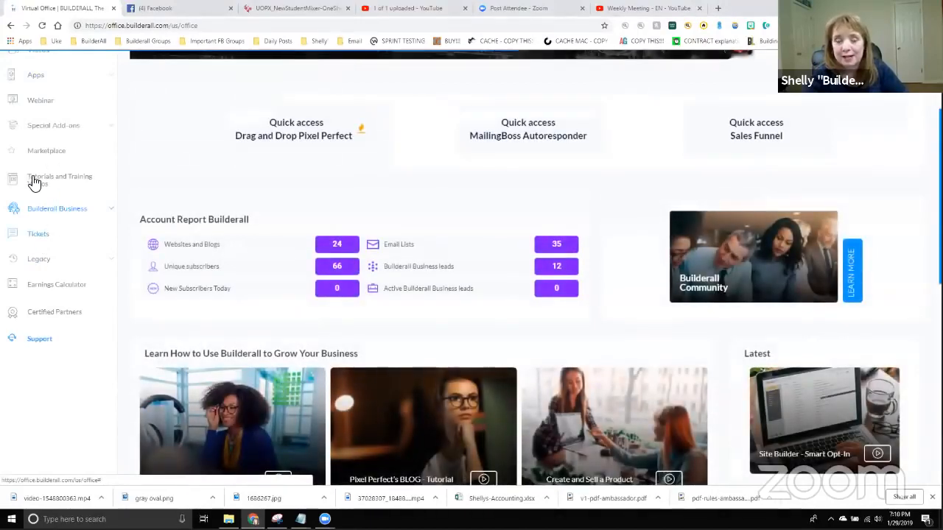
pyautogui.scroll(1, 34, 183)
pyautogui.click(46, 133)
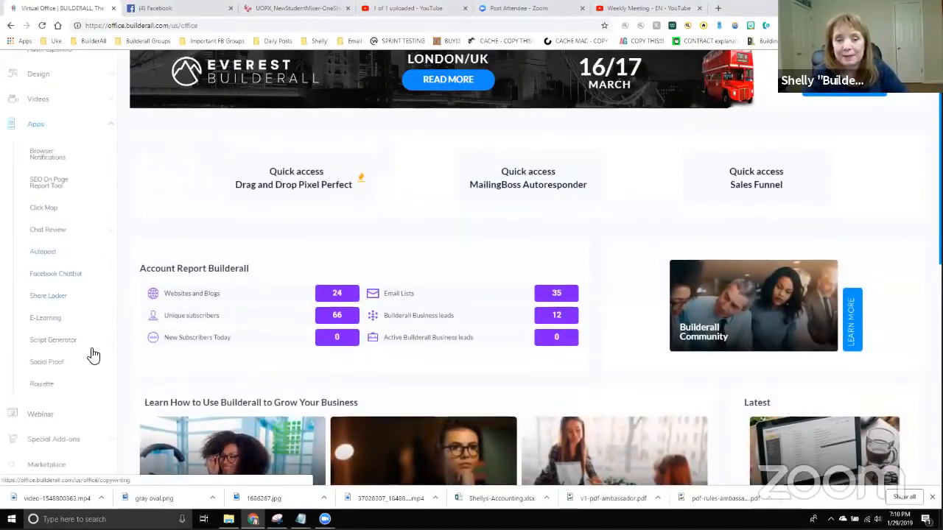
pyautogui.scroll(-1, 40, 361)
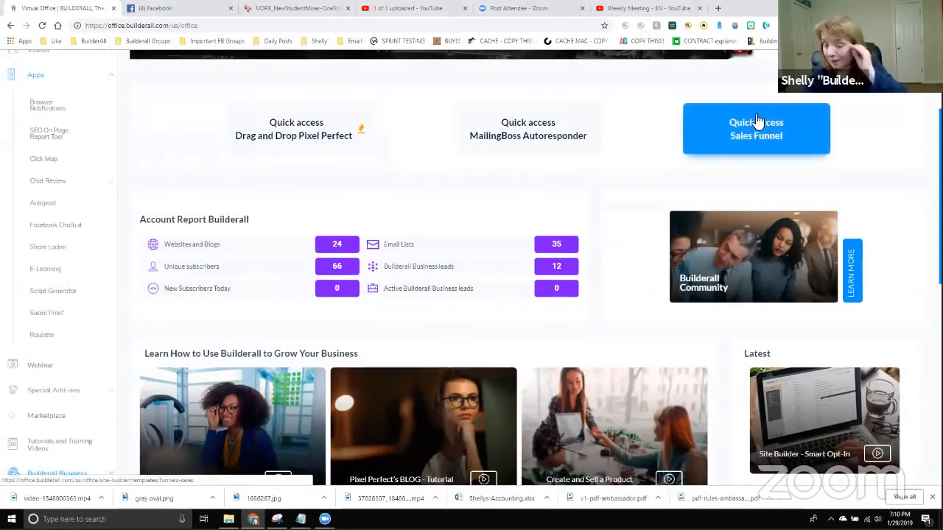
pyautogui.scroll(1, 755, 122)
pyautogui.scroll(2, 766, 122)
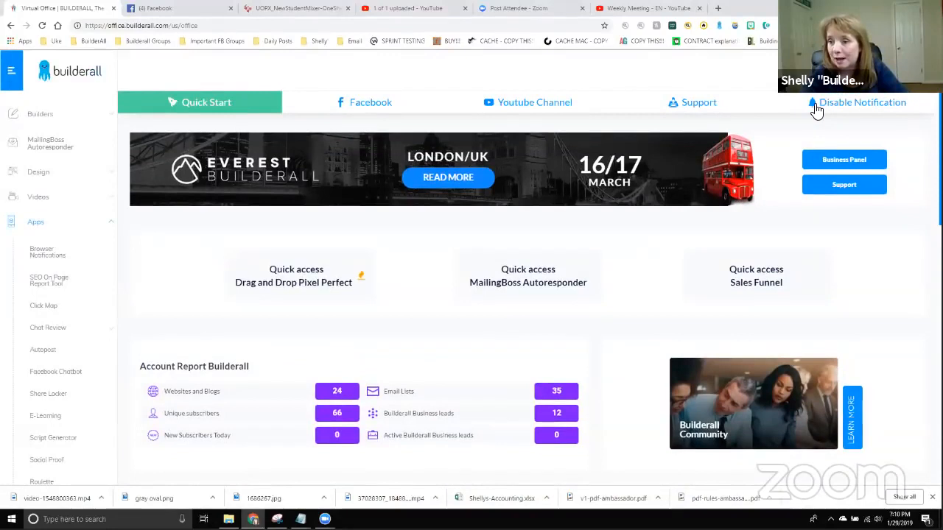
# Step: Log out of the current Builderall account and log in with another account's saved login e-mail and password
pyautogui.click(903, 72)
pyautogui.click(910, 145)
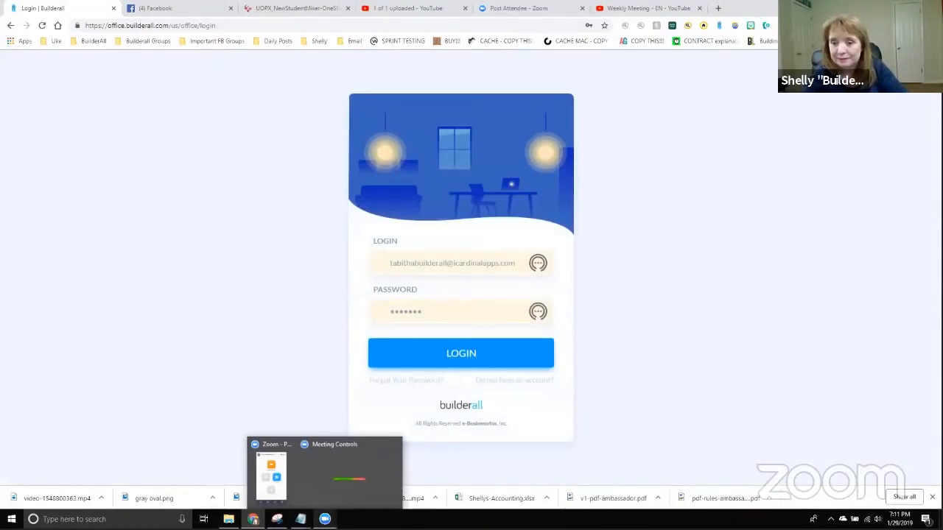
pyautogui.click(471, 259)
pyautogui.hotkey('ctrl', 'a')
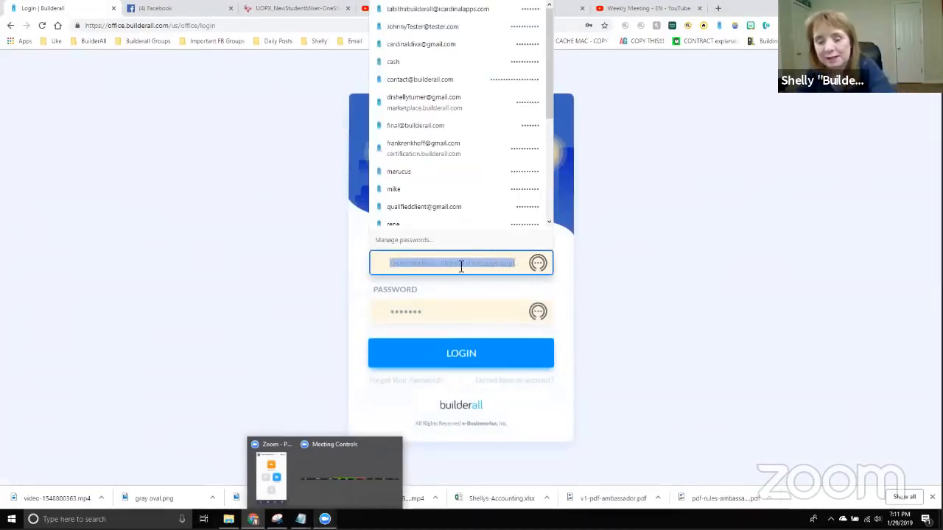
pyautogui.write('s')
pyautogui.click(448, 326)
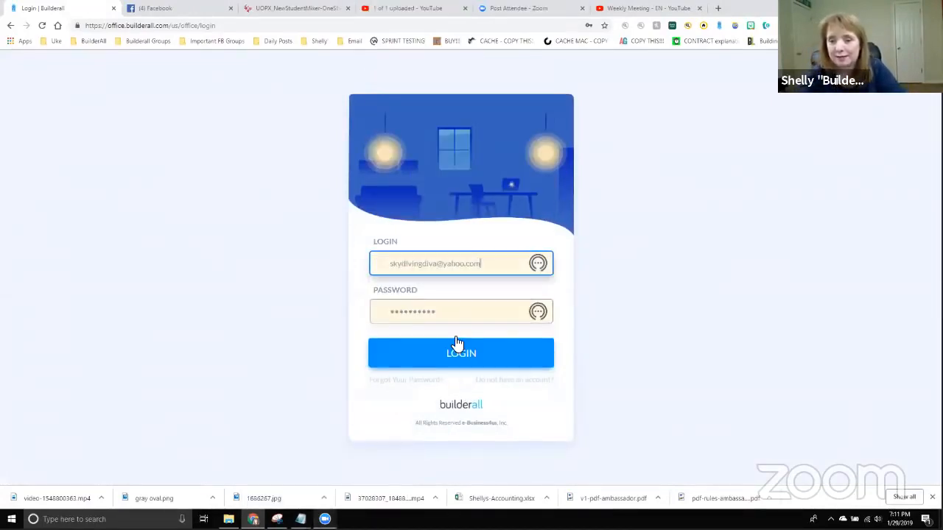
pyautogui.click(468, 359)
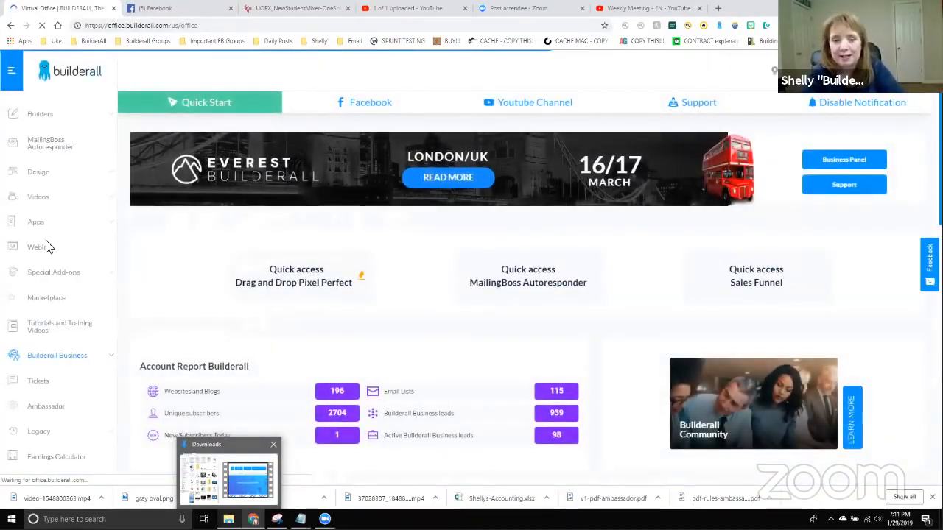
# Step: Open the Video Wrapper tool from the account's Apps
pyautogui.scroll(-3, 44, 185)
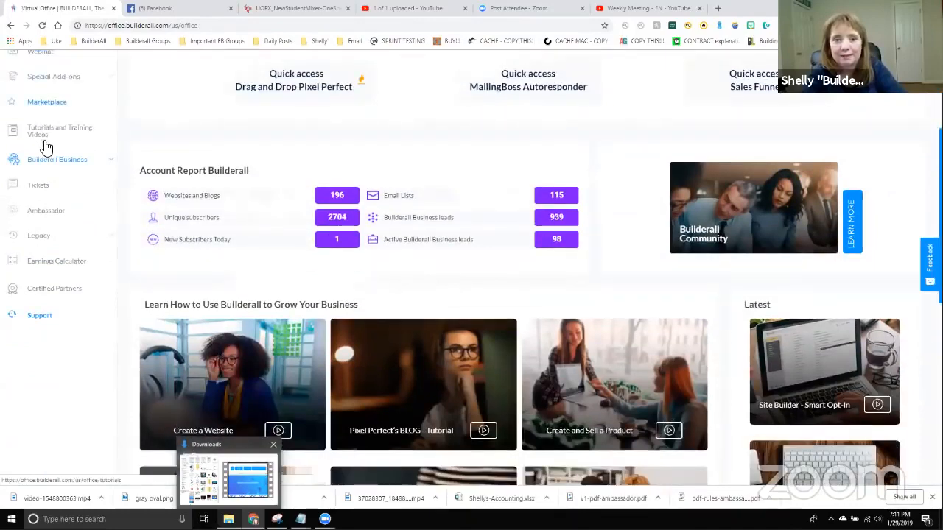
pyautogui.scroll(3, 43, 148)
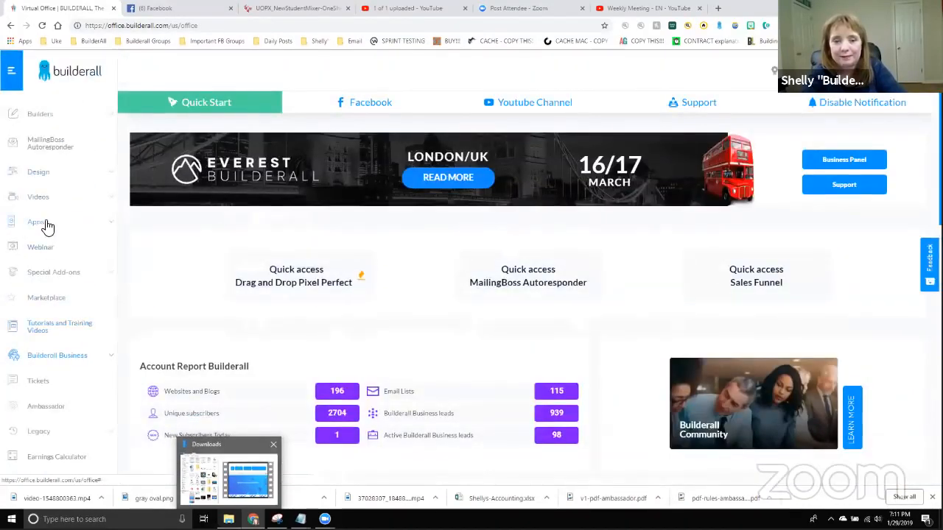
pyautogui.click(40, 222)
pyautogui.scroll(-2, 83, 296)
pyautogui.scroll(-2, 74, 295)
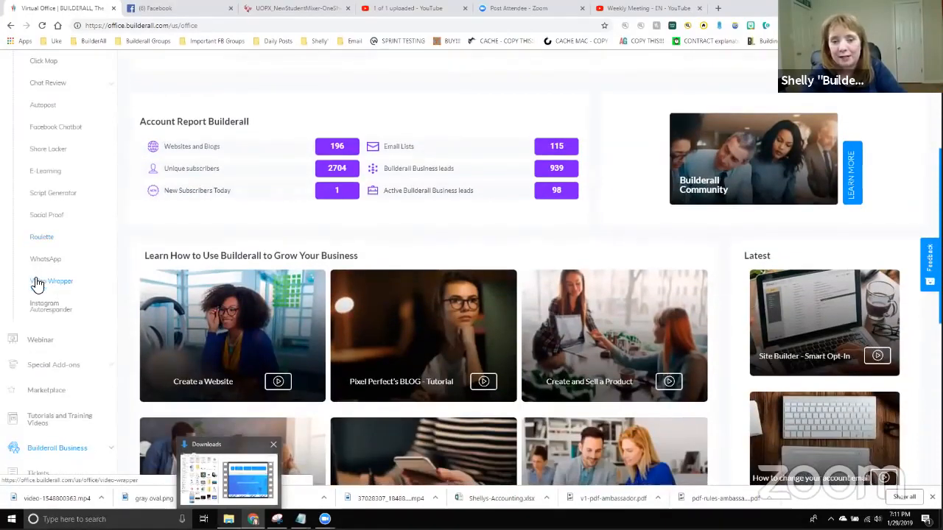
pyautogui.click(56, 282)
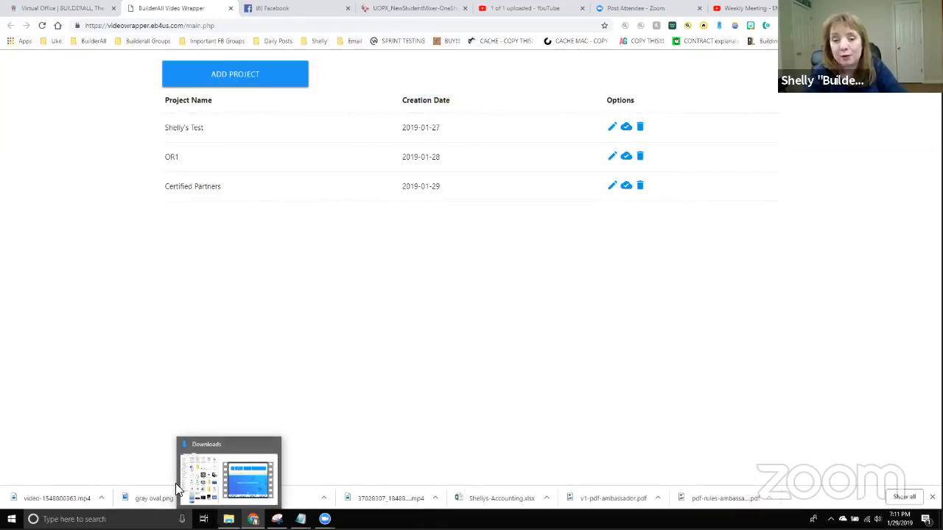
# Step: View the video preview in File Explorer's Downloads folder, and return to the Video Wrapper project list in Chrome
pyautogui.click(231, 442)
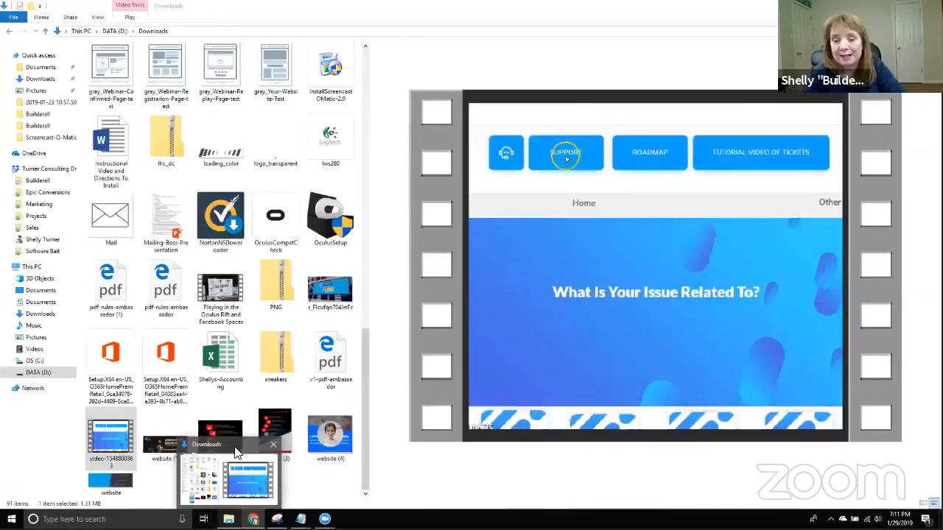
pyautogui.moveTo(253, 519)
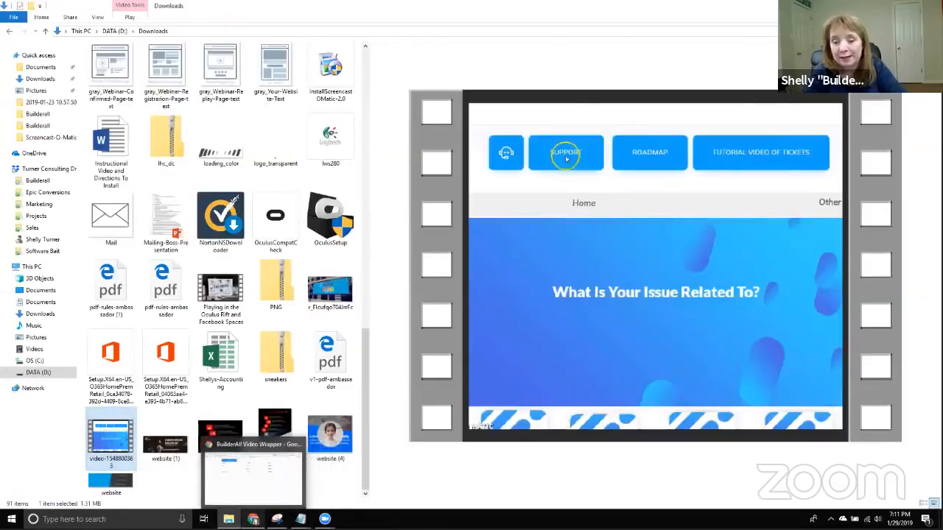
pyautogui.click(253, 475)
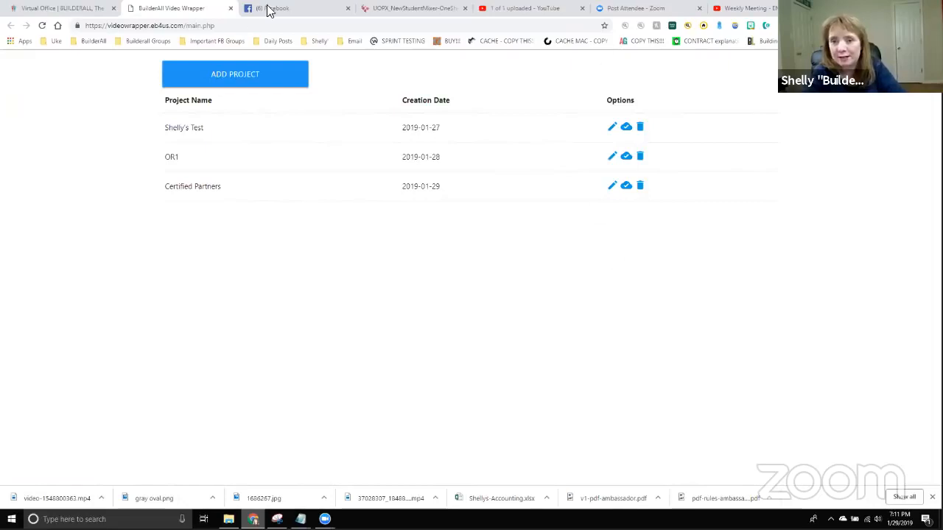
# Step: Switch to Facebook, search for "7 day" and open the Builderall 7 Day Boot Camp group
pyautogui.click(305, 10)
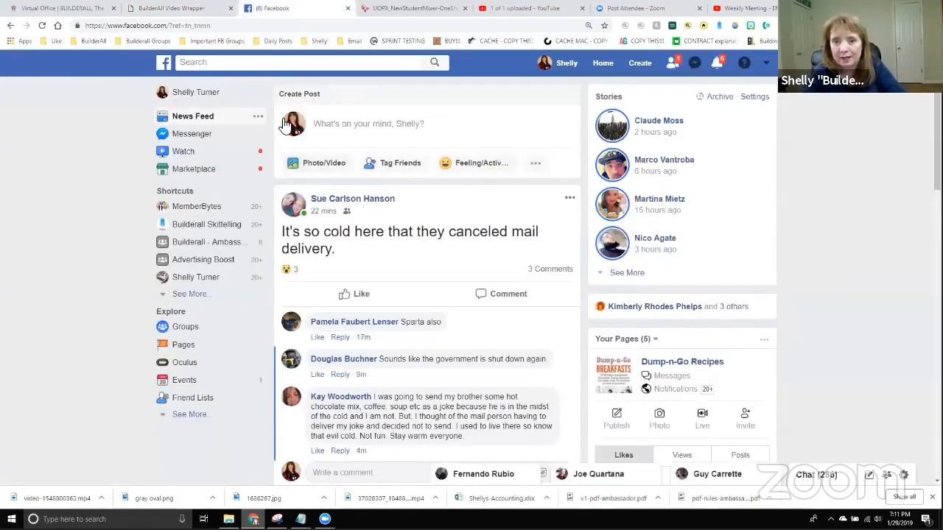
pyautogui.click(273, 63)
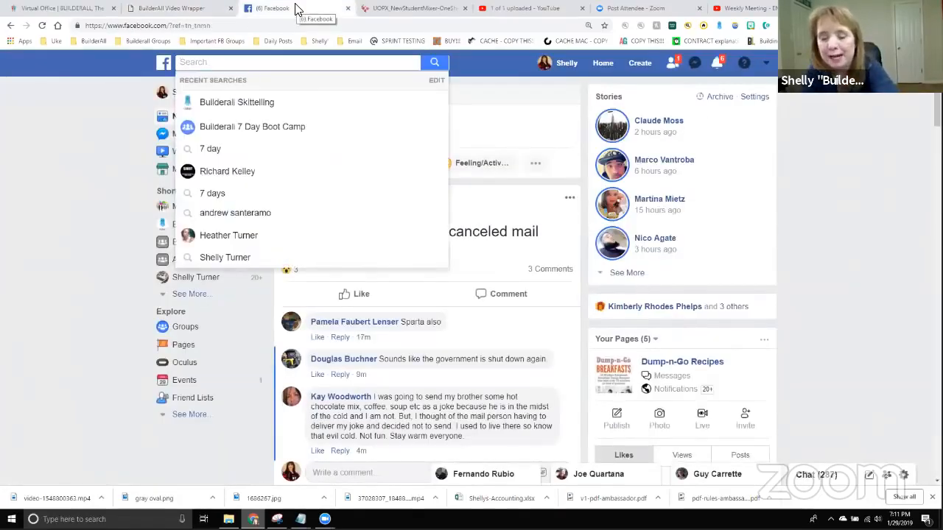
pyautogui.write('7 day')
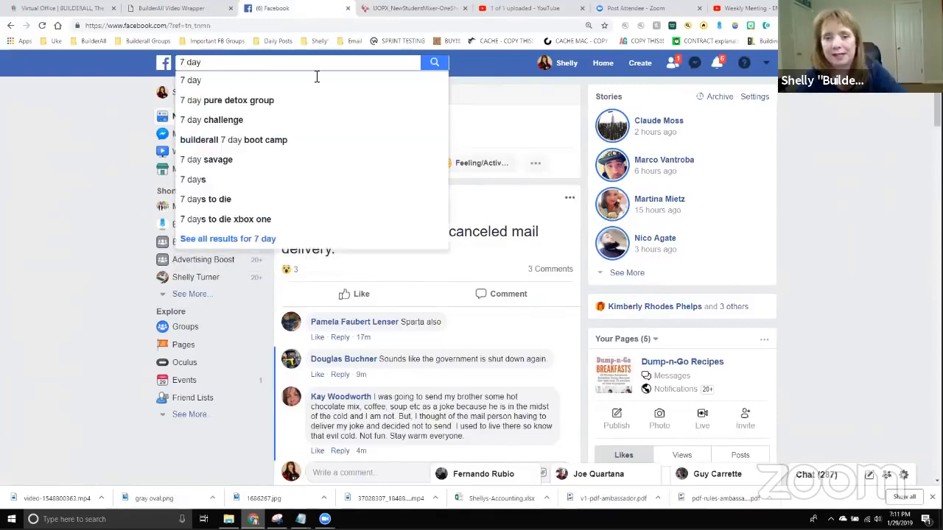
pyautogui.click(270, 143)
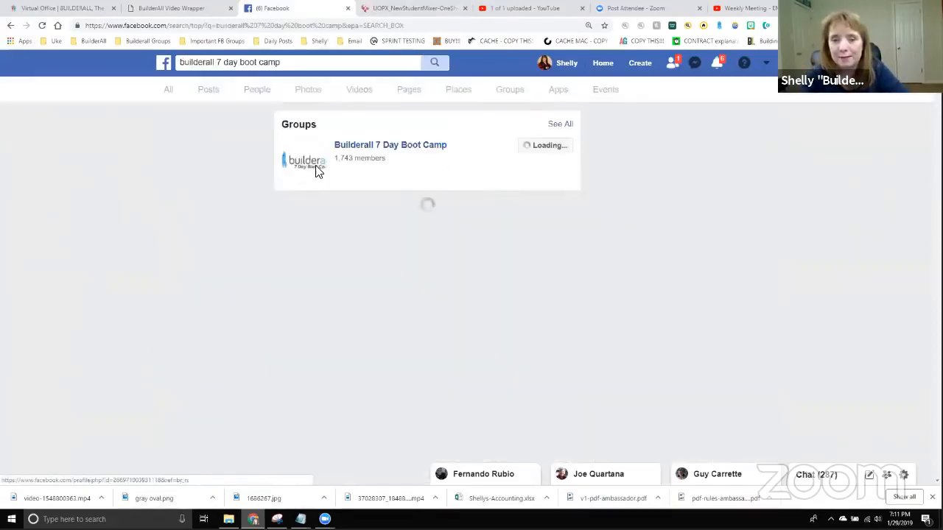
pyautogui.click(412, 148)
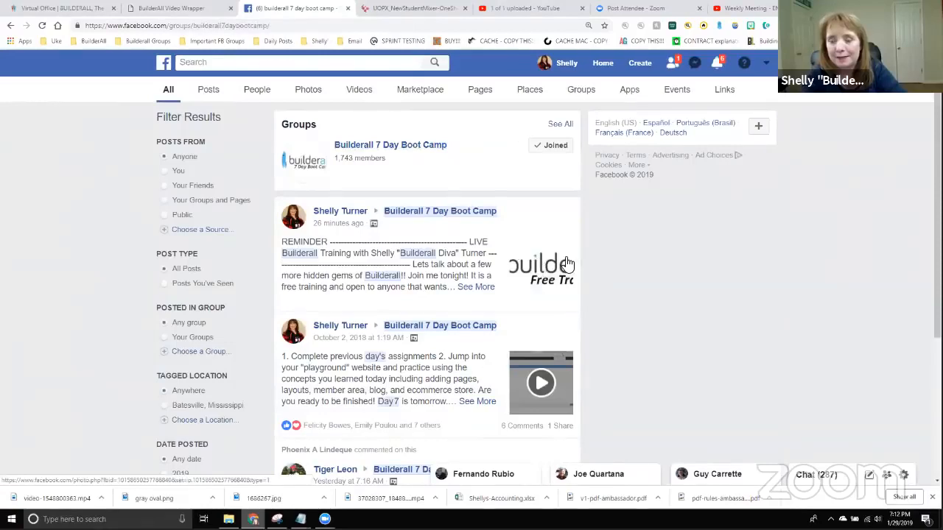
# Step: Find the group's post about the new VIDEO WRAPPER TOOL and review parts of its video and the comments below
pyautogui.scroll(-5, 453, 316)
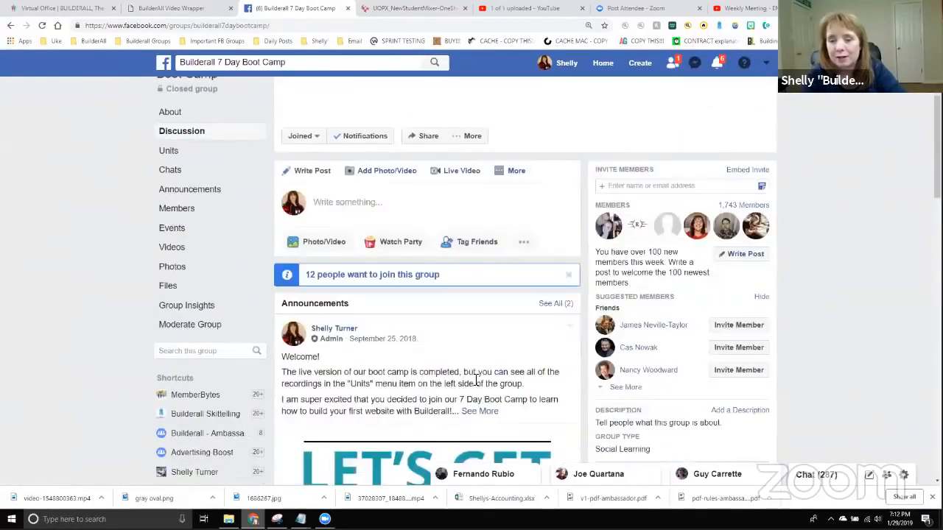
pyautogui.scroll(-10, 483, 390)
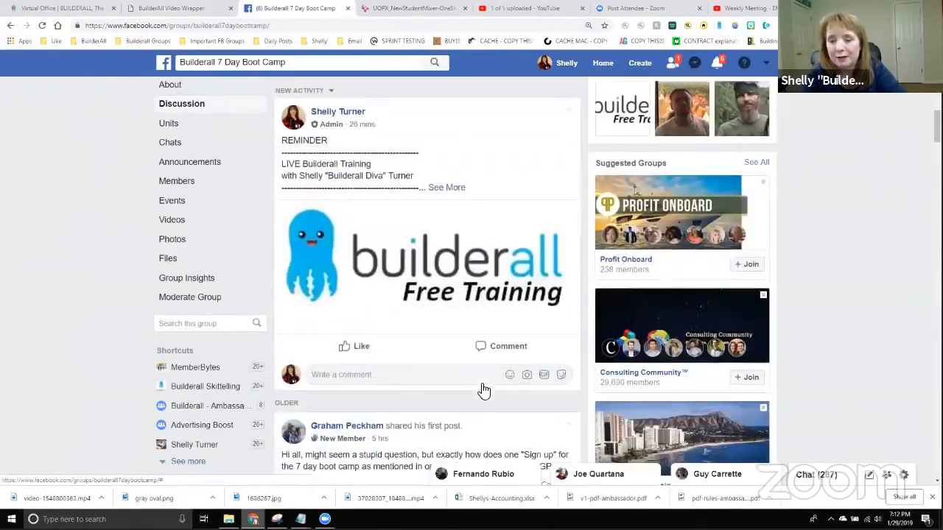
pyautogui.scroll(-5, 487, 382)
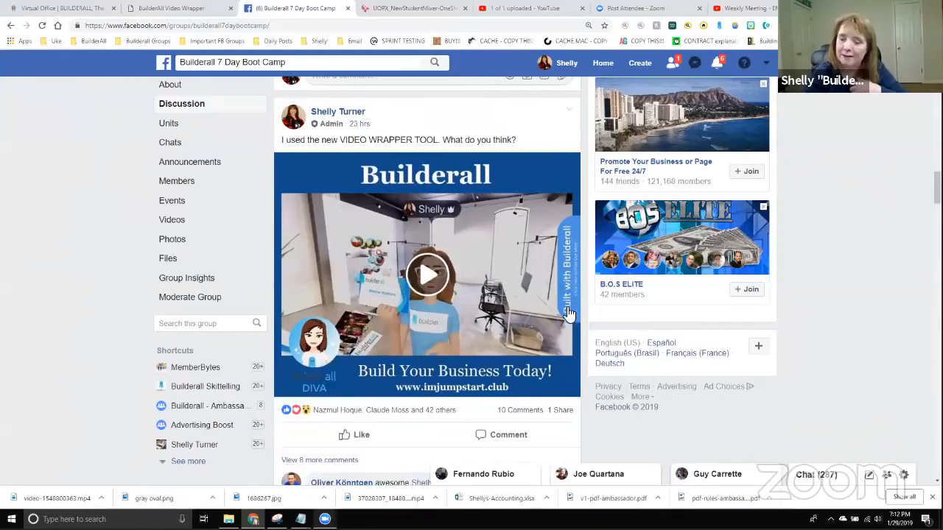
pyautogui.click(429, 276)
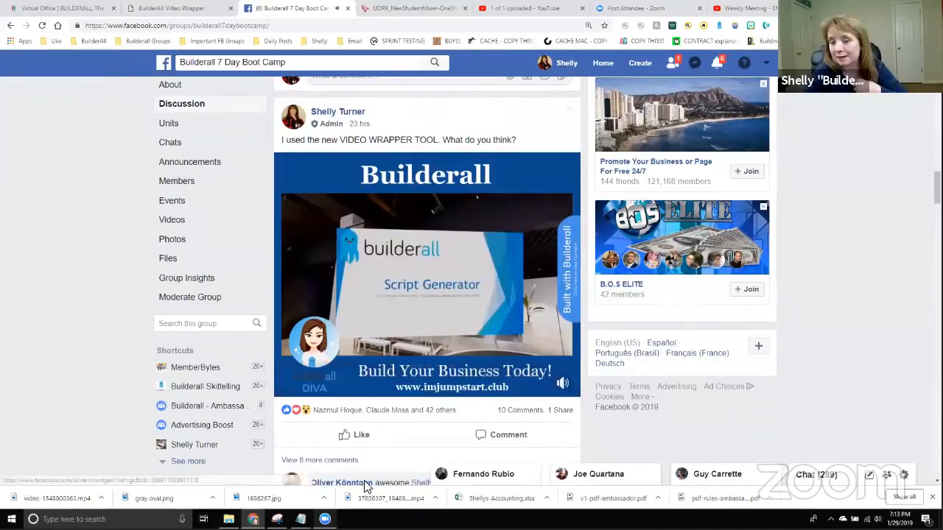
pyautogui.moveTo(340, 483)
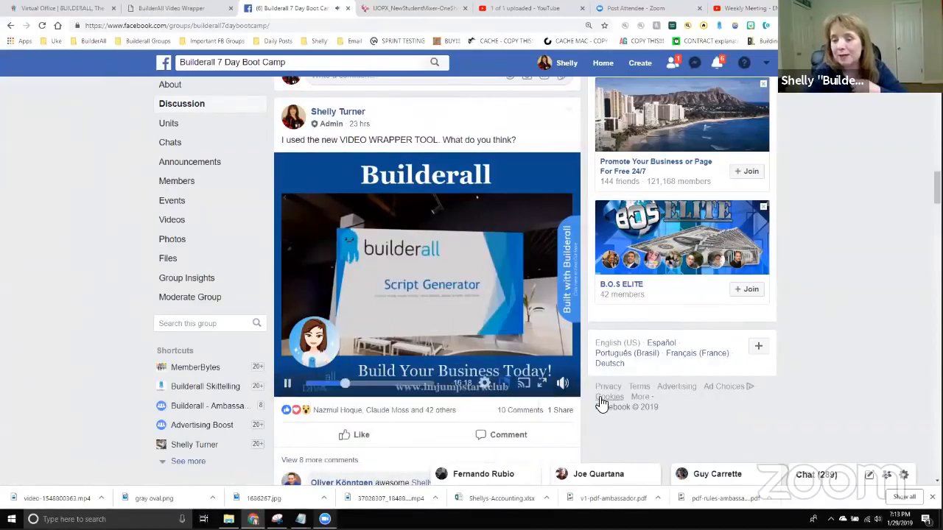
pyautogui.click(375, 384)
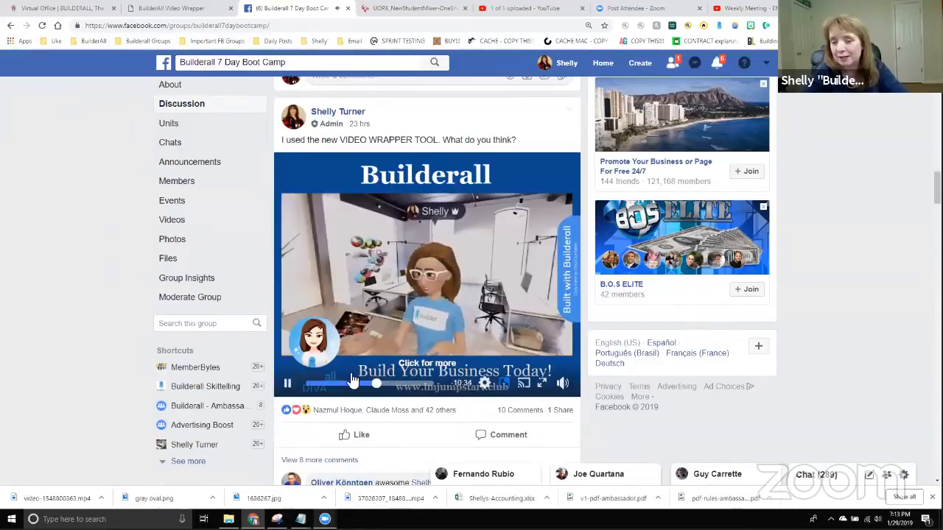
pyautogui.click(288, 384)
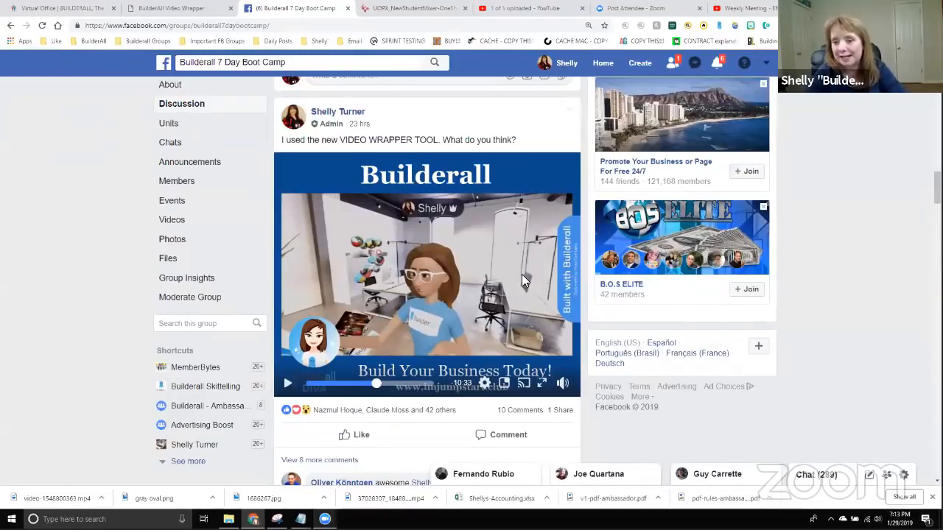
pyautogui.scroll(-2, 456, 314)
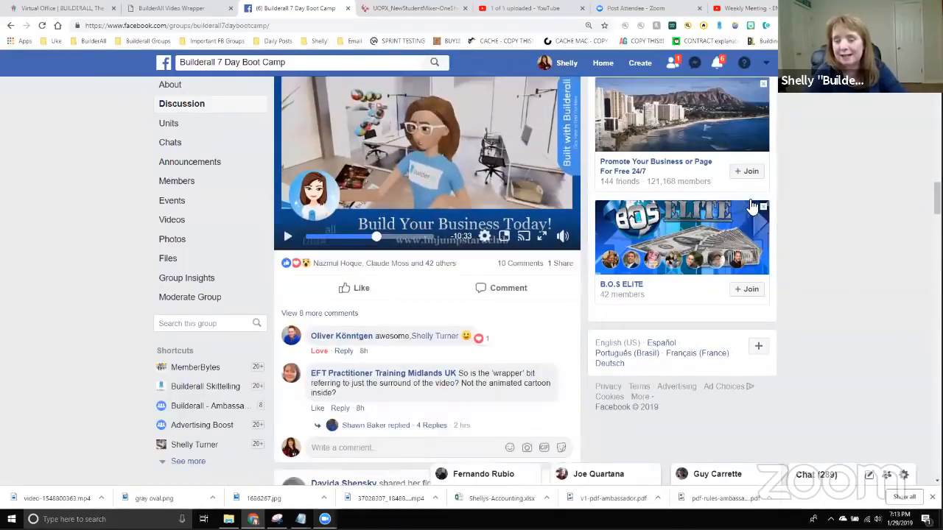
pyautogui.scroll(-1, 421, 329)
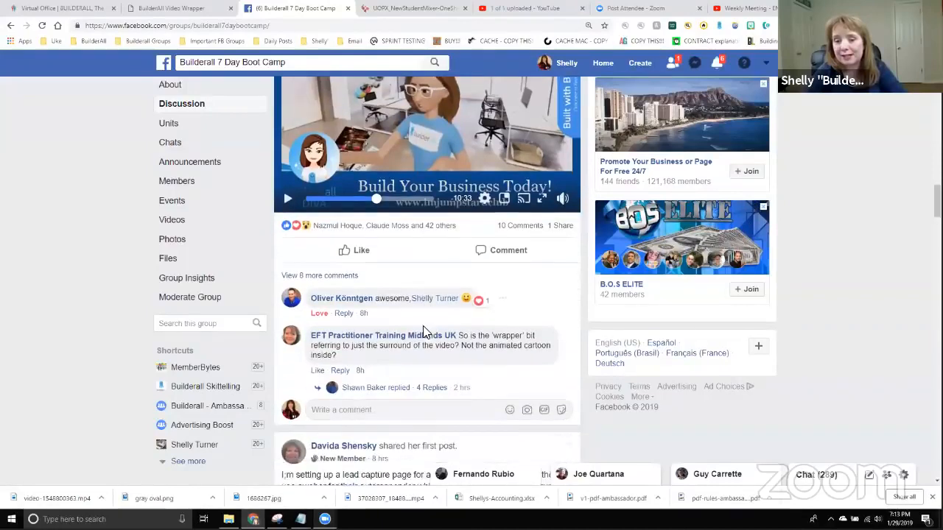
pyautogui.scroll(3, 411, 283)
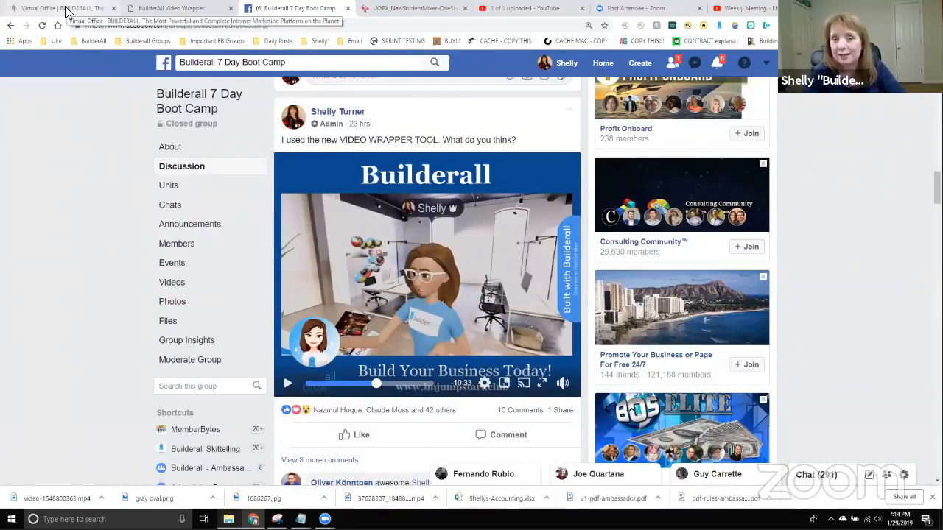
# Step: Create a Video Wrapper project named "Tuesday Night Training" and open it for editing
pyautogui.click(184, 8)
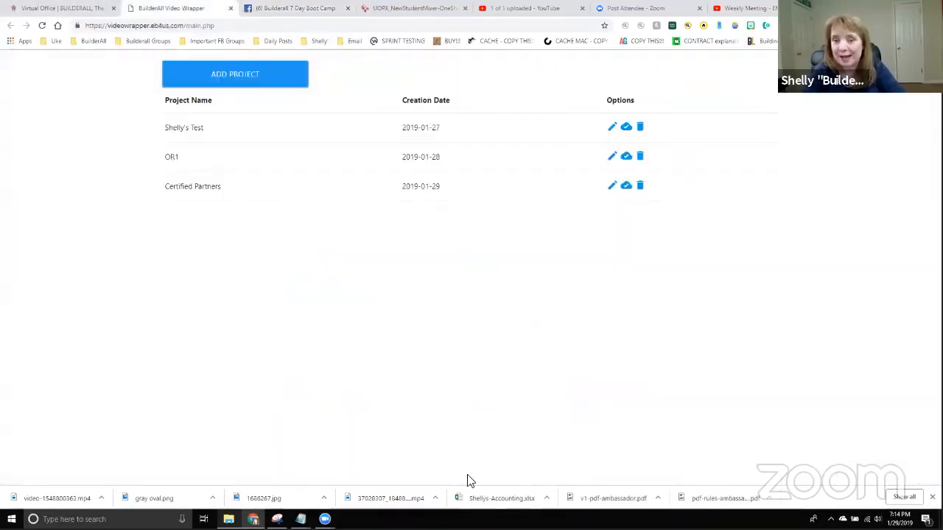
pyautogui.click(253, 76)
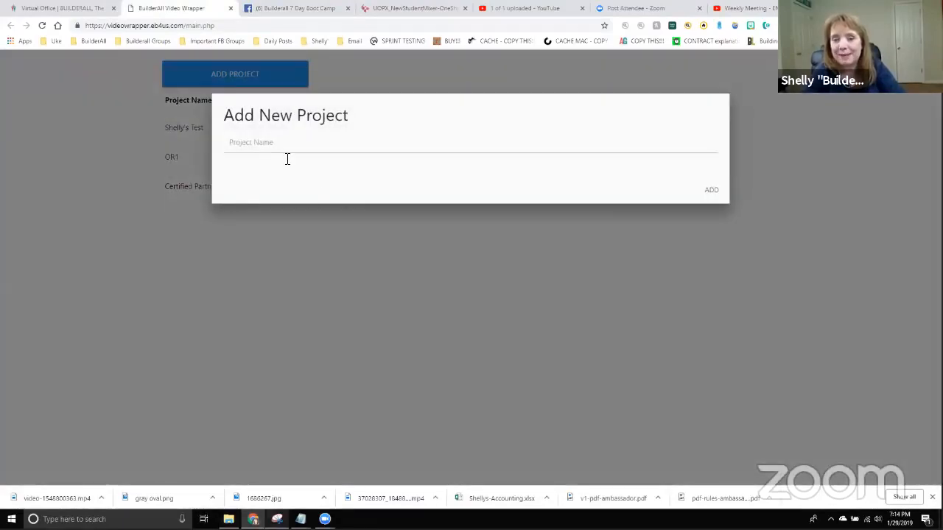
pyautogui.click(286, 155)
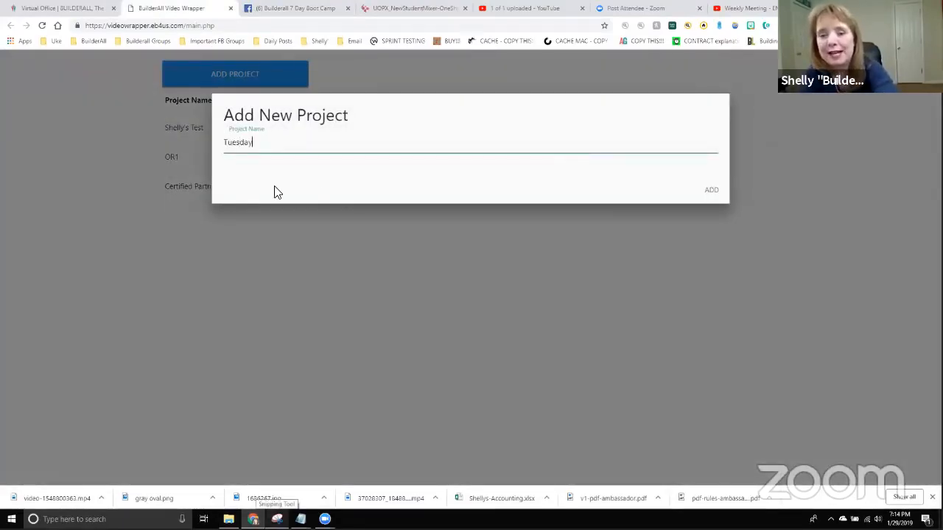
pyautogui.write('Tuesday Night Traini')
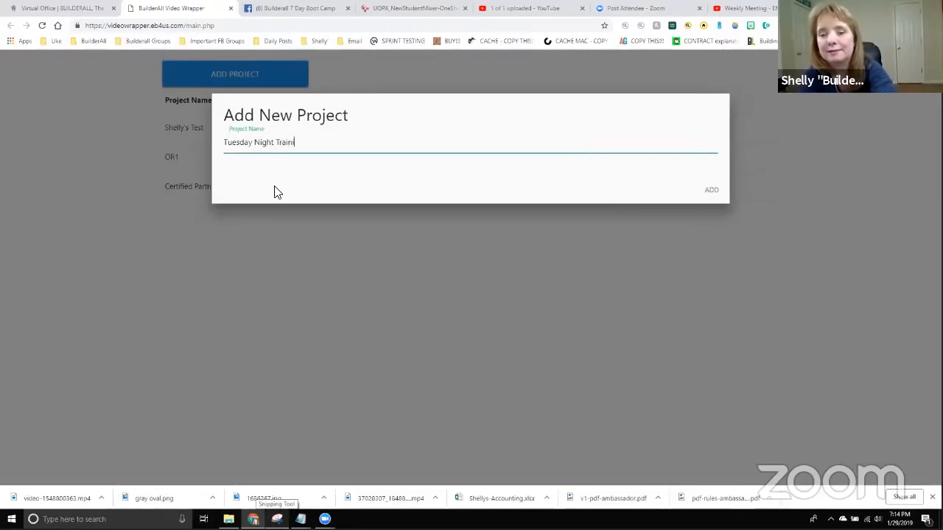
pyautogui.write('ng')
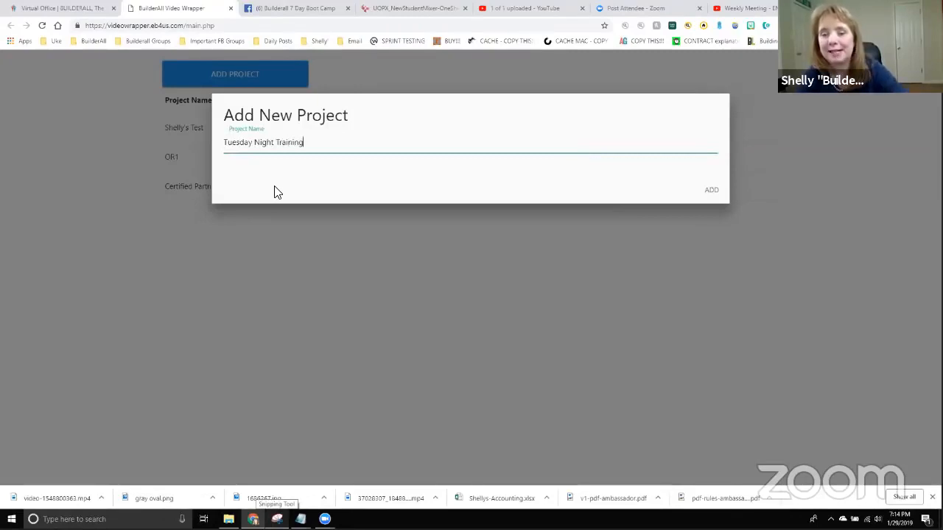
pyautogui.click(713, 198)
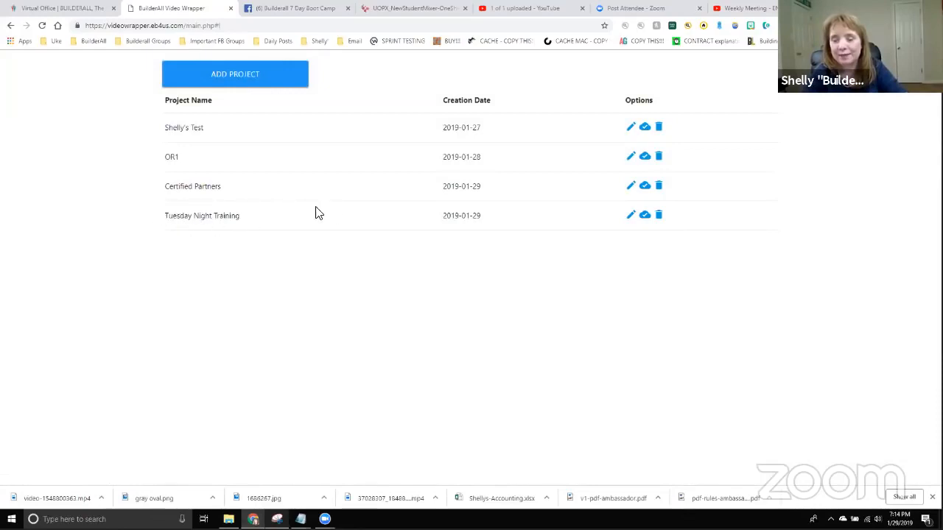
pyautogui.click(630, 216)
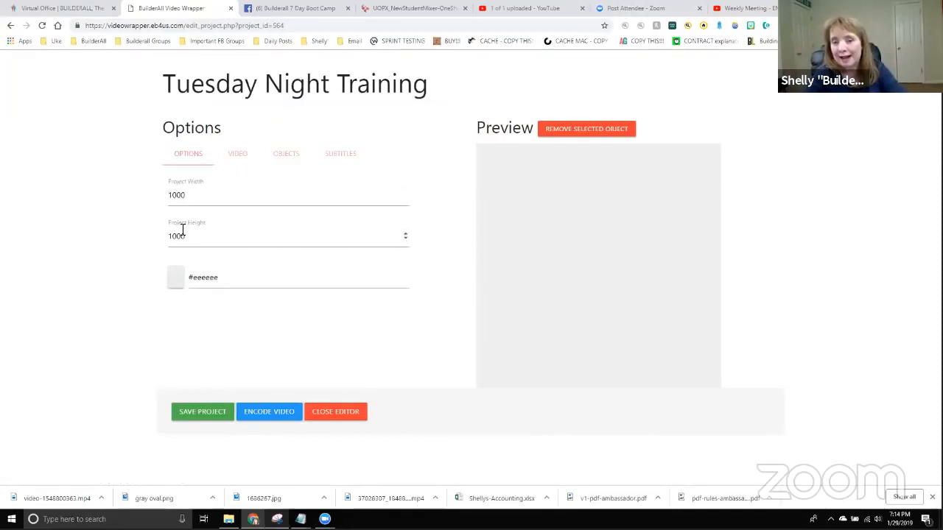
# Step: Recheck the example wrapped video in the Facebook group, and set the new project's height to 800
pyautogui.click(294, 8)
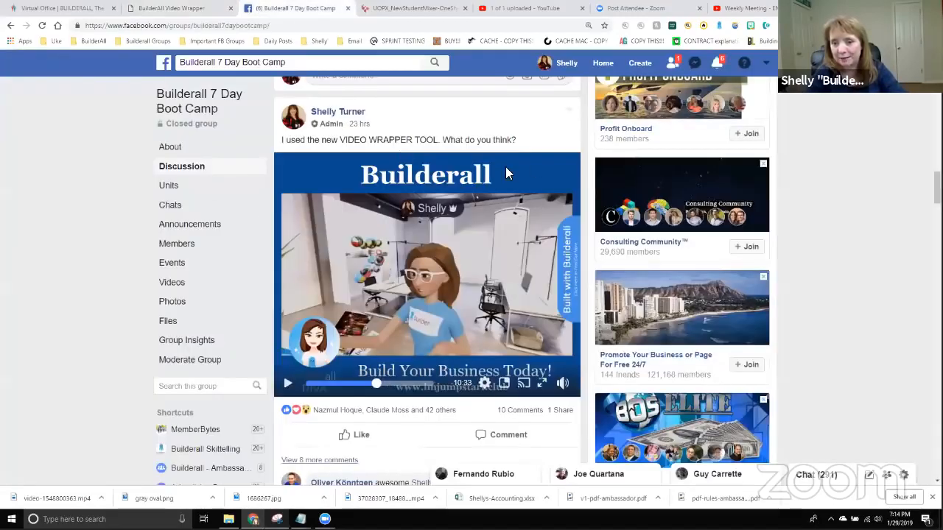
pyautogui.click(165, 9)
pyautogui.moveTo(201, 236); pyautogui.dragTo(164, 237)
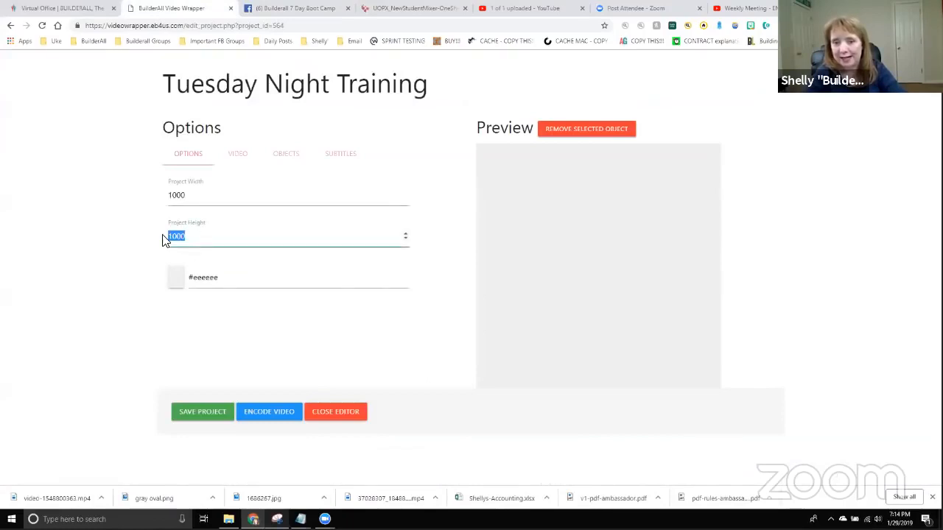
pyautogui.write('800')
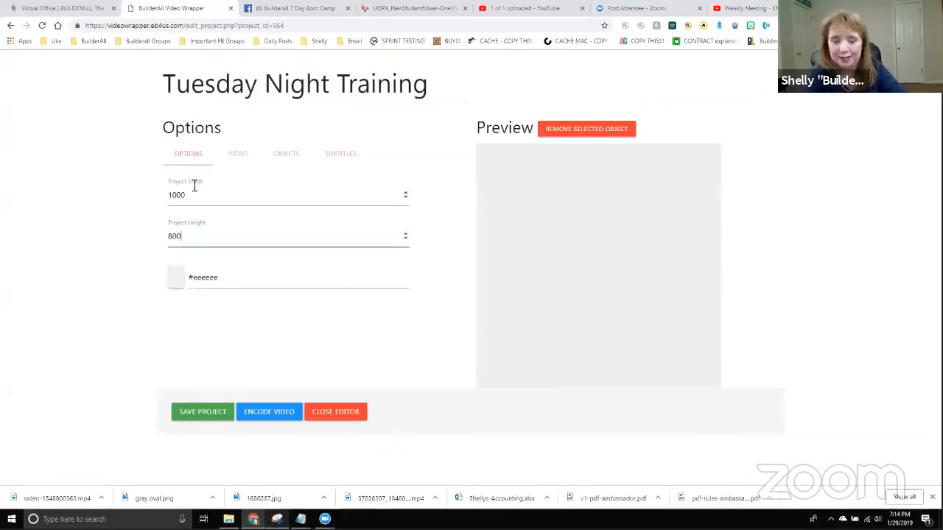
pyautogui.press('Tab')
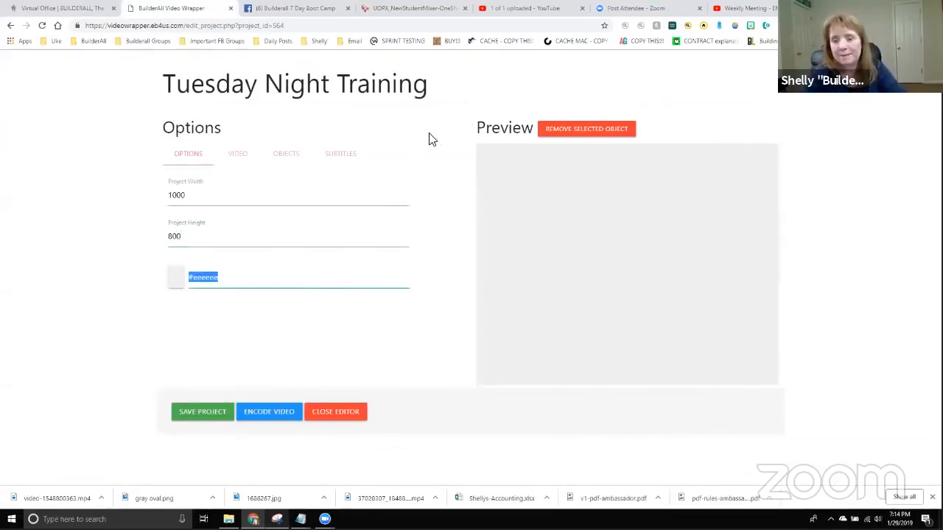
# Step: Set the project's background color to the blue #2147af
pyautogui.click(179, 281)
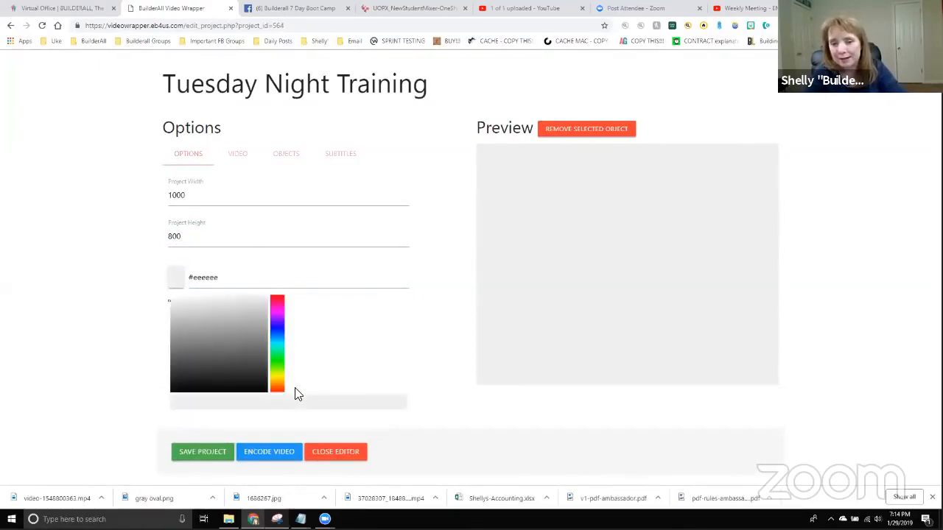
pyautogui.moveTo(277, 374); pyautogui.dragTo(280, 335)
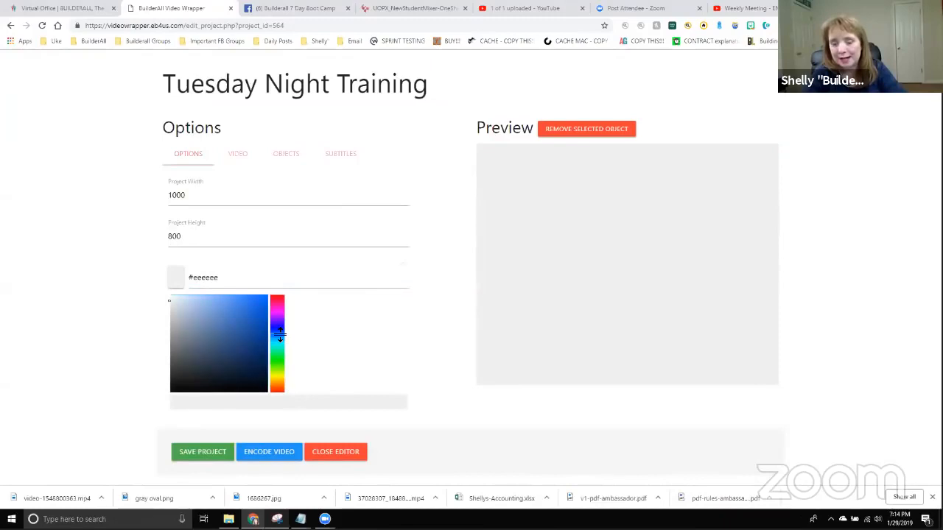
pyautogui.moveTo(221, 353); pyautogui.dragTo(246, 330)
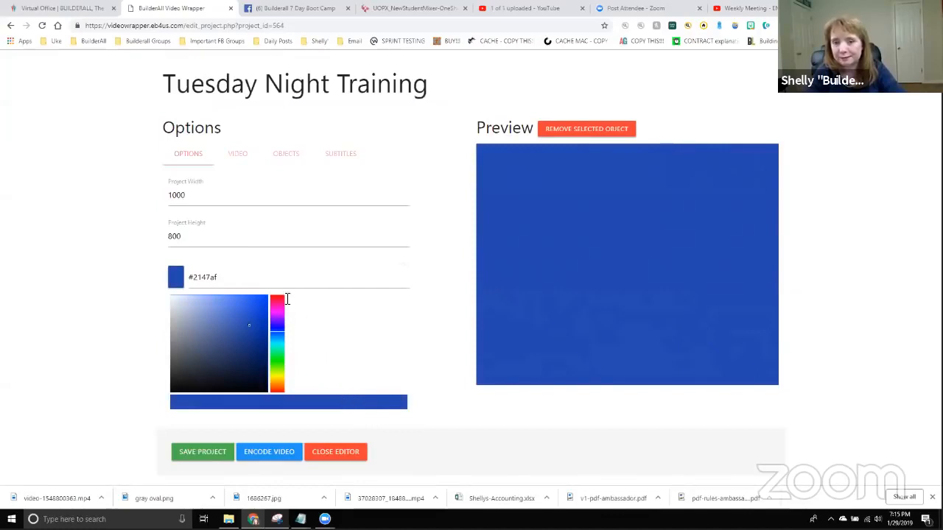
# Step: Load Everest.mp4 from the Screencast-O-Matic folder in Documents as the project's video
pyautogui.click(238, 154)
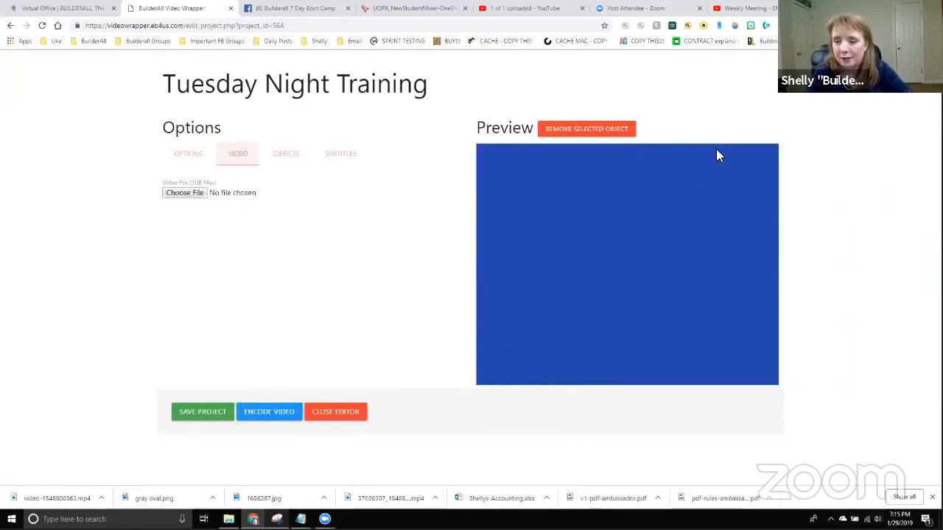
pyautogui.click(184, 194)
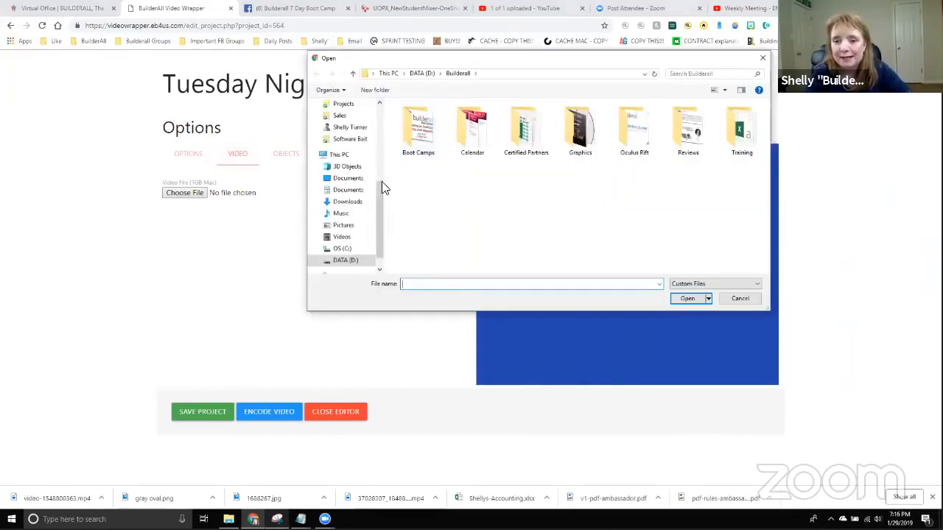
pyautogui.scroll(-1, 344, 236)
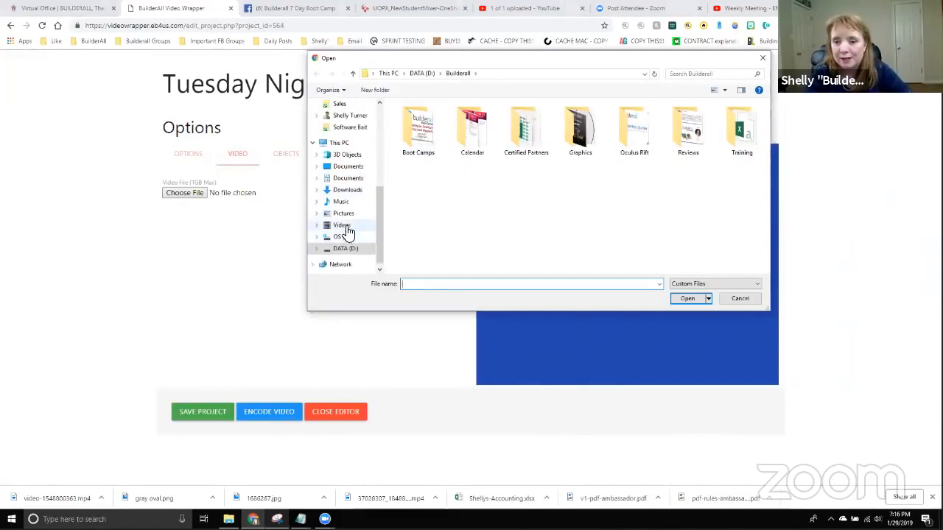
pyautogui.click(342, 225)
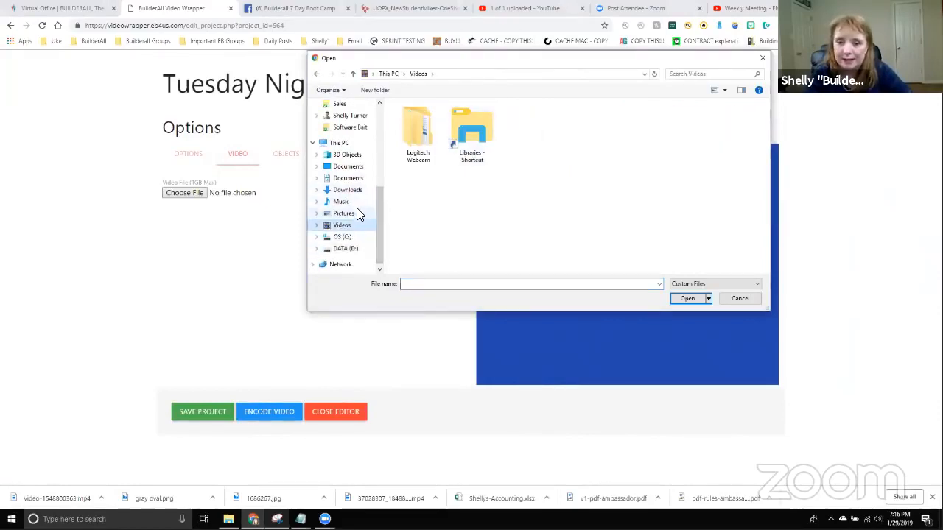
pyautogui.click(350, 169)
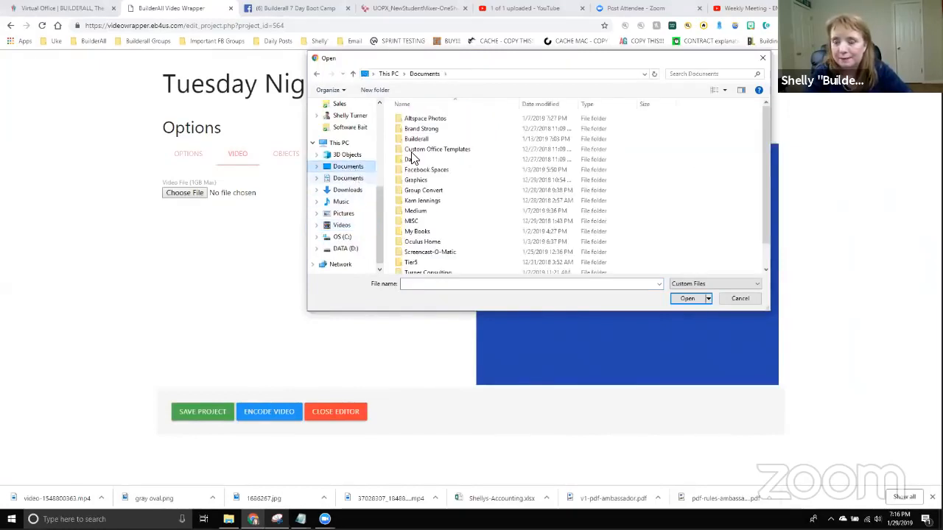
pyautogui.scroll(-1, 440, 247)
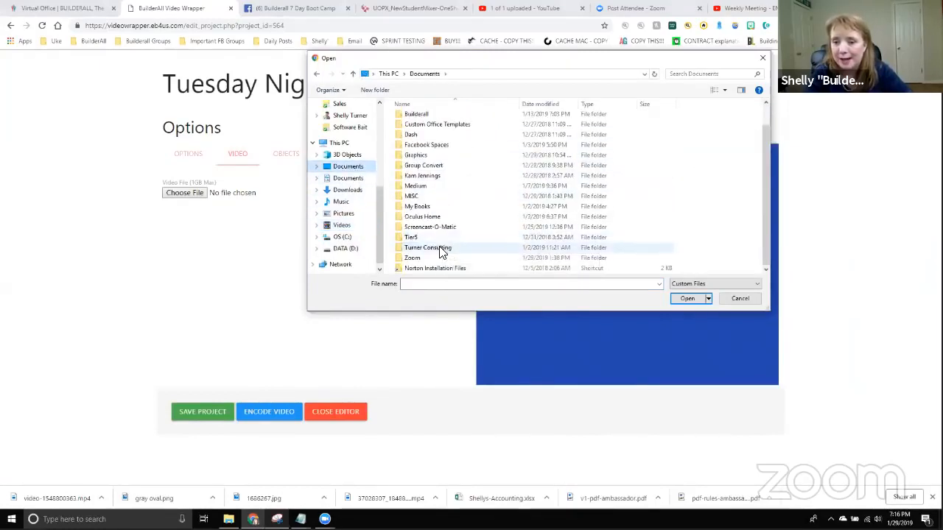
pyautogui.doubleClick(440, 249)
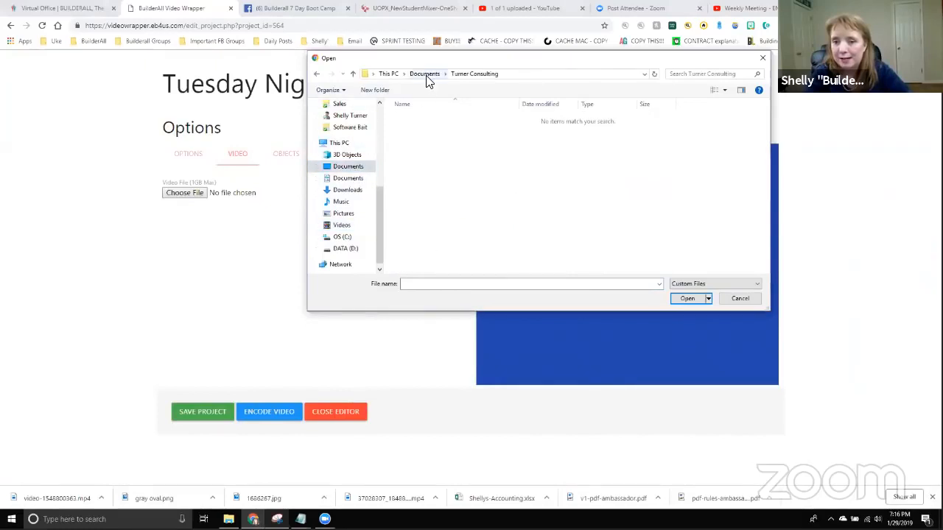
pyautogui.click(425, 75)
pyautogui.doubleClick(434, 249)
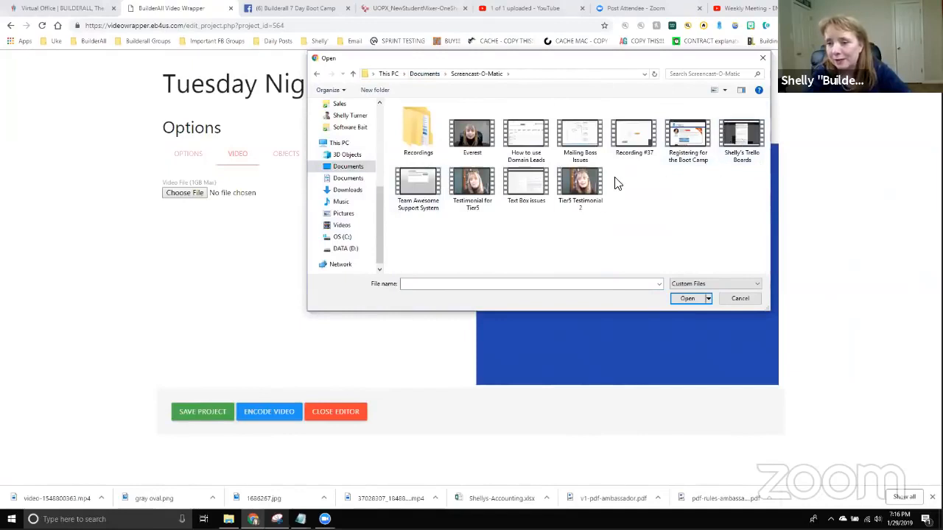
pyautogui.doubleClick(479, 140)
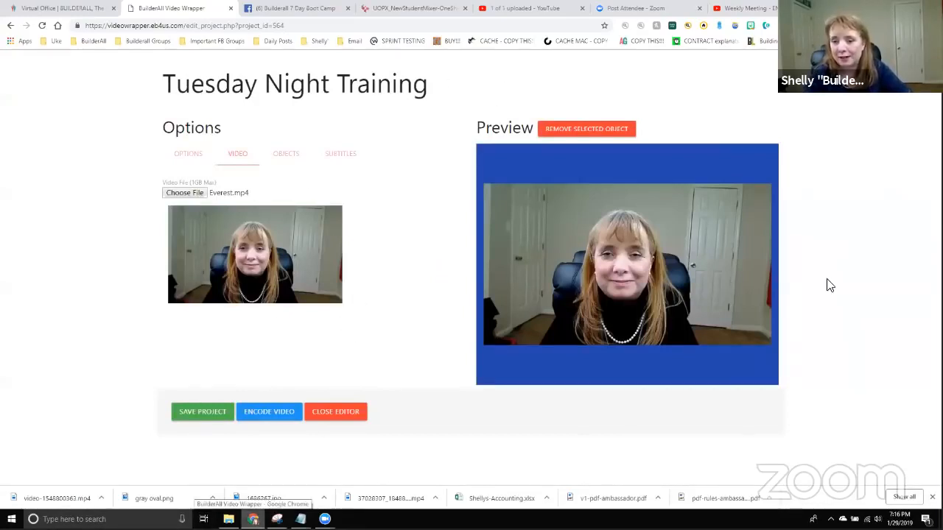
# Step: Move the video down and up on the preview canvas, and place it near the center with blue bands above and below
pyautogui.moveTo(617, 266); pyautogui.dragTo(617, 380)
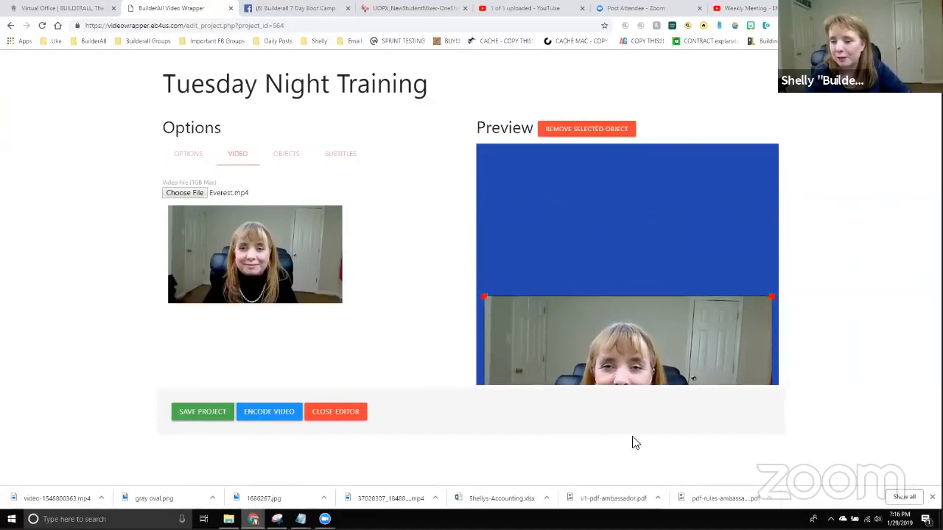
pyautogui.moveTo(636, 443); pyautogui.dragTo(619, 130)
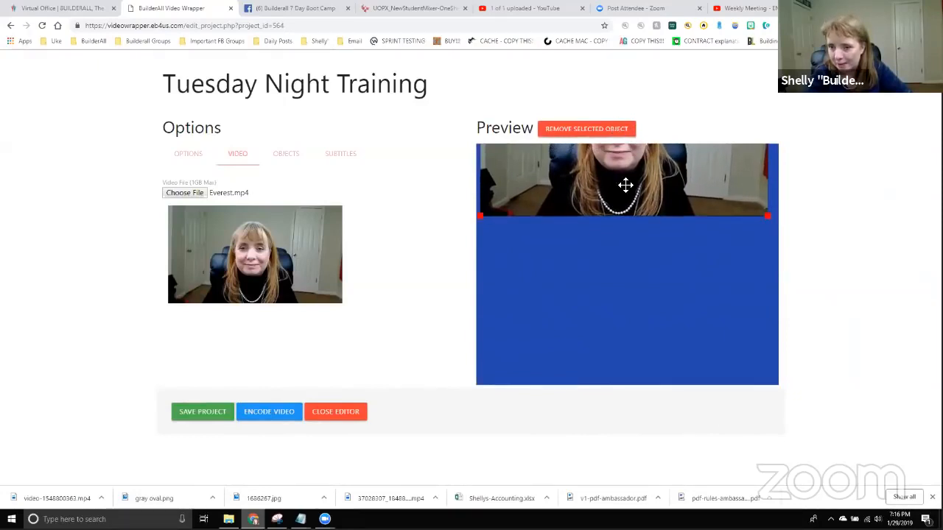
pyautogui.moveTo(625, 185); pyautogui.dragTo(630, 309)
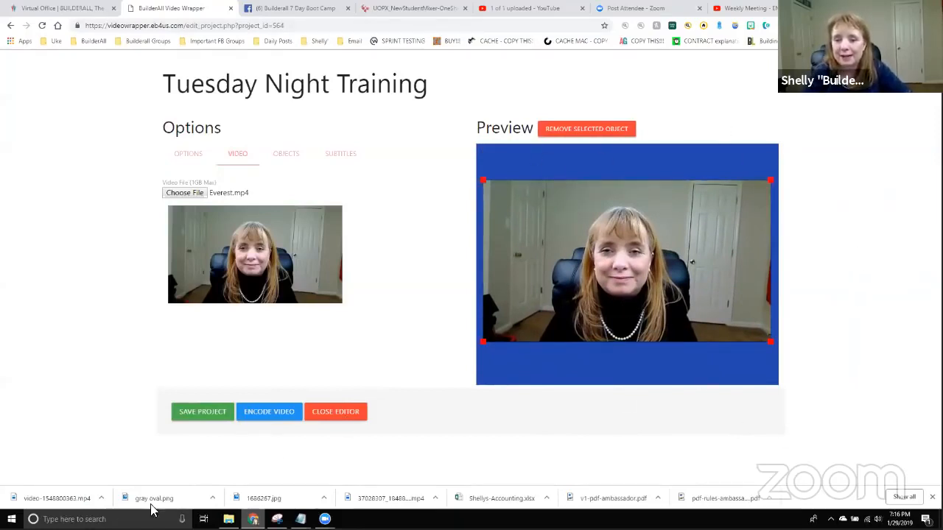
# Step: Check the image library, and add the red-flame favicon PNG from DATA (D:) > Builderall > Graphics to the project as an image object
pyautogui.click(286, 155)
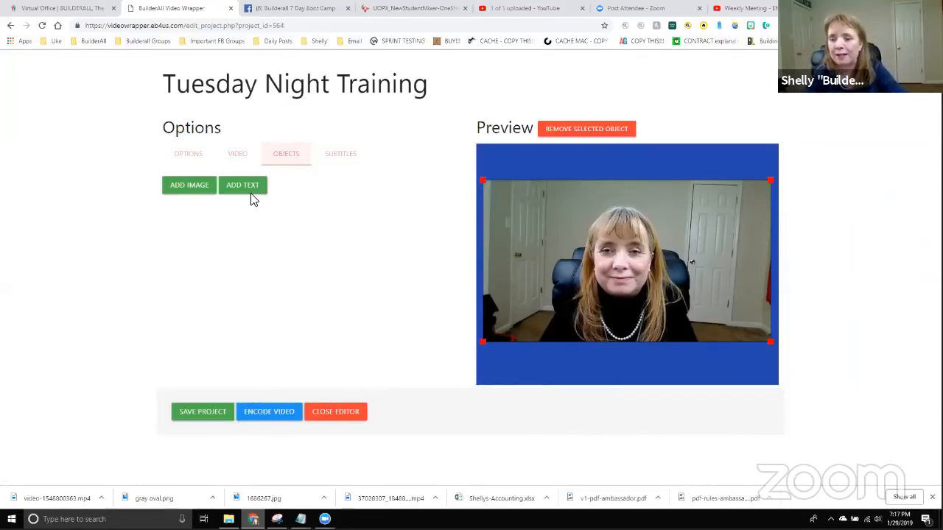
pyautogui.click(190, 185)
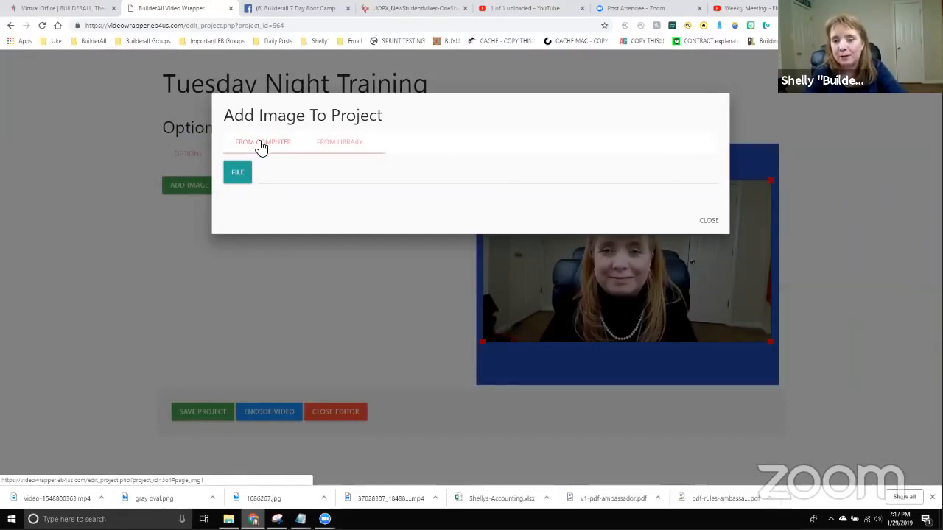
pyautogui.click(337, 151)
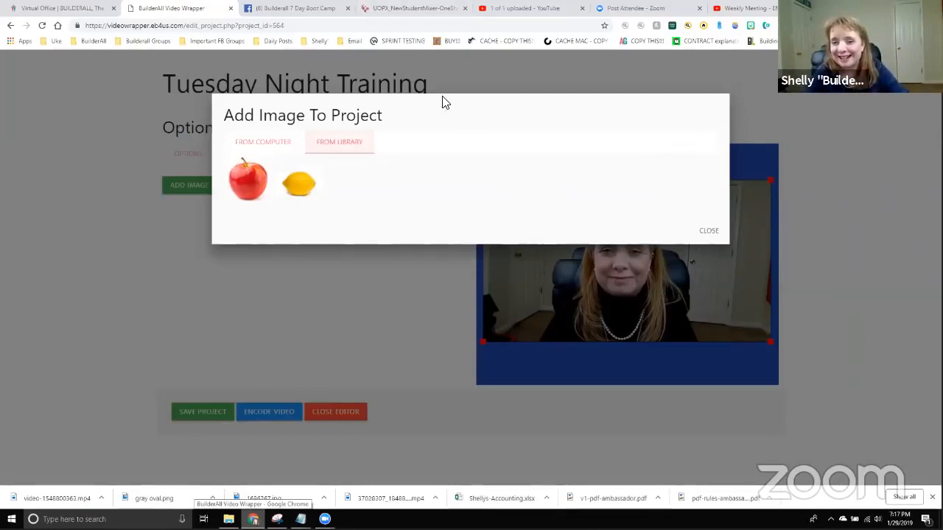
pyautogui.click(291, 146)
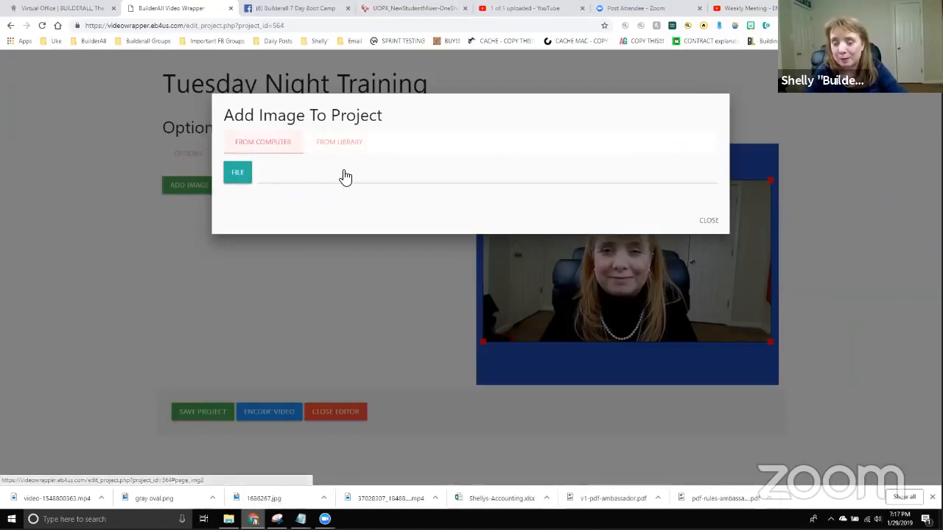
pyautogui.click(237, 174)
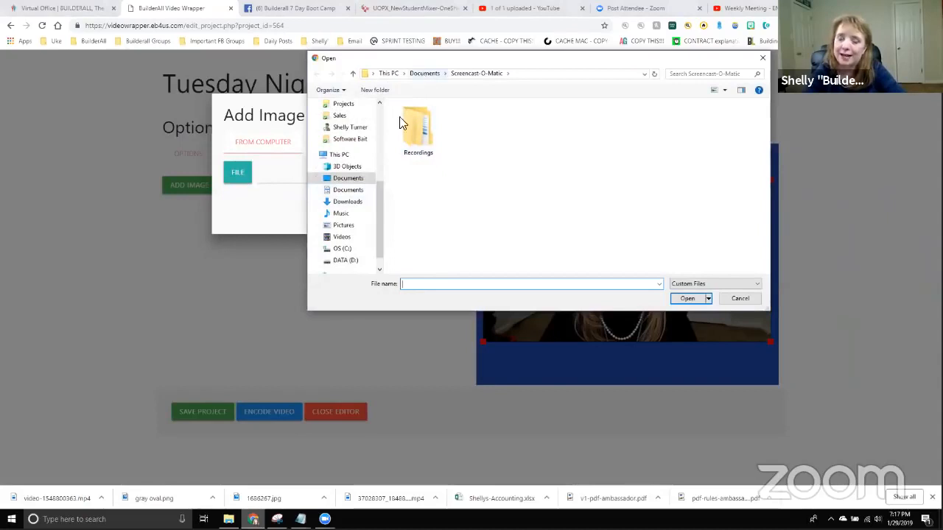
pyautogui.click(346, 261)
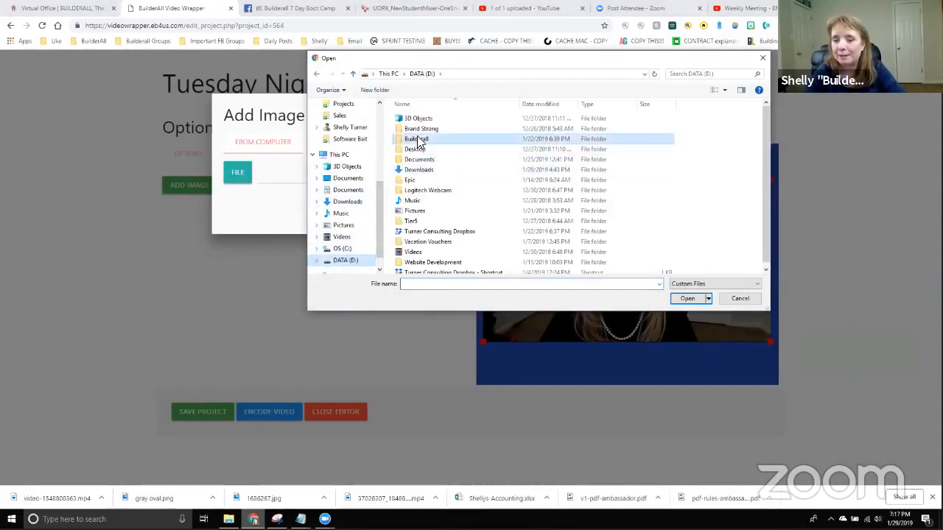
pyautogui.doubleClick(416, 139)
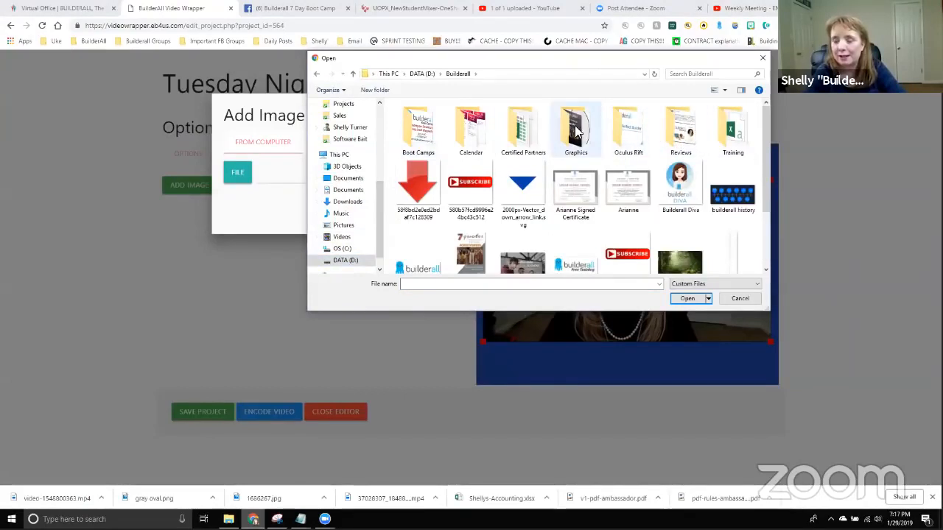
pyautogui.doubleClick(576, 131)
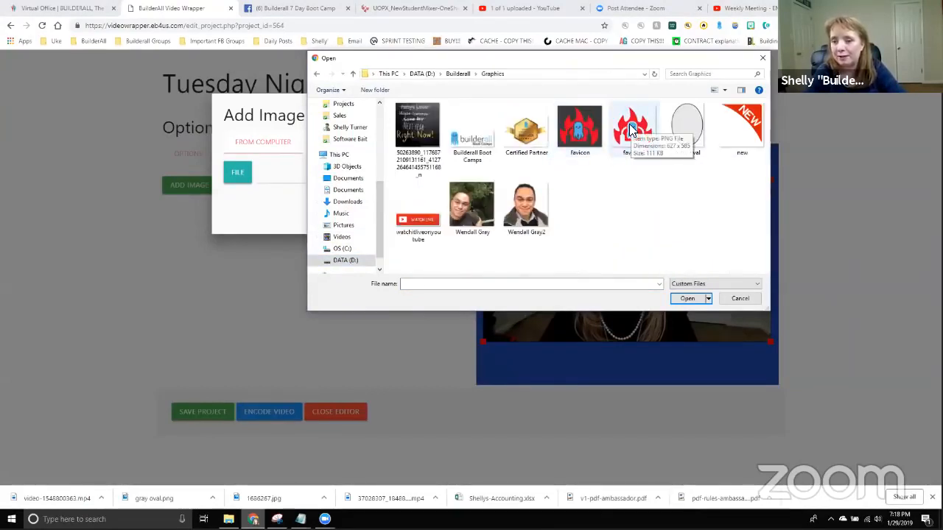
pyautogui.doubleClick(632, 132)
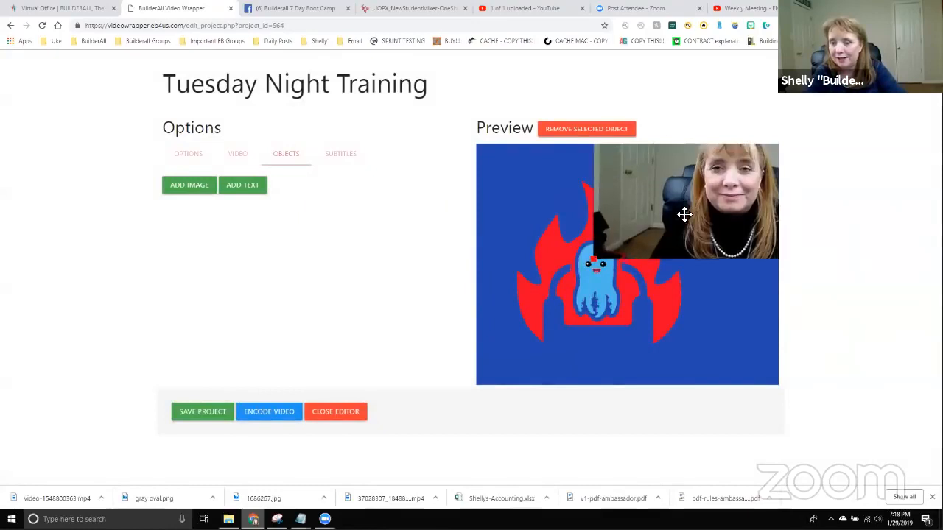
# Step: Move the video back to the center of the canvas with blue bands above and below, and bring the flame image in front of it
pyautogui.moveTo(607, 292); pyautogui.dragTo(758, 354)
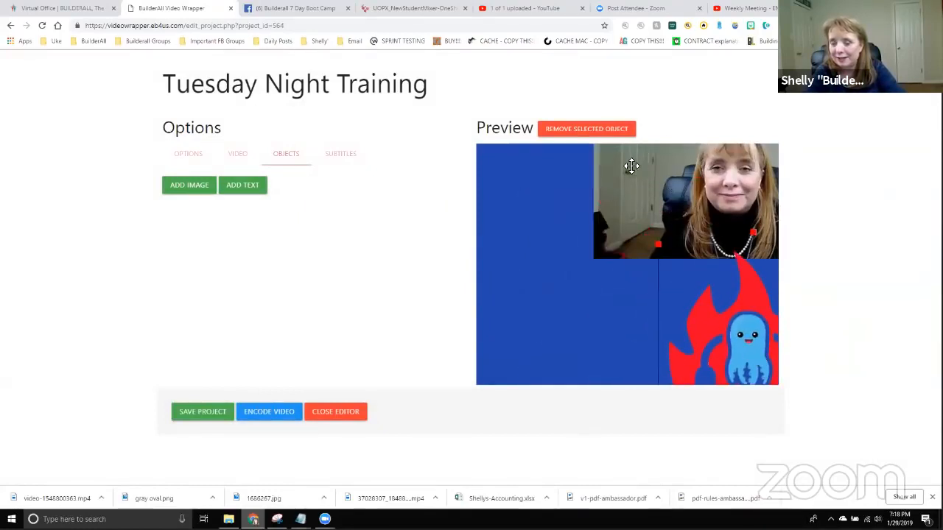
pyautogui.moveTo(632, 165); pyautogui.dragTo(528, 246)
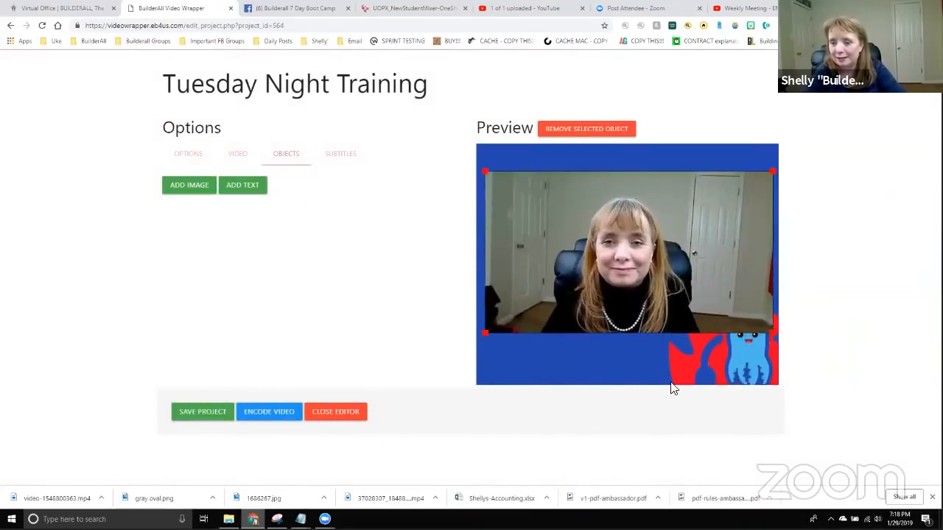
pyautogui.moveTo(673, 389); pyautogui.dragTo(663, 374)
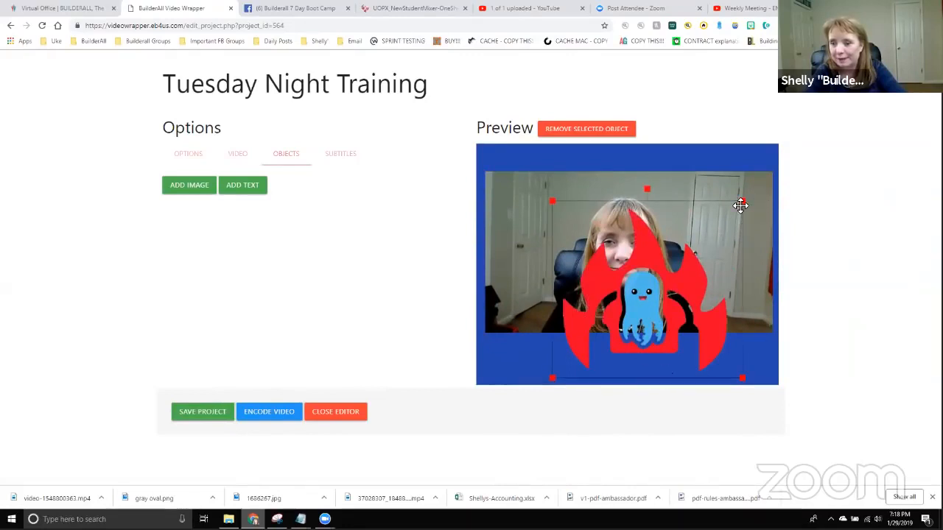
# Step: Shrink the flame image and place it in the canvas's lower-left corner, in front of the video
pyautogui.moveTo(739, 206); pyautogui.dragTo(635, 300)
pyautogui.moveTo(592, 353); pyautogui.dragTo(521, 356)
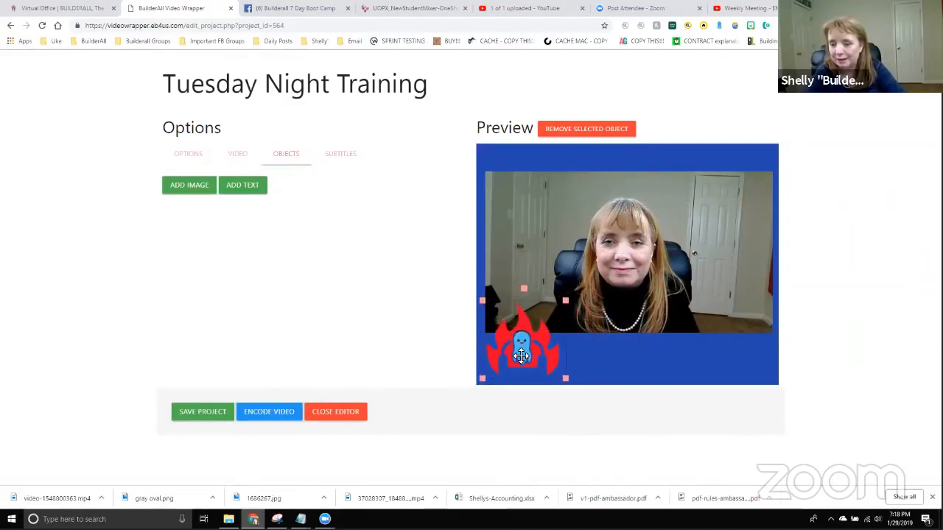
pyautogui.click(688, 247)
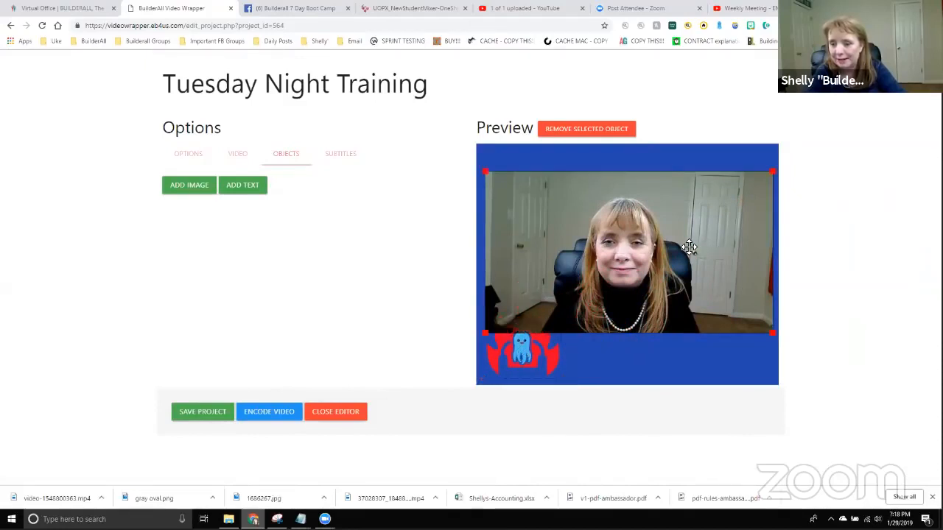
pyautogui.click(528, 361)
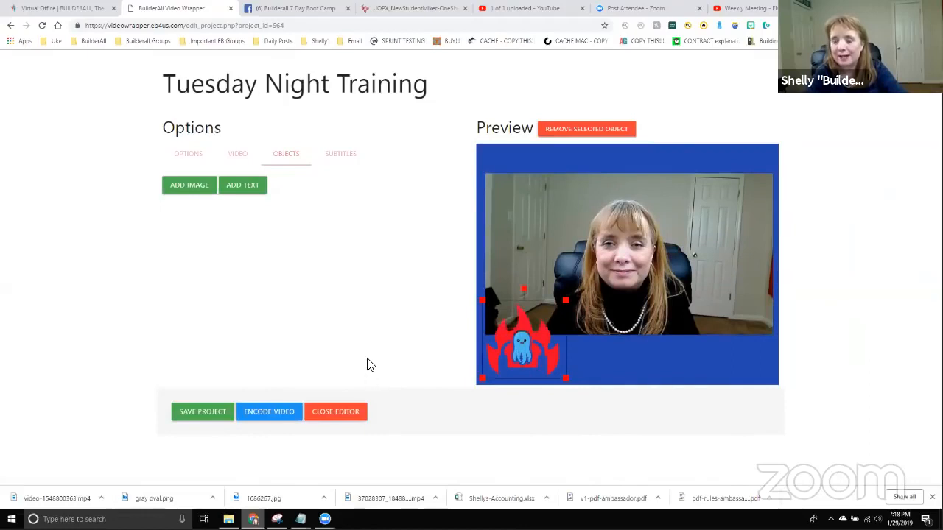
# Step: Start a new text object and replace its placeholder text with "Everest is On FIRE!!"
pyautogui.click(245, 190)
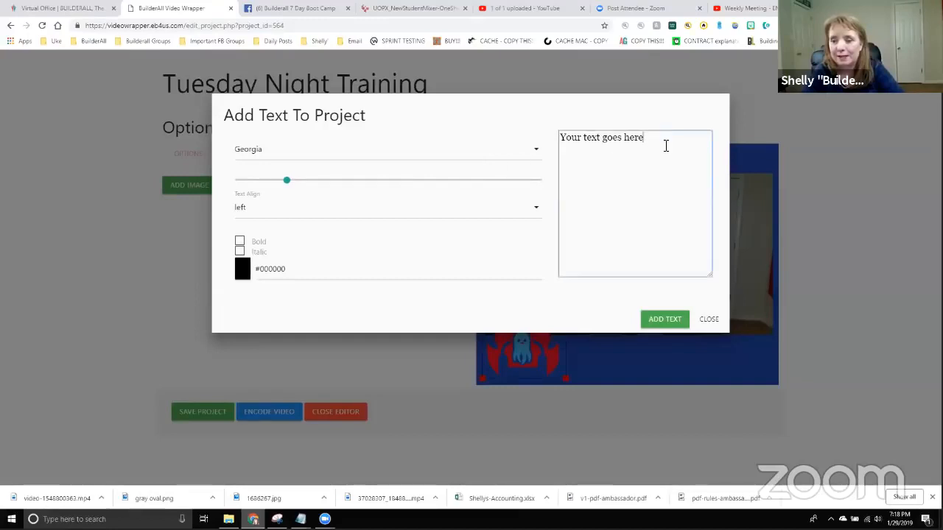
pyautogui.moveTo(657, 145); pyautogui.dragTo(554, 150)
pyautogui.write('Eve')
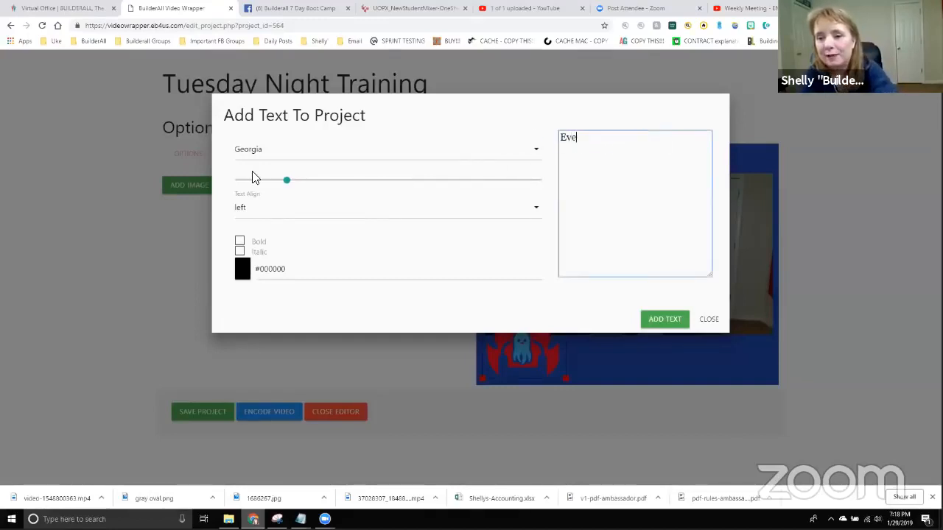
pyautogui.write('rest is On ')
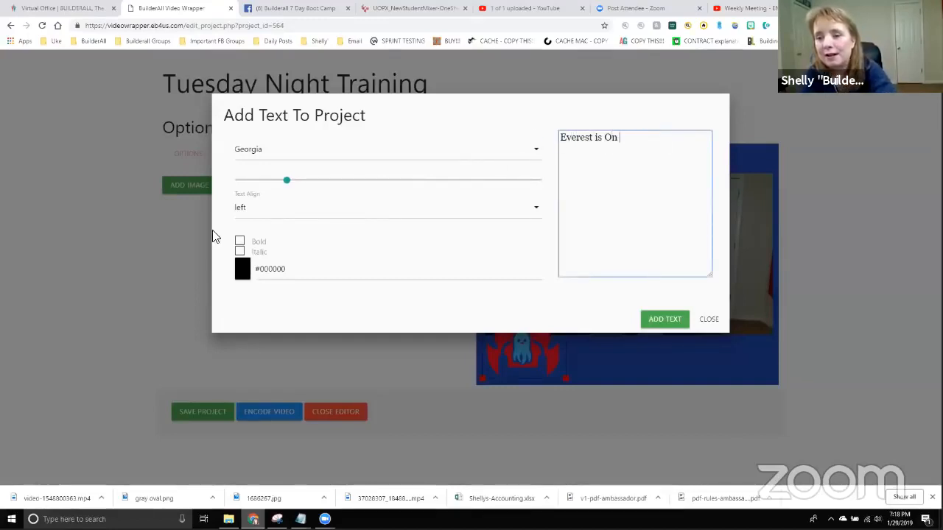
pyautogui.write('FIRE!!')
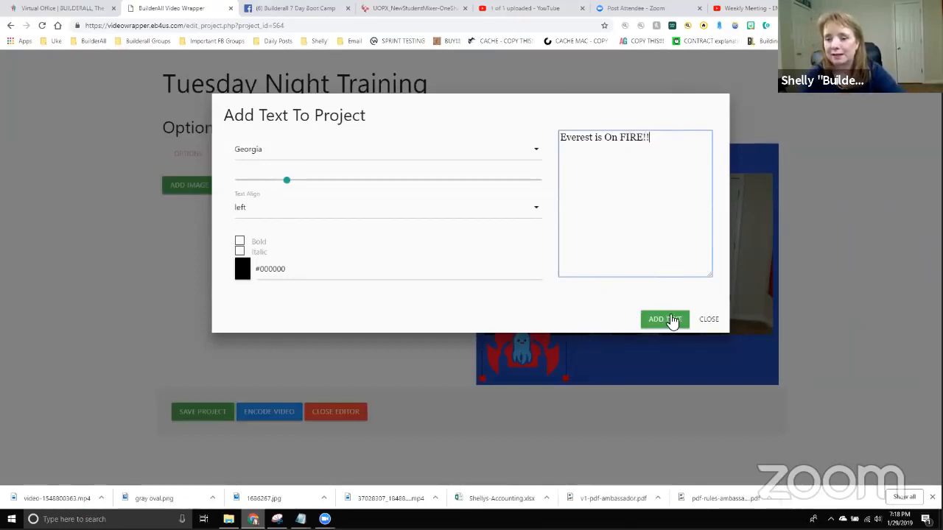
# Step: Look through the font choices, keep Georgia, and try a larger text size before restoring the original size
pyautogui.click(248, 151)
pyautogui.scroll(-1, 259, 251)
pyautogui.scroll(-1, 282, 248)
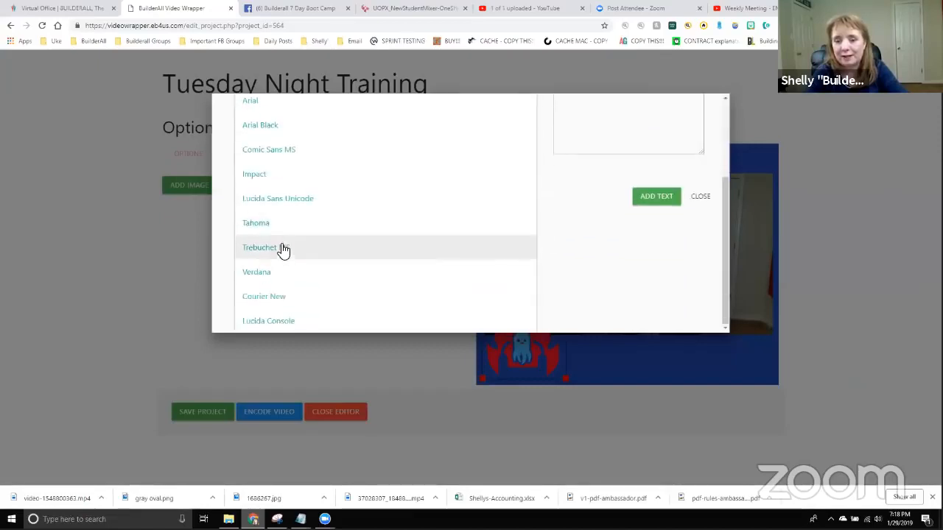
pyautogui.scroll(2, 285, 261)
pyautogui.scroll(-1, 251, 165)
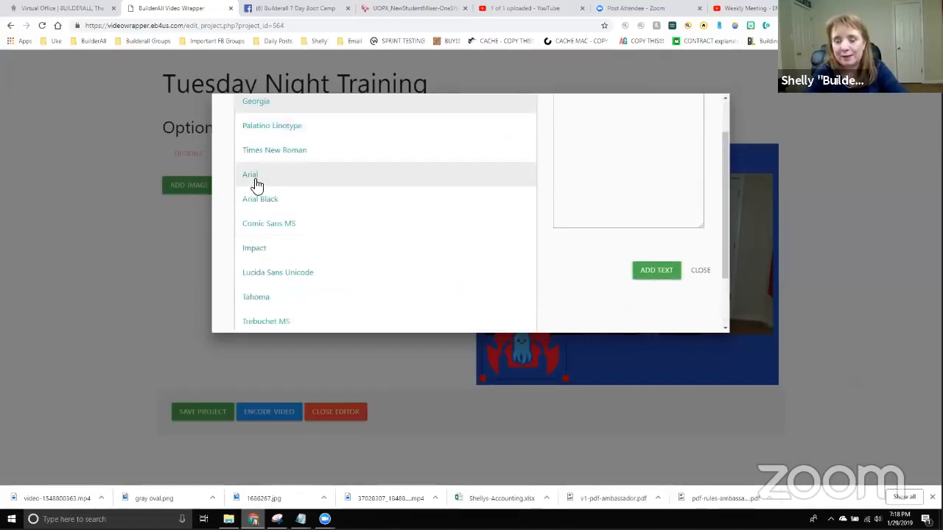
pyautogui.scroll(1, 254, 177)
pyautogui.click(259, 159)
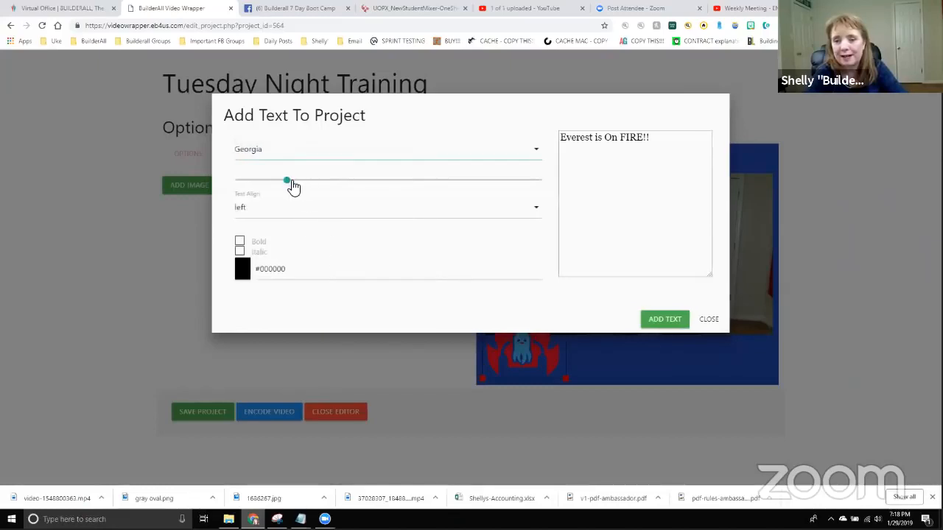
pyautogui.moveTo(293, 187); pyautogui.dragTo(330, 187)
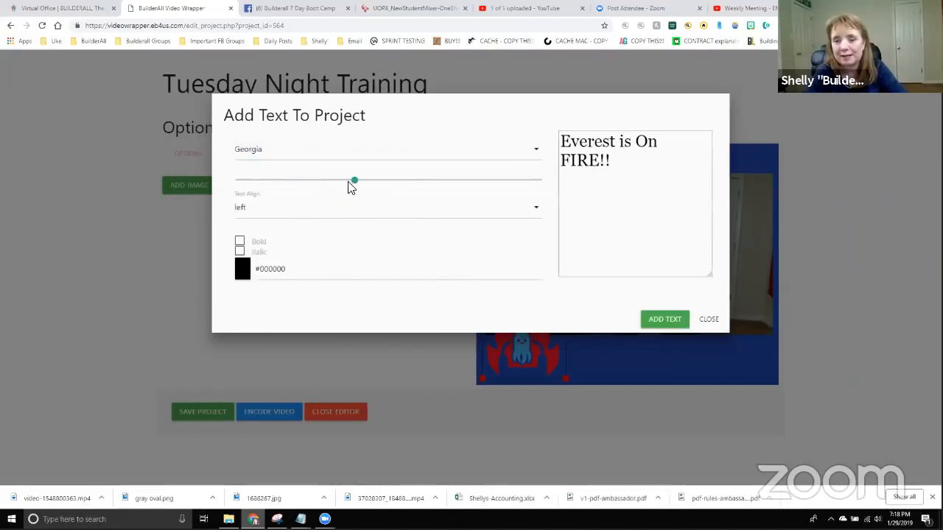
pyautogui.moveTo(348, 186); pyautogui.dragTo(287, 185)
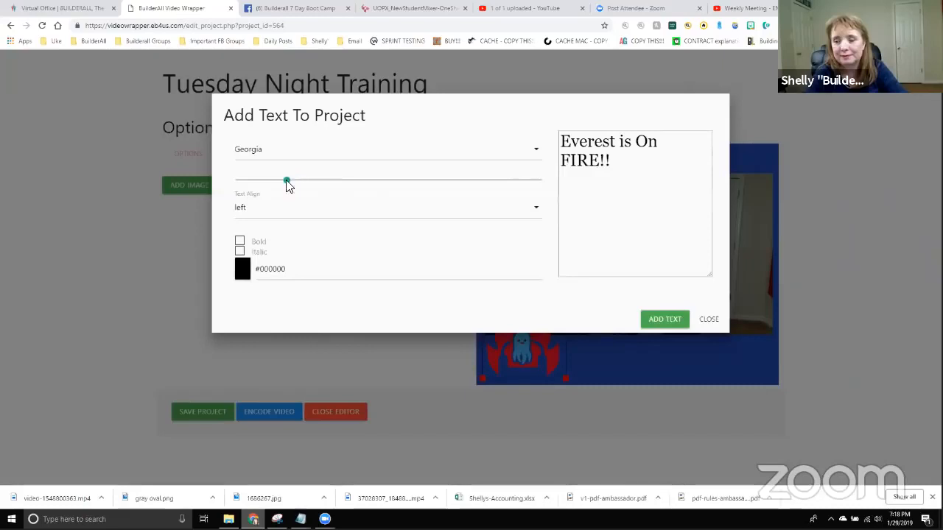
# Step: Center-align the text and make it bold, trying italic and switching it off again
pyautogui.click(263, 214)
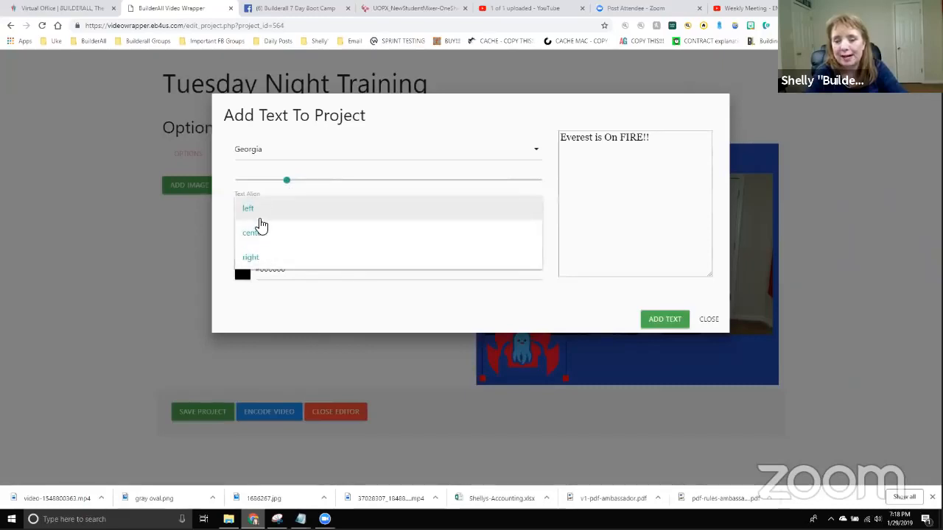
pyautogui.click(266, 233)
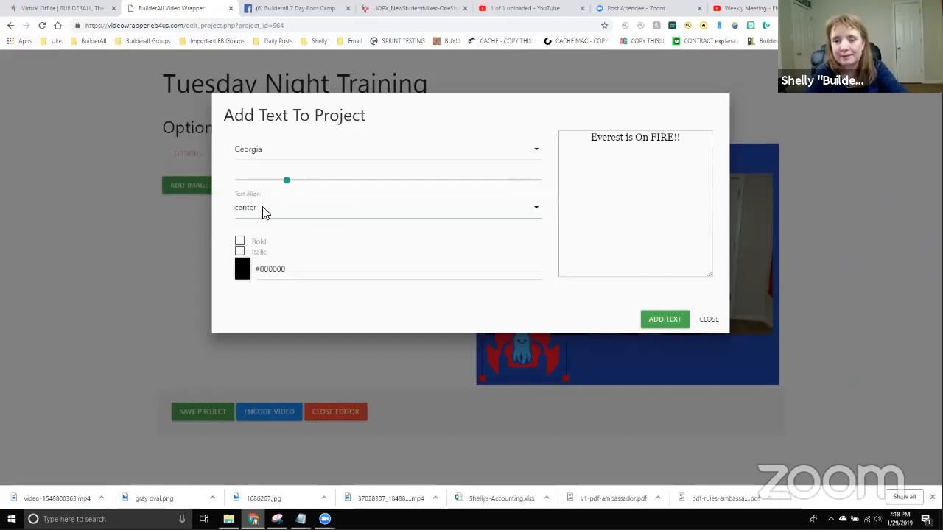
pyautogui.click(240, 242)
pyautogui.click(240, 253)
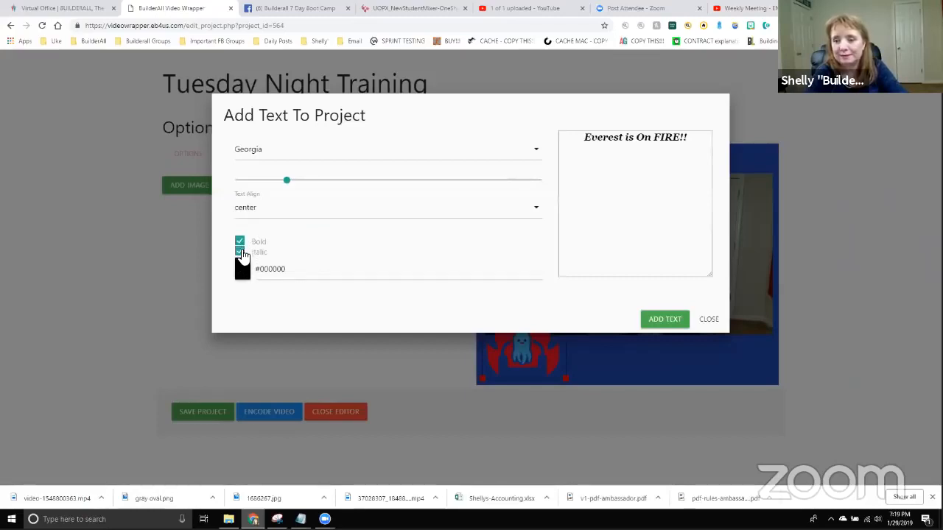
pyautogui.click(240, 252)
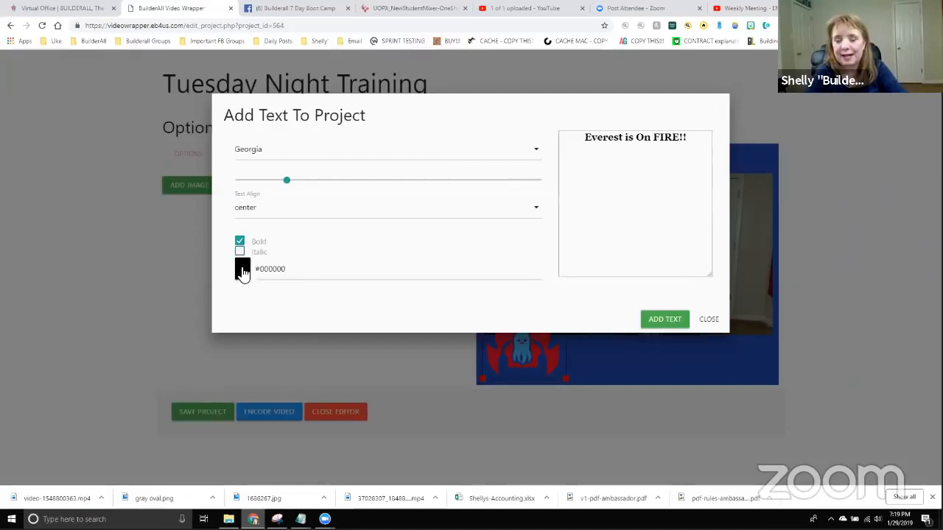
# Step: Set the text color to white #ffffff and add the text to the project
pyautogui.click(243, 272)
pyautogui.moveTo(274, 336); pyautogui.dragTo(236, 292)
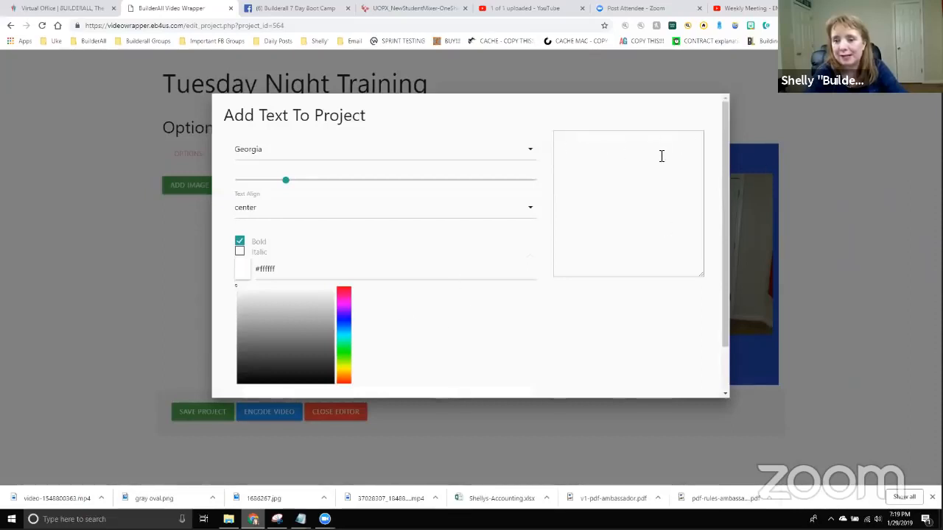
pyautogui.scroll(-1, 505, 317)
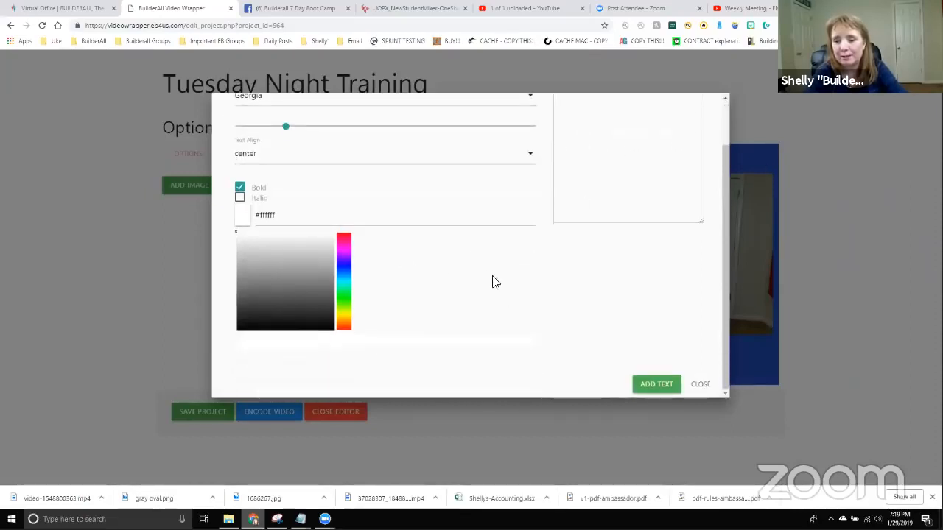
pyautogui.click(665, 386)
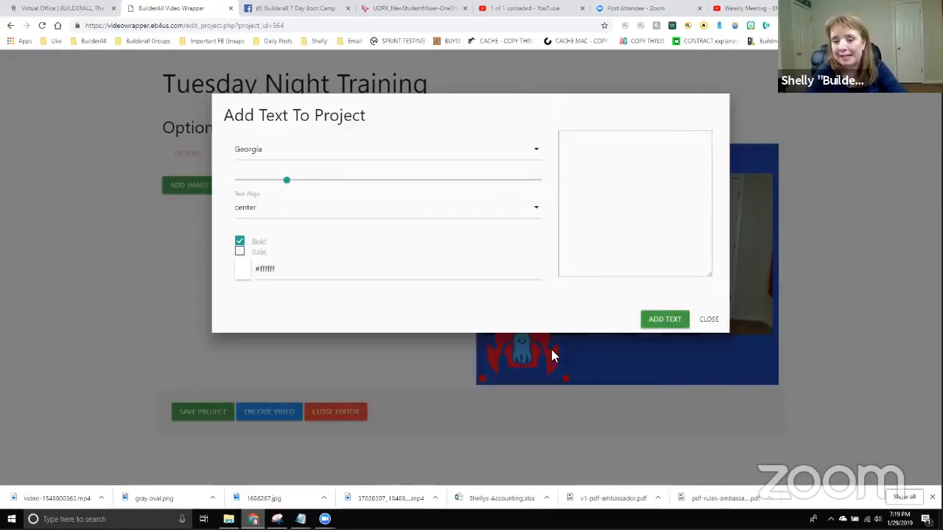
pyautogui.click(664, 322)
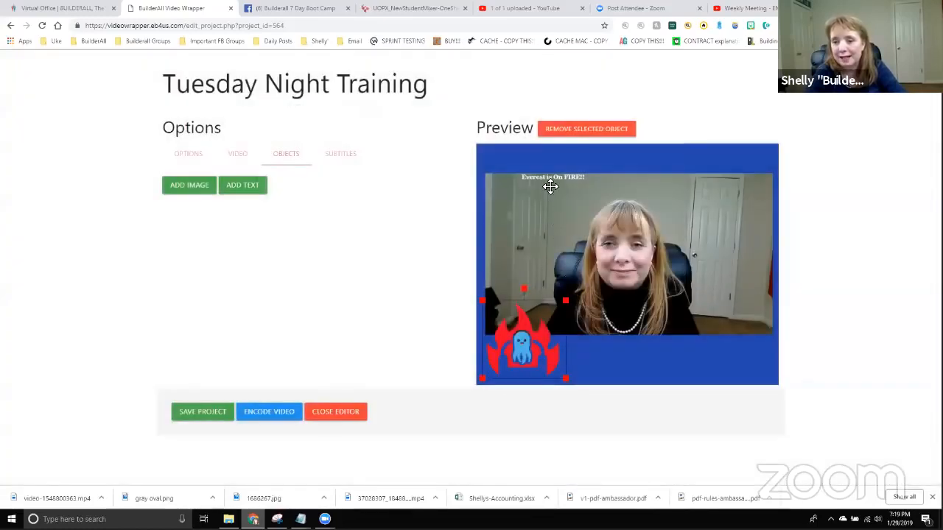
# Step: Enlarge the "Everest is On FIRE!!" text and center it in the blue band above the video
pyautogui.moveTo(551, 181); pyautogui.dragTo(800, 139)
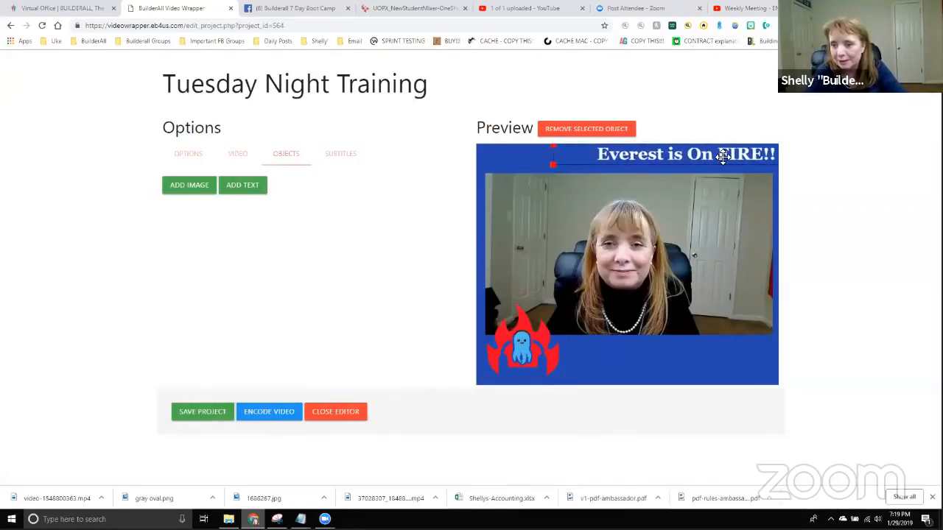
pyautogui.moveTo(723, 156); pyautogui.dragTo(667, 160)
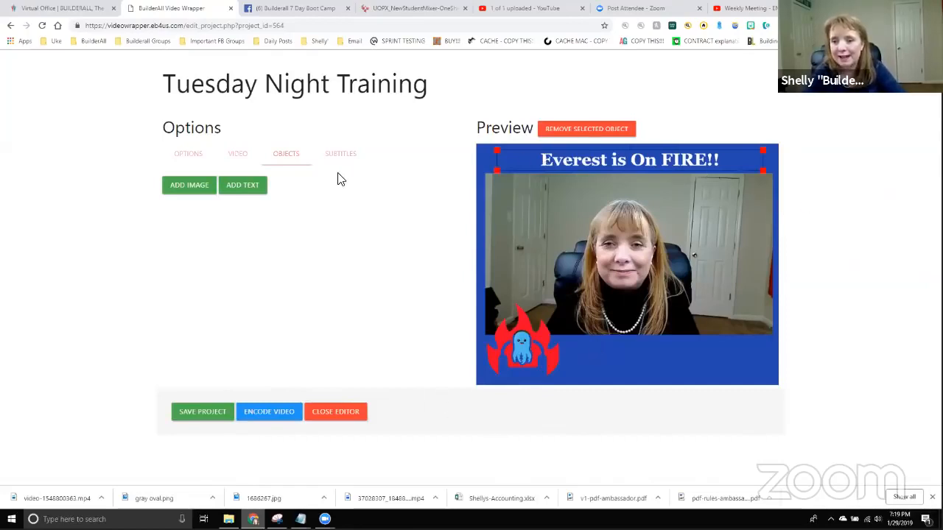
# Step: Start a second text object and replace its placeholder text with "Seats are Limited!"
pyautogui.click(243, 187)
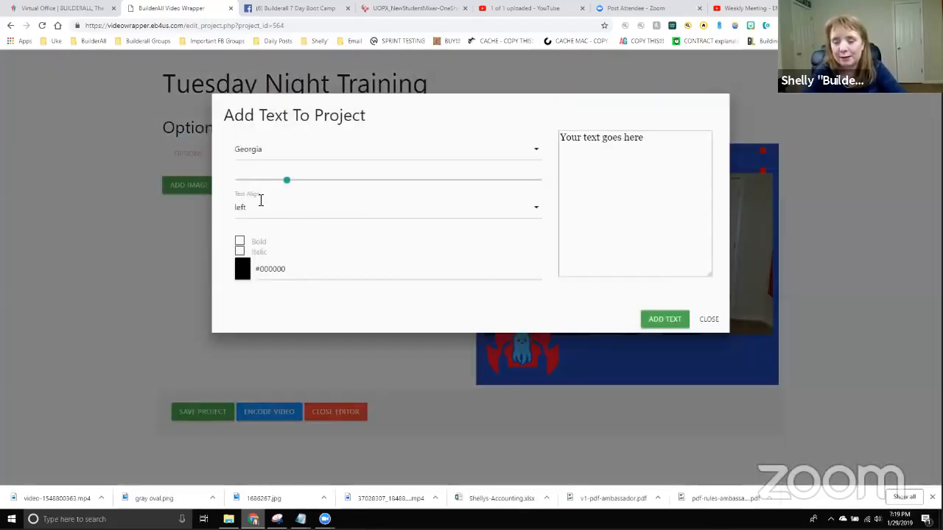
pyautogui.moveTo(669, 143); pyautogui.dragTo(287, 95)
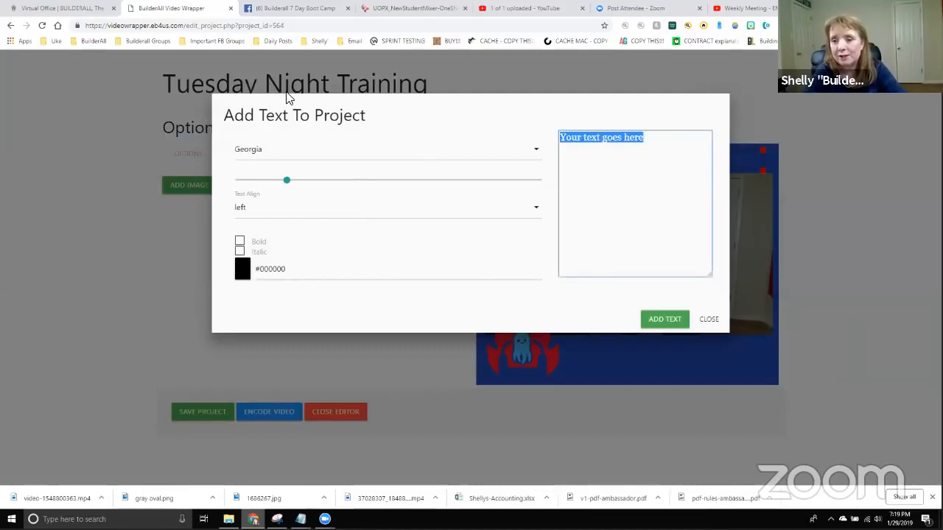
pyautogui.write('Get')
pyautogui.press('BackSpace')
pyautogui.press('BackSpace')
pyautogui.press('BackSpace')
pyautogui.press('BackSpace')
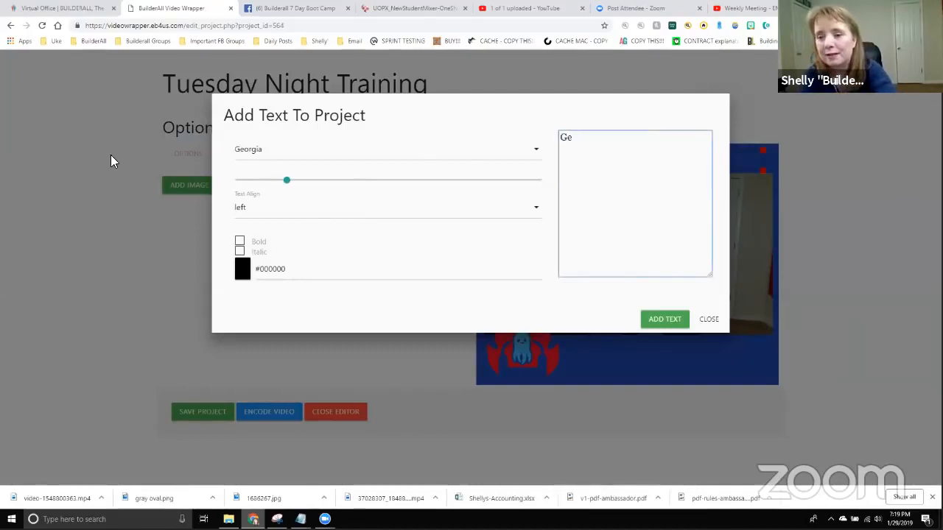
pyautogui.write('Seats are ')
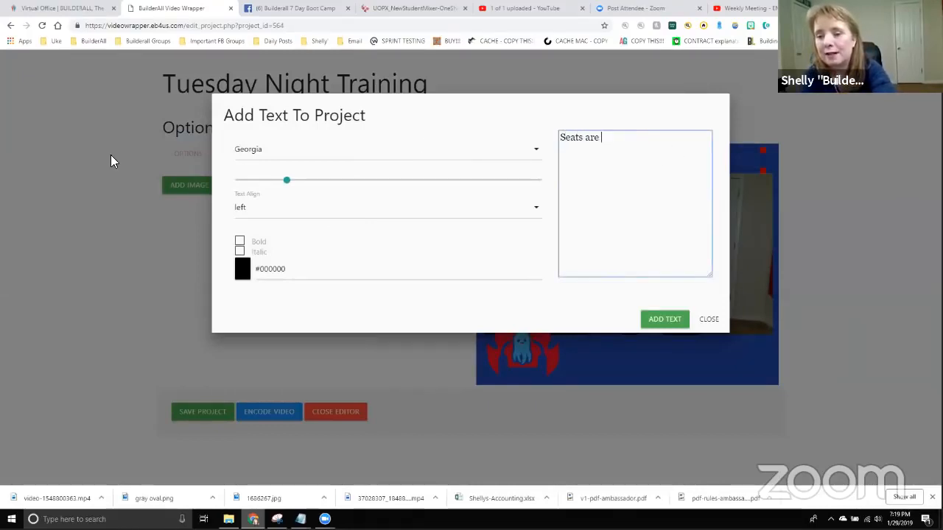
pyautogui.write('Limited!')
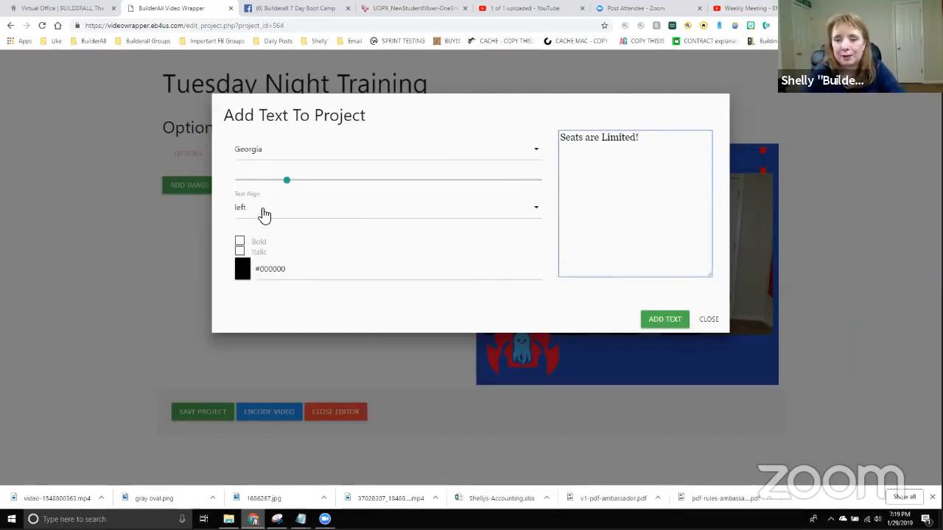
# Step: Add the second text to the project with center alignment and the white color #ffffff
pyautogui.click(265, 215)
pyautogui.click(253, 239)
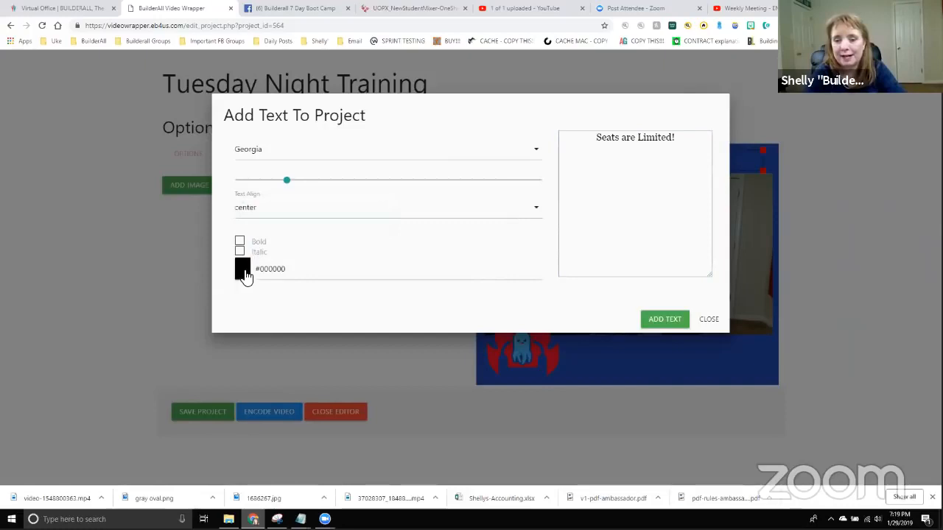
pyautogui.click(246, 274)
pyautogui.moveTo(274, 316); pyautogui.dragTo(209, 274)
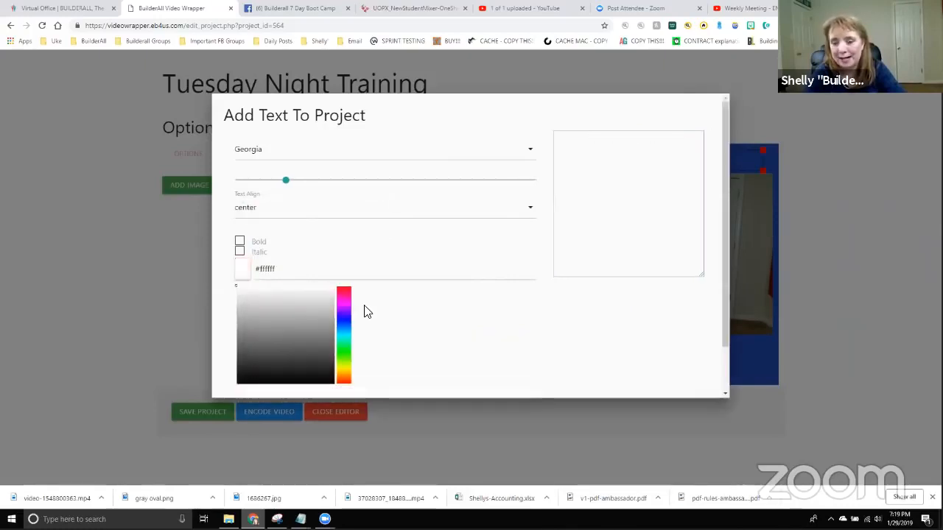
pyautogui.click(572, 336)
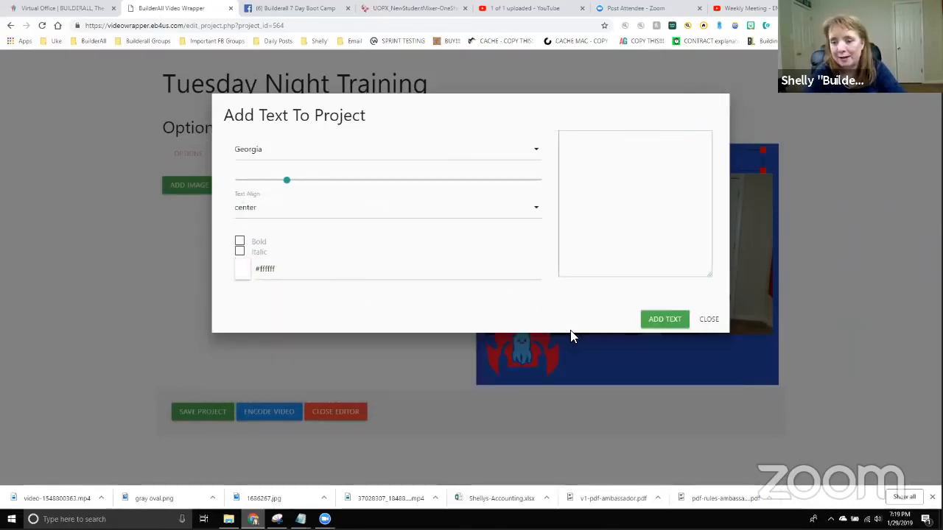
pyautogui.click(647, 319)
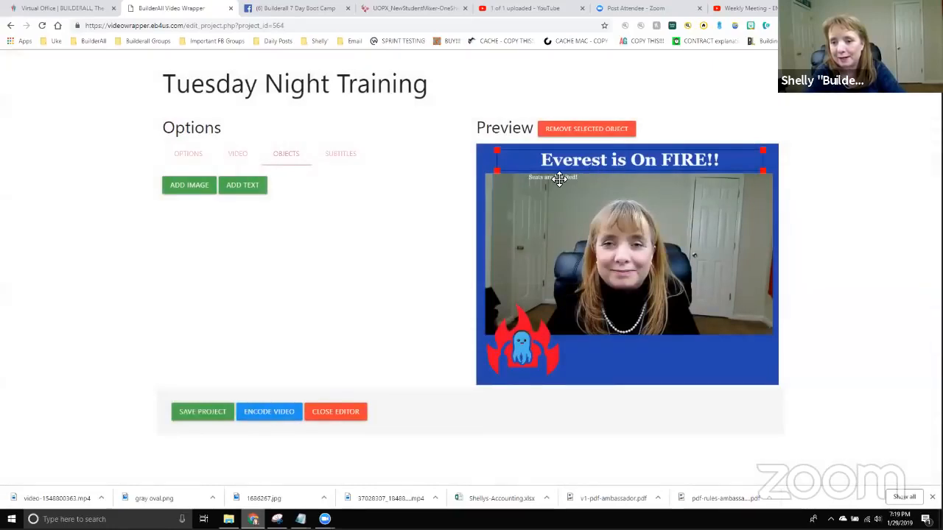
# Step: Enlarge the "Seats are Limited!" text and place it in the blue band below the video, beside the flame image
pyautogui.moveTo(559, 179); pyautogui.dragTo(832, 314)
pyautogui.moveTo(754, 347); pyautogui.dragTo(695, 351)
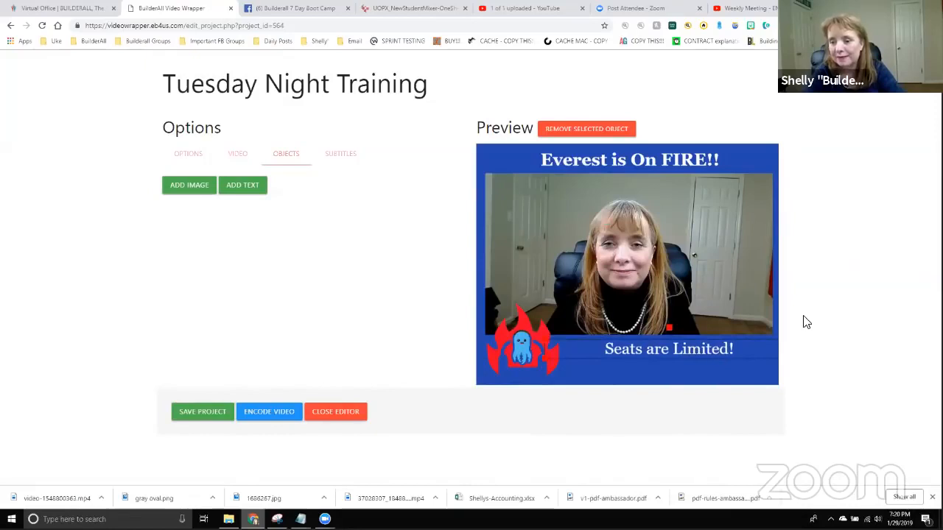
pyautogui.click(243, 193)
pyautogui.click(662, 147)
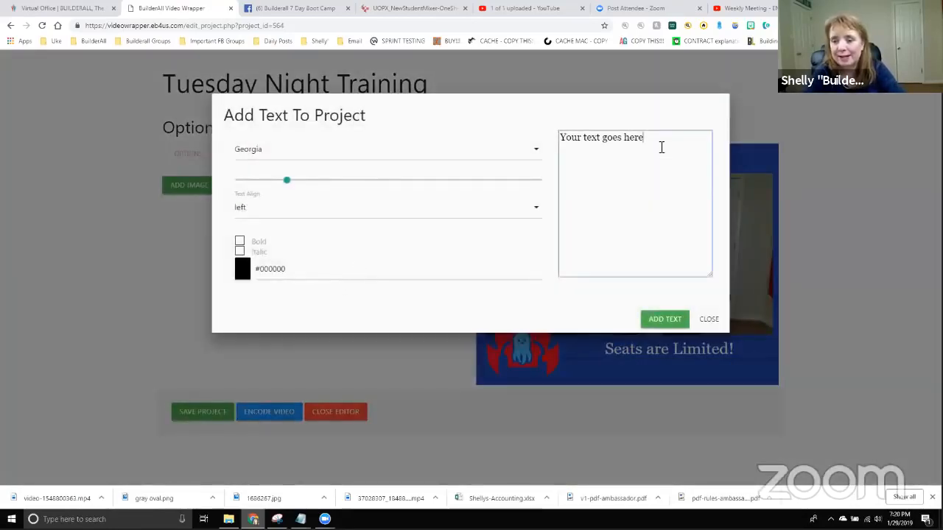
pyautogui.moveTo(661, 147); pyautogui.dragTo(2, 200)
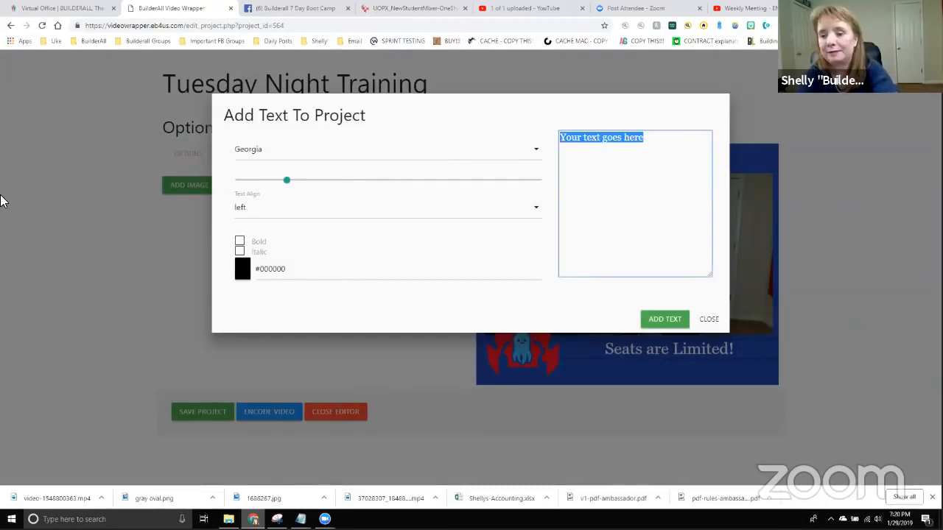
pyautogui.write('www.evere')
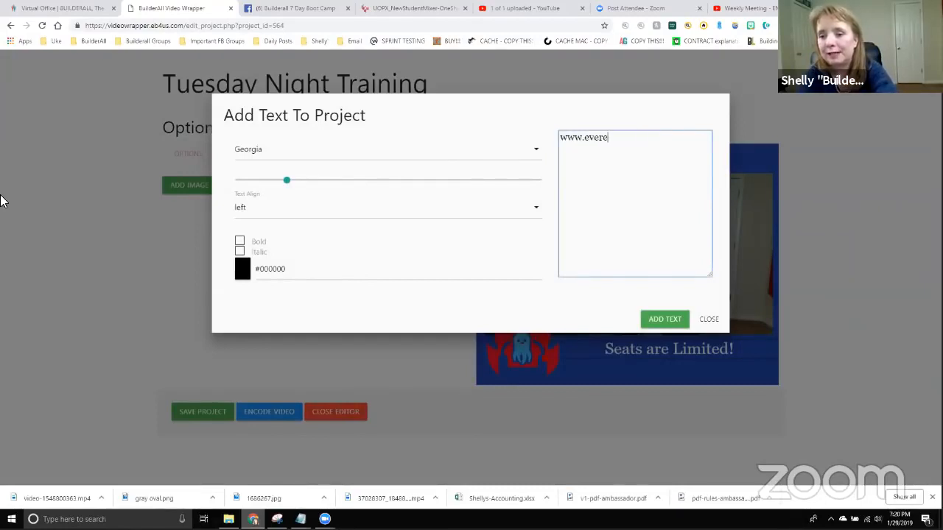
pyautogui.write('stuk.com')
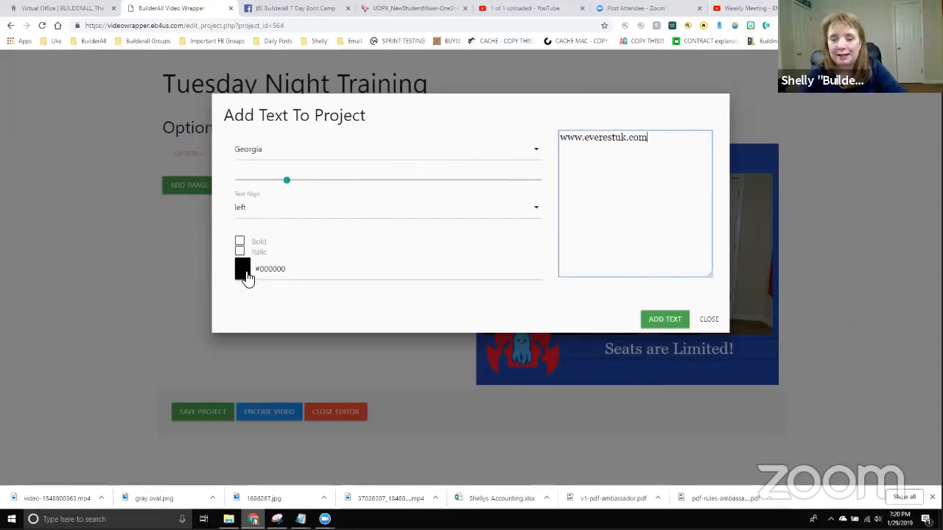
pyautogui.click(244, 273)
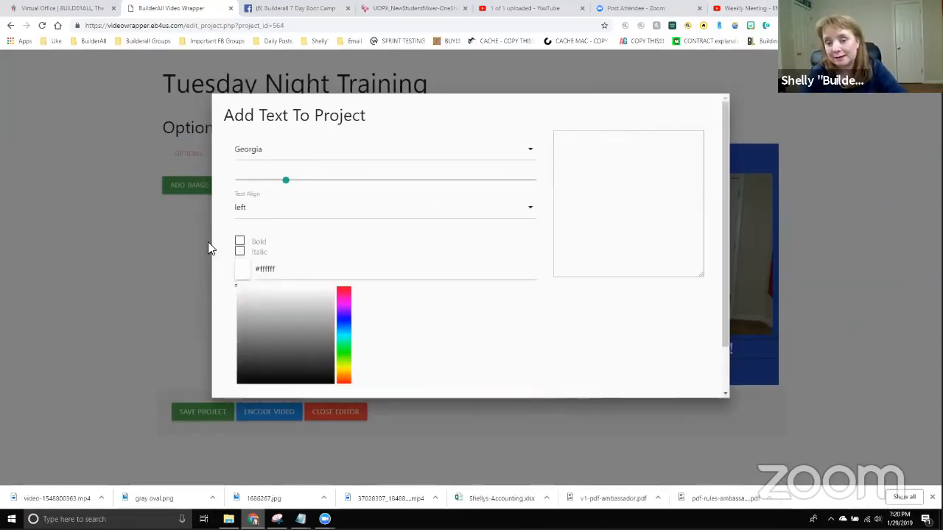
pyautogui.click(692, 348)
pyautogui.click(665, 324)
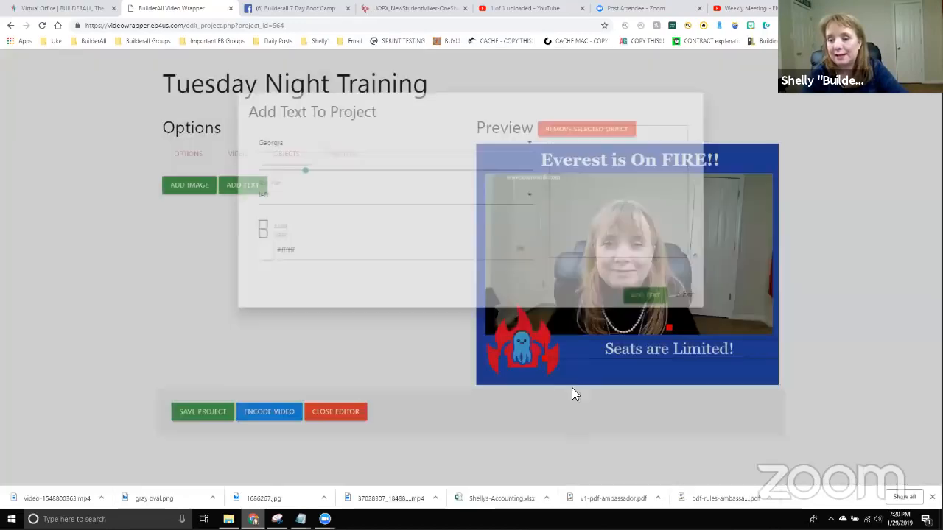
pyautogui.moveTo(535, 178); pyautogui.dragTo(661, 368)
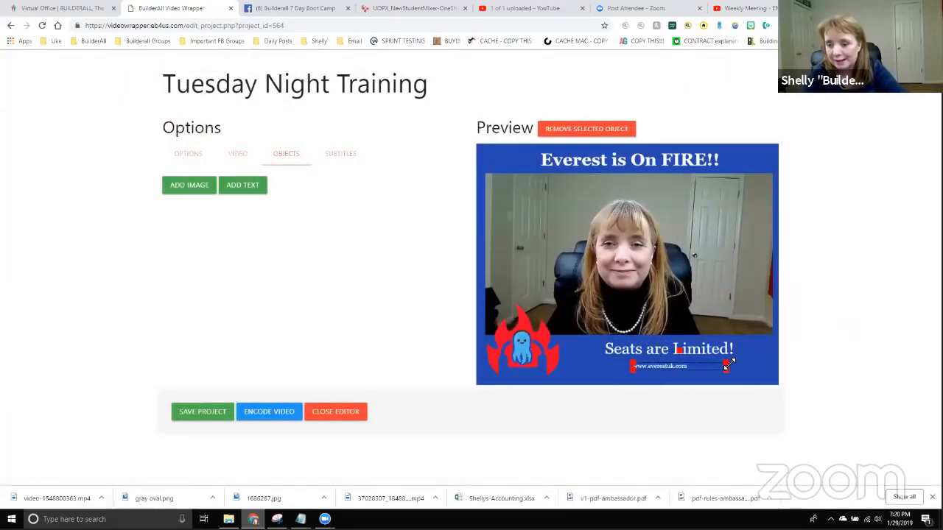
pyautogui.moveTo(729, 363); pyautogui.dragTo(780, 346)
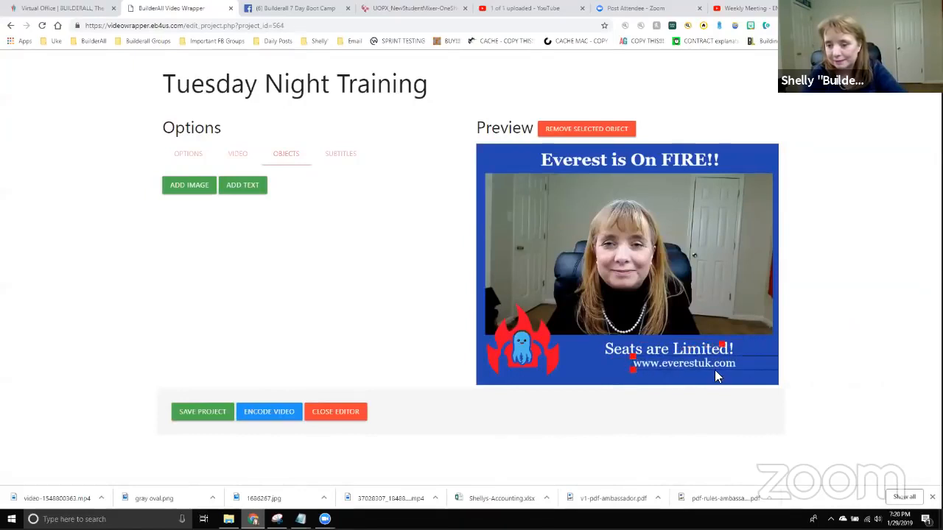
pyautogui.moveTo(718, 368); pyautogui.dragTo(659, 367)
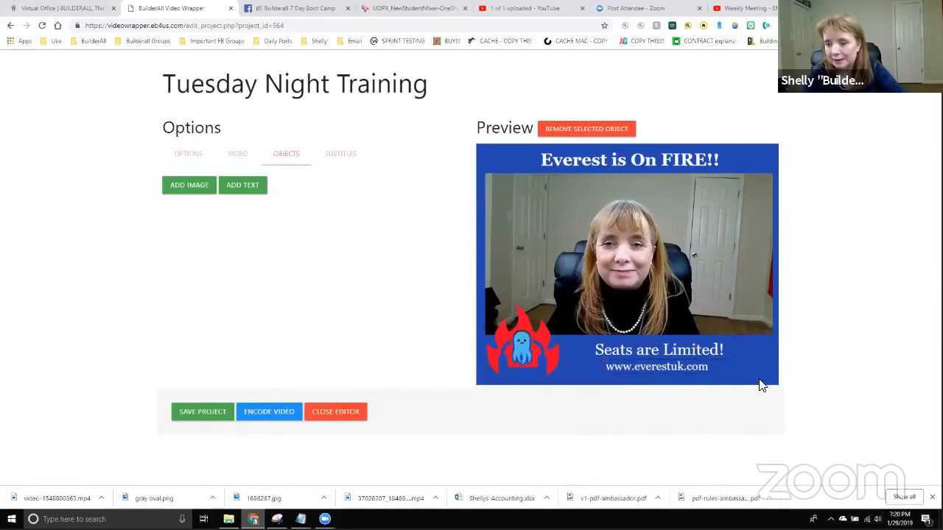
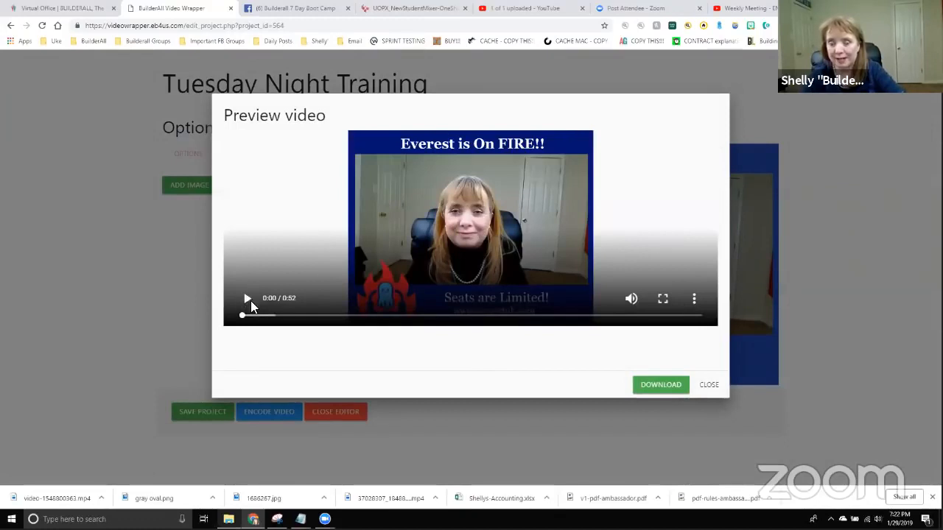
# Step: Play the first seconds of the encoded video in the preview, download it and close the preview
pyautogui.click(245, 299)
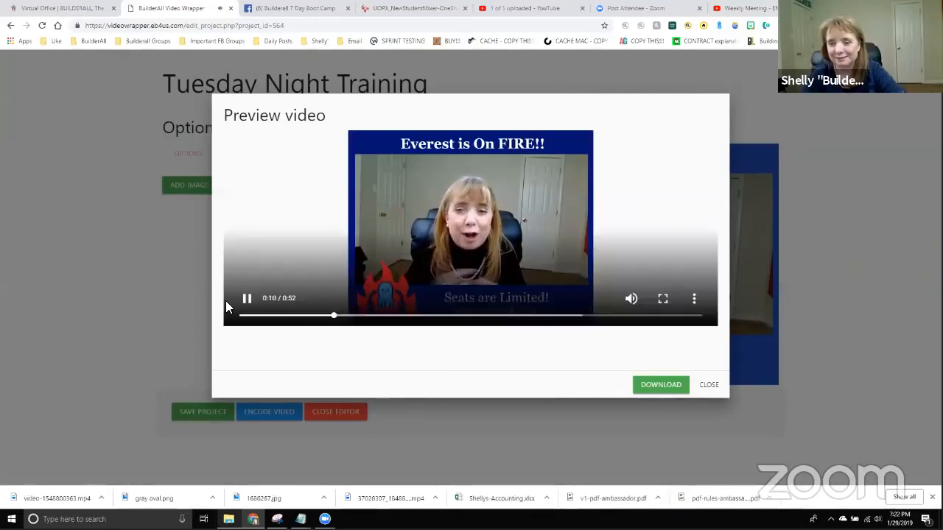
pyautogui.click(246, 298)
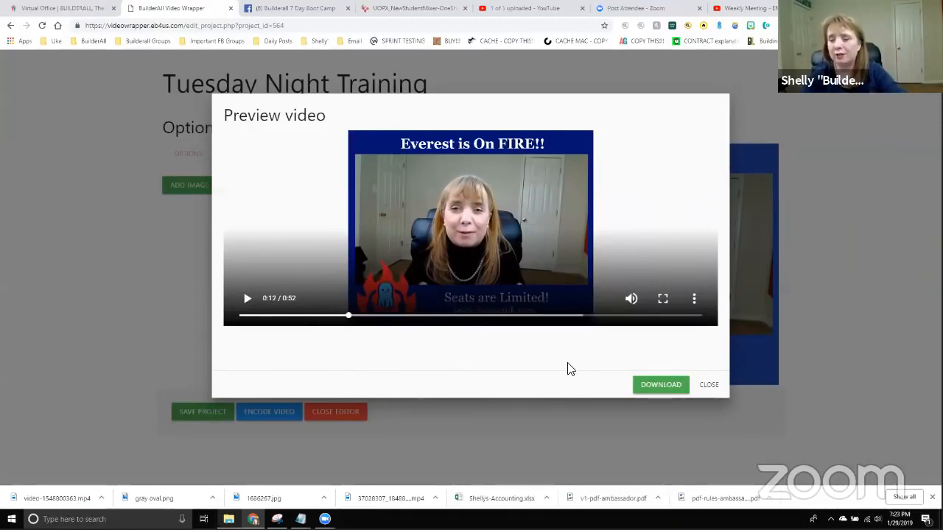
pyautogui.click(668, 390)
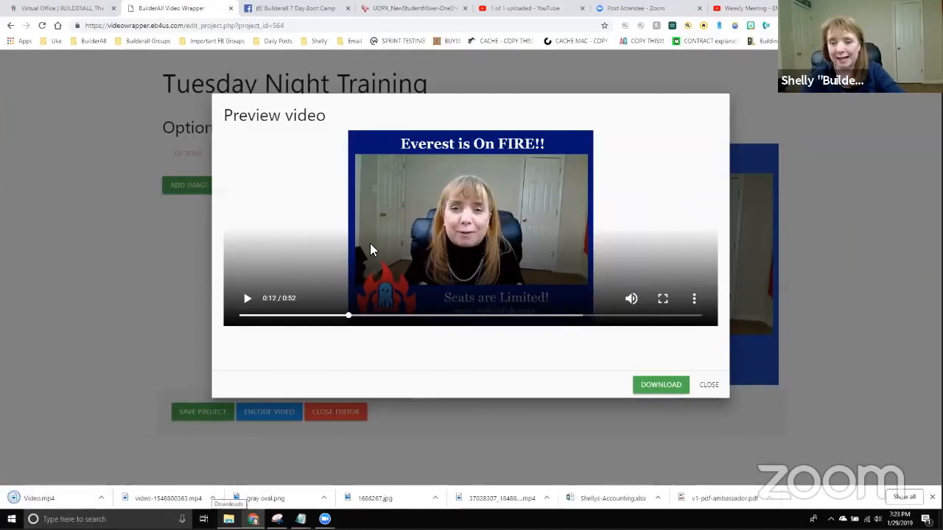
pyautogui.click(3, 458)
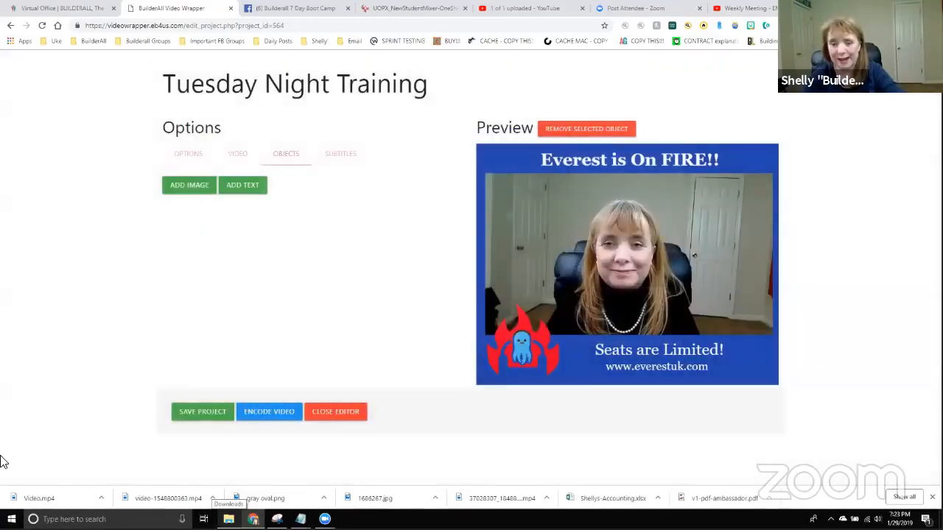
# Step: Open the downloaded Video.mp4 with Windows Media Player as the permanent app for .mp4 files, watch a few seconds and close the player
pyautogui.click(40, 505)
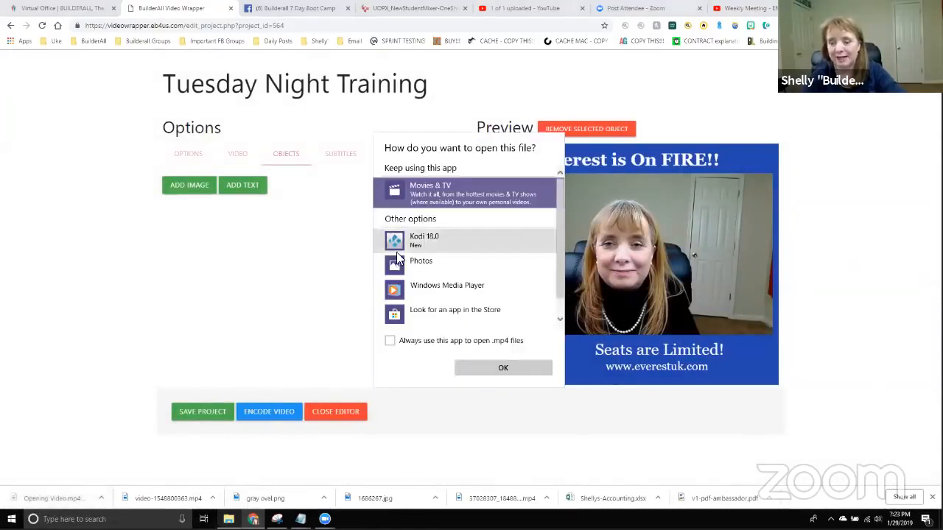
pyautogui.click(418, 296)
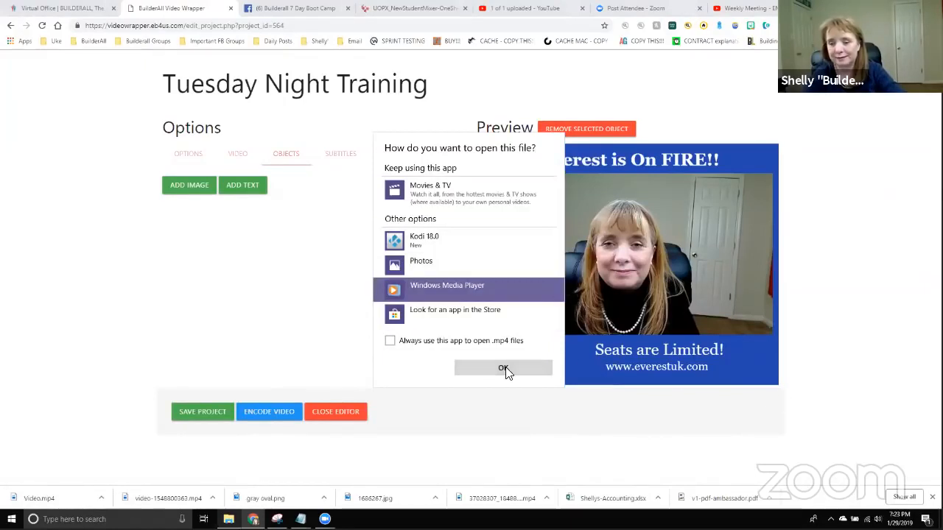
pyautogui.click(390, 341)
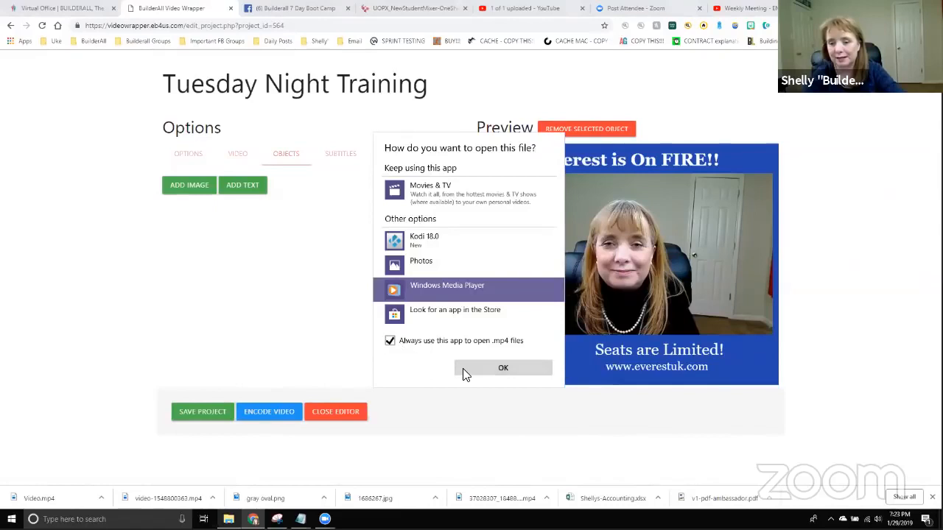
pyautogui.click(483, 369)
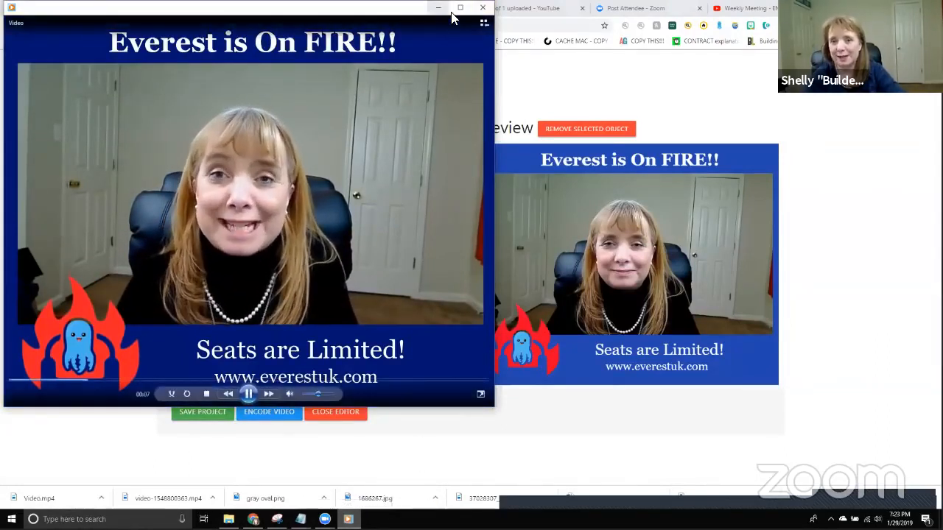
pyautogui.click(482, 7)
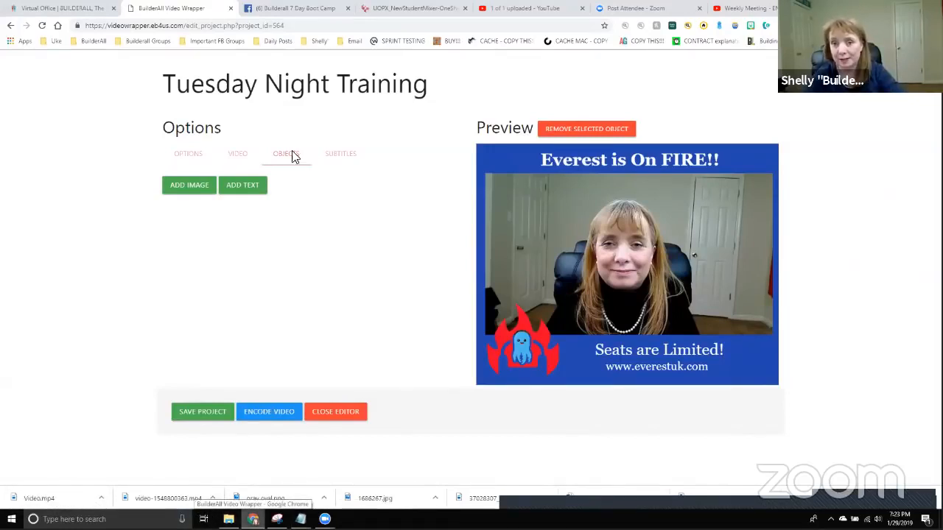
# Step: In the Builderall 7 Day Boot Camp Facebook group, start a post reading "Have you gotten your tickets for Everest yet??"
pyautogui.click(311, 11)
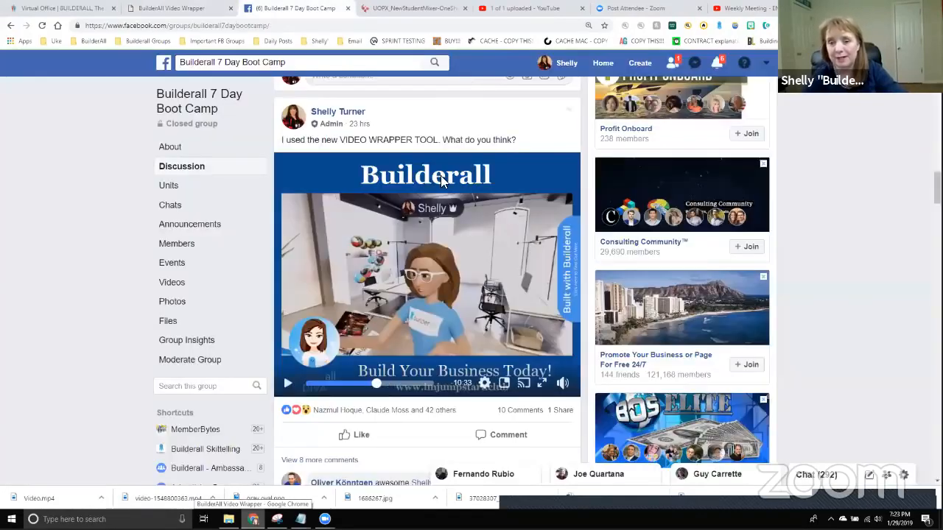
pyautogui.scroll(15, 399, 249)
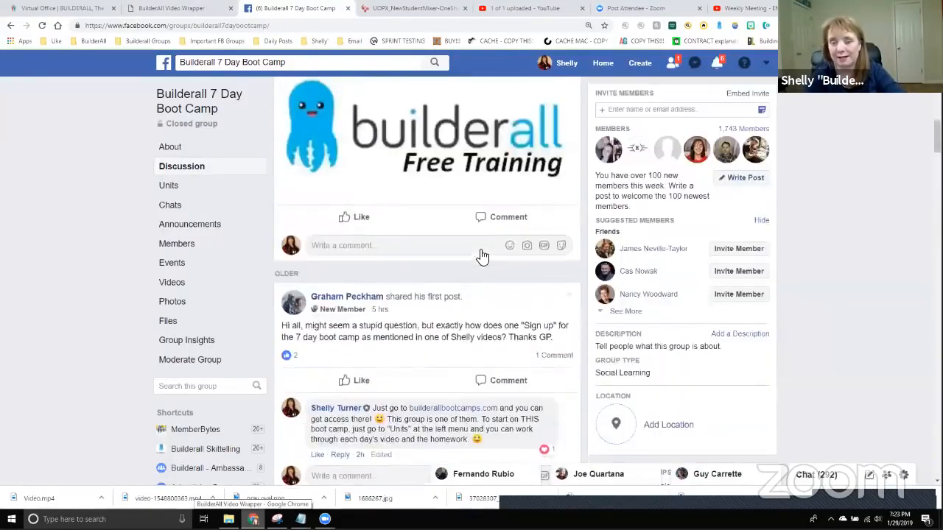
pyautogui.scroll(3, 514, 259)
pyautogui.click(369, 365)
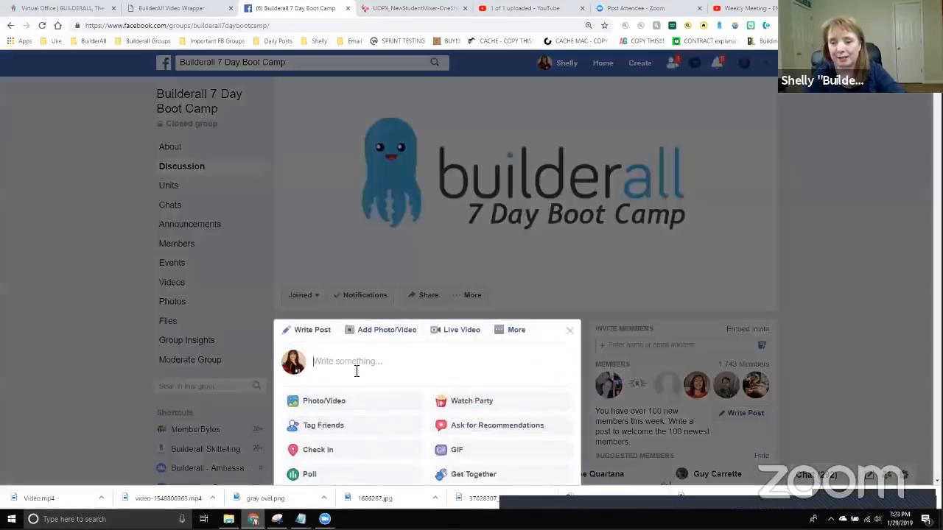
pyautogui.write('Have you gotten yo')
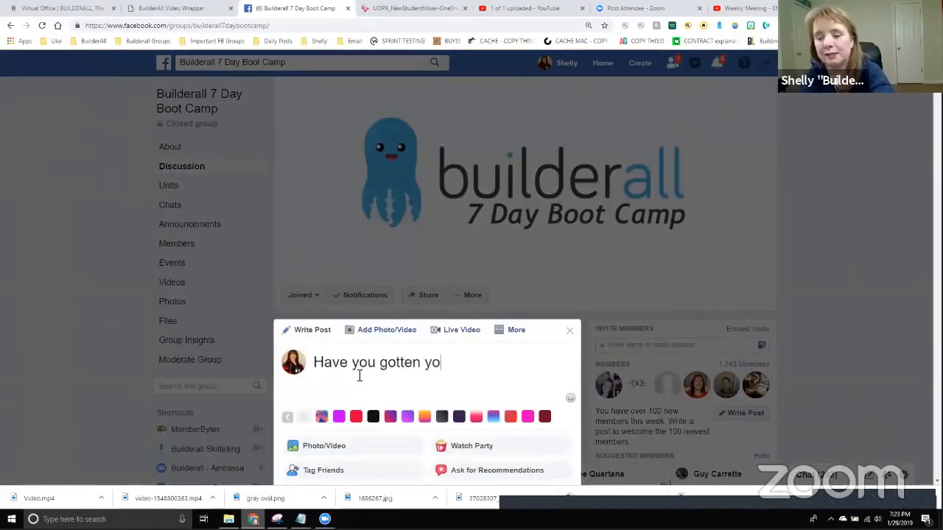
pyautogui.write('ur ticket')
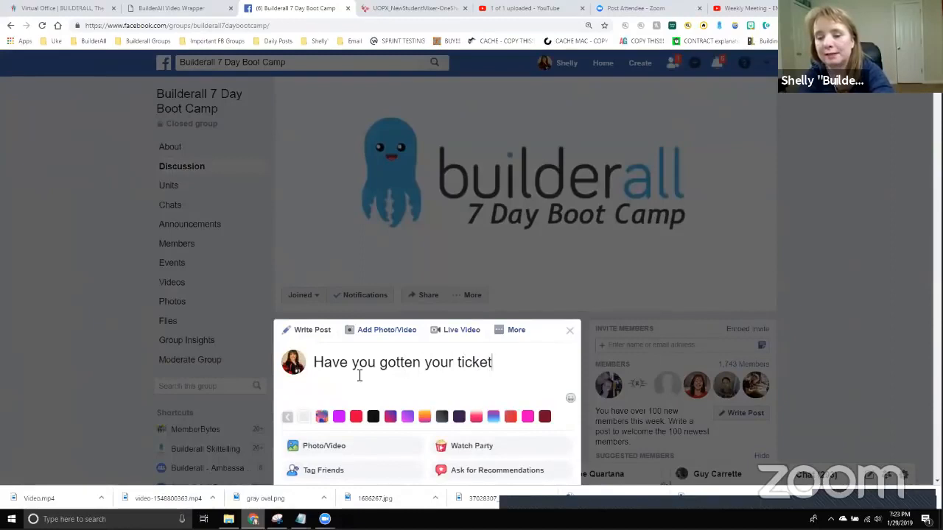
pyautogui.write('s for Everest yet??')
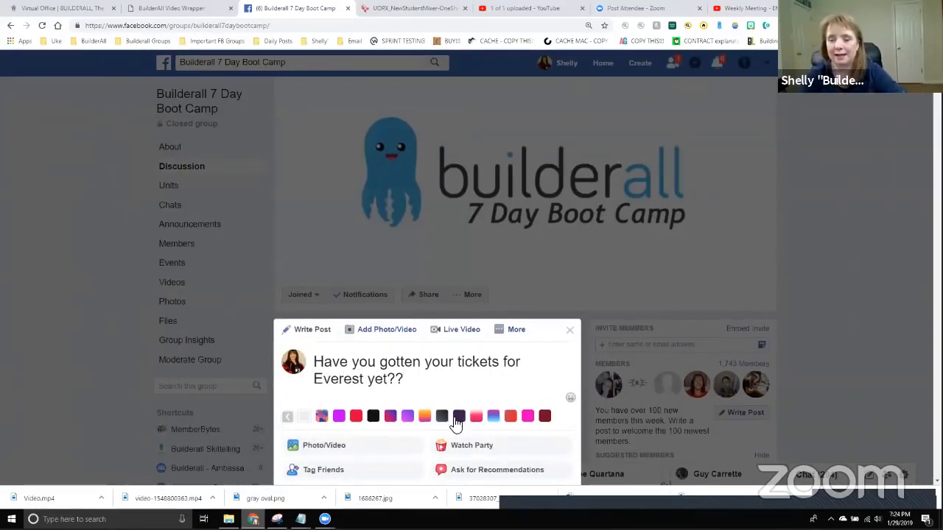
# Step: Attach the file Video from the Downloads folder on DATA (D:) to the group post
pyautogui.click(305, 402)
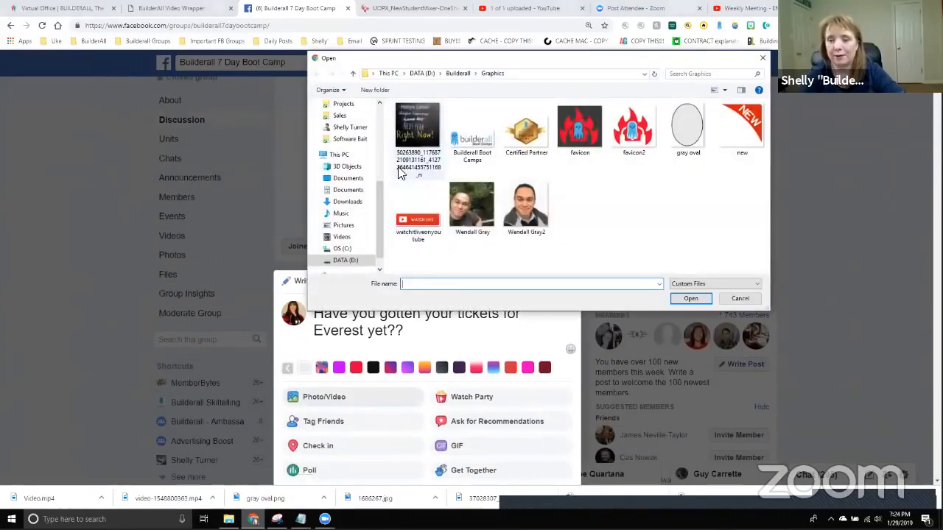
pyautogui.click(342, 263)
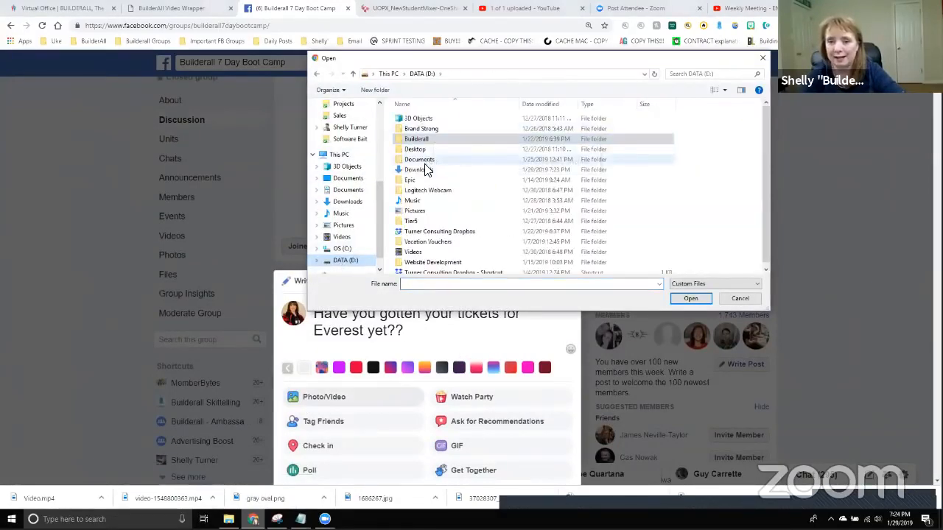
pyautogui.doubleClick(425, 170)
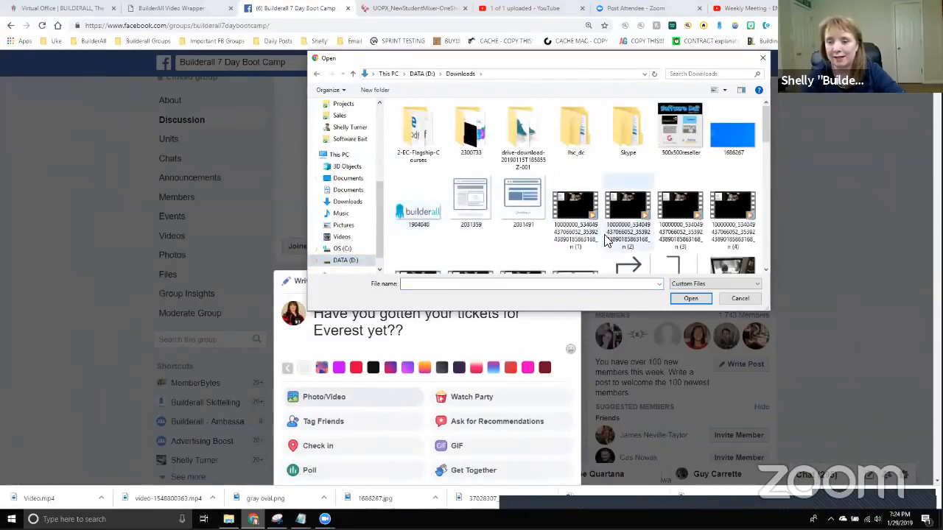
pyautogui.scroll(-10, 605, 244)
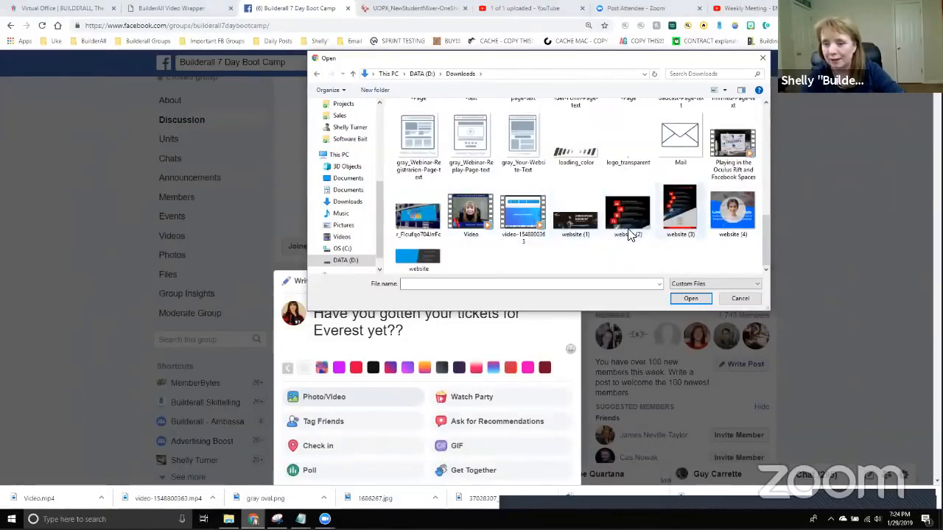
pyautogui.doubleClick(471, 214)
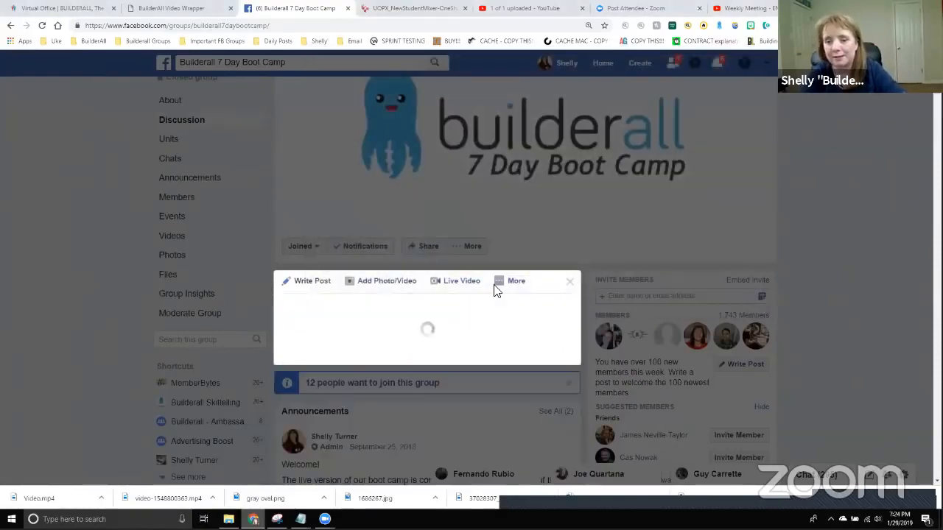
# Step: Publish the post with its video to the group, dismiss the processing notice and return to the Video Wrapper project
pyautogui.click(508, 280)
pyautogui.click(520, 362)
pyautogui.scroll(-2, 519, 361)
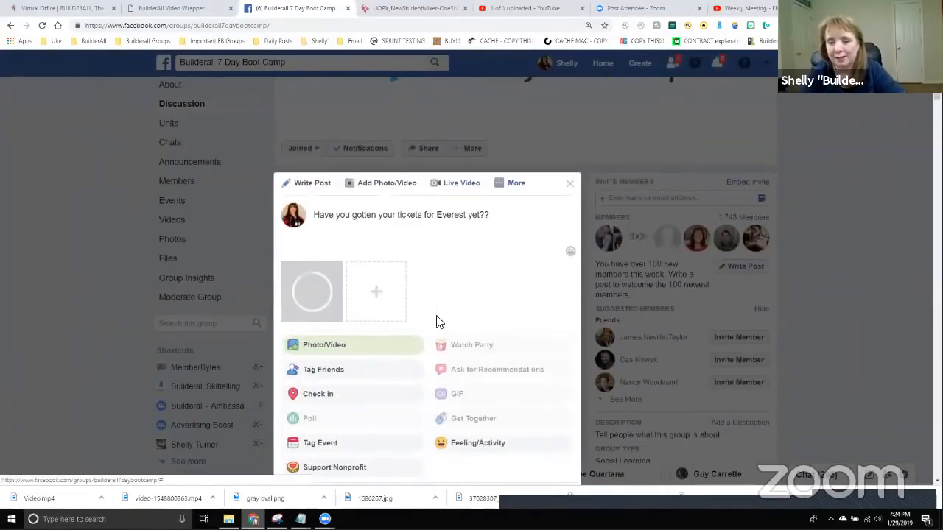
pyautogui.scroll(-1, 535, 346)
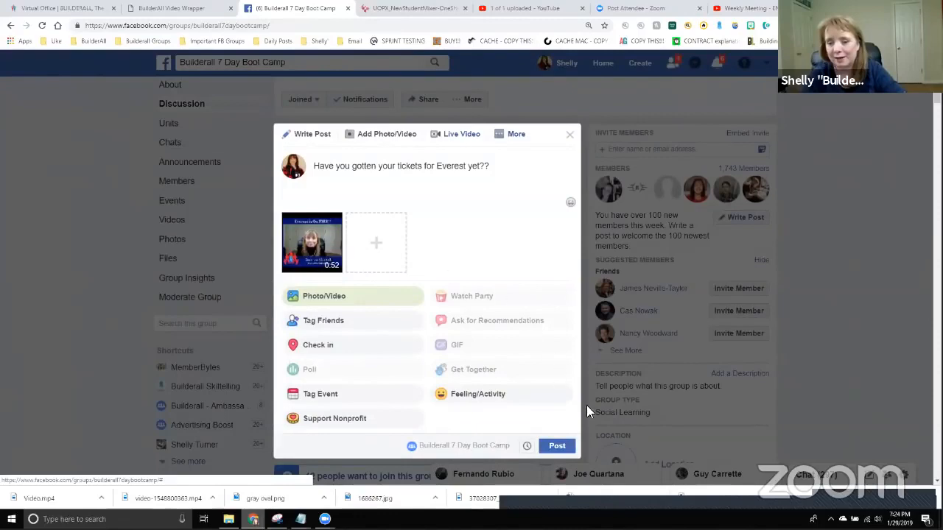
pyautogui.click(562, 445)
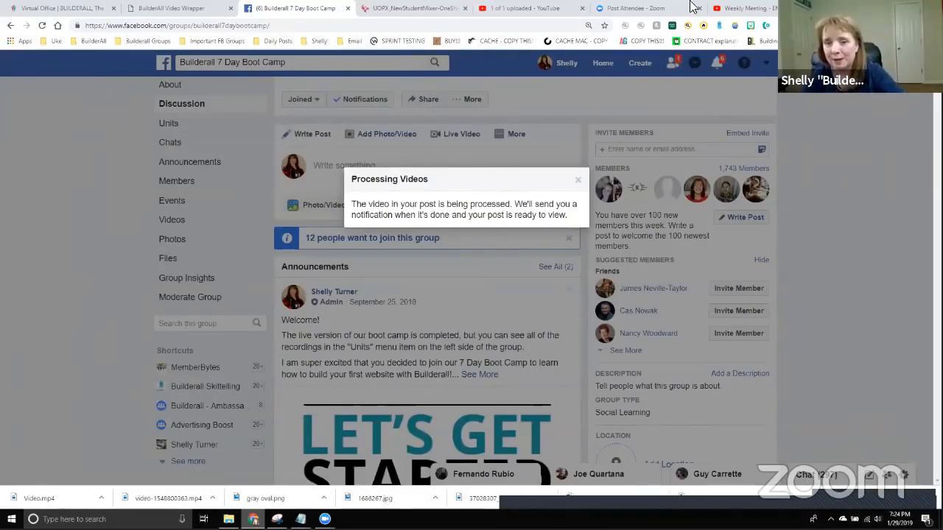
pyautogui.click(576, 182)
pyautogui.scroll(-4, 446, 288)
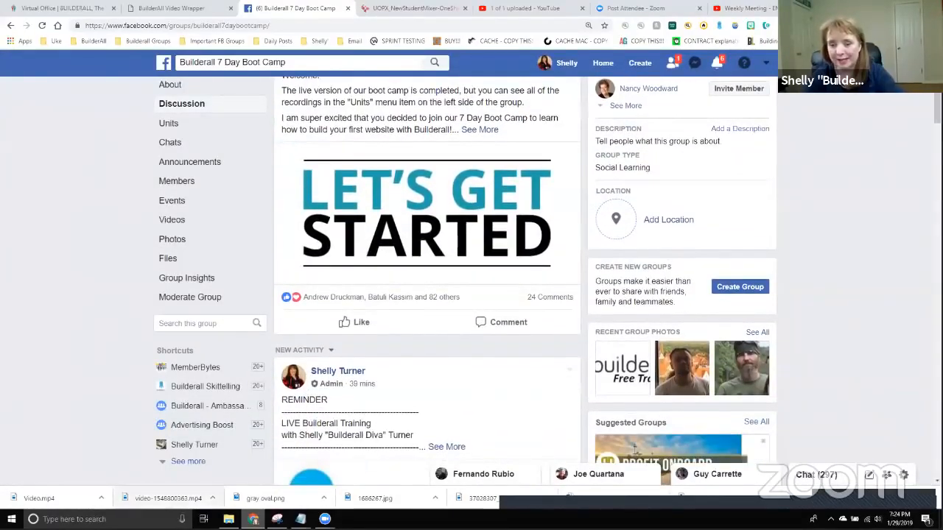
pyautogui.click(190, 10)
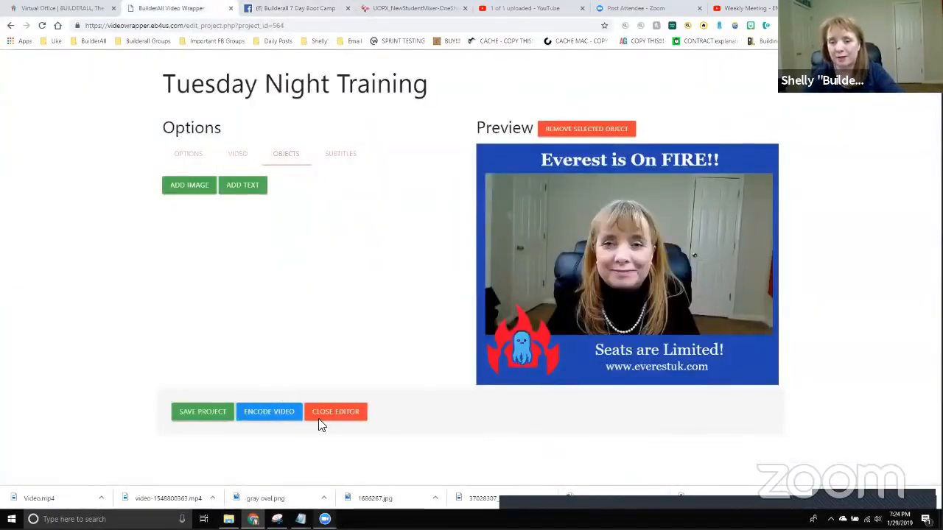
# Step: Close the Tuesday Night Training editor and add a new project named "Instruction Video"
pyautogui.click(338, 414)
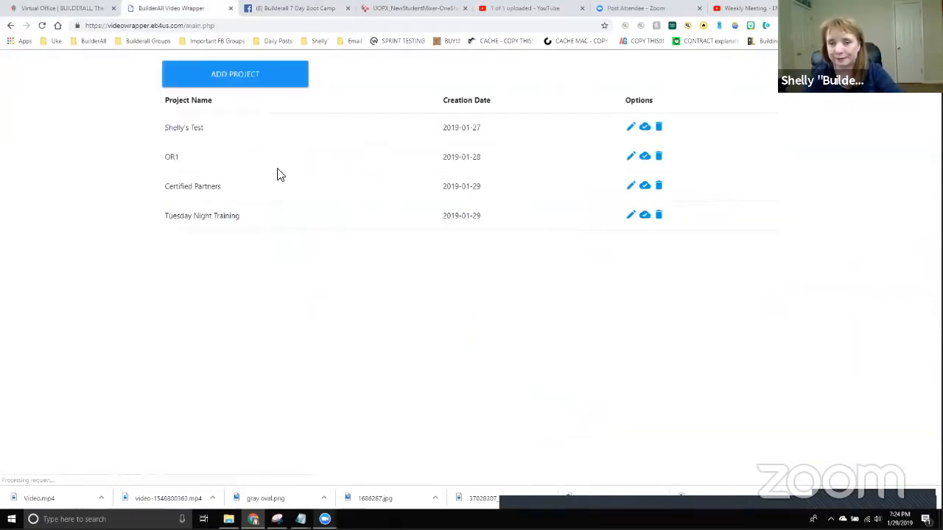
pyautogui.click(231, 83)
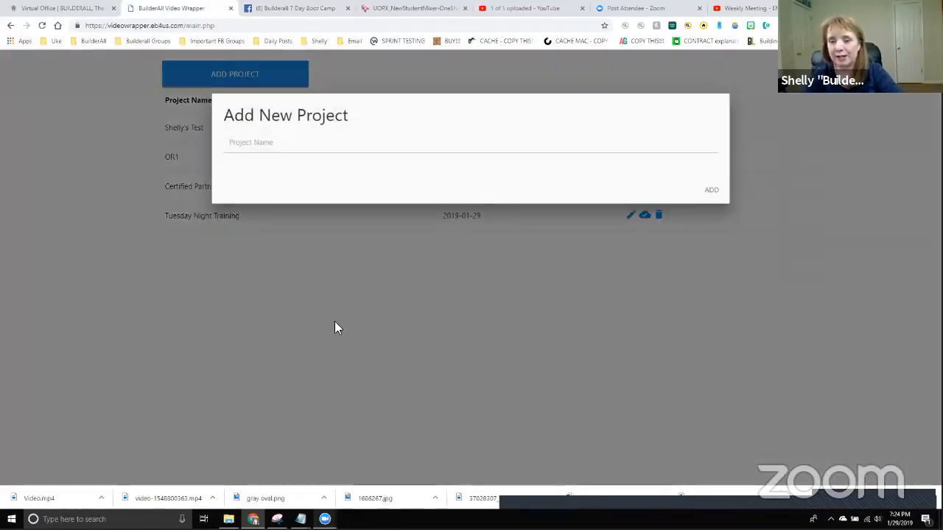
pyautogui.click(265, 142)
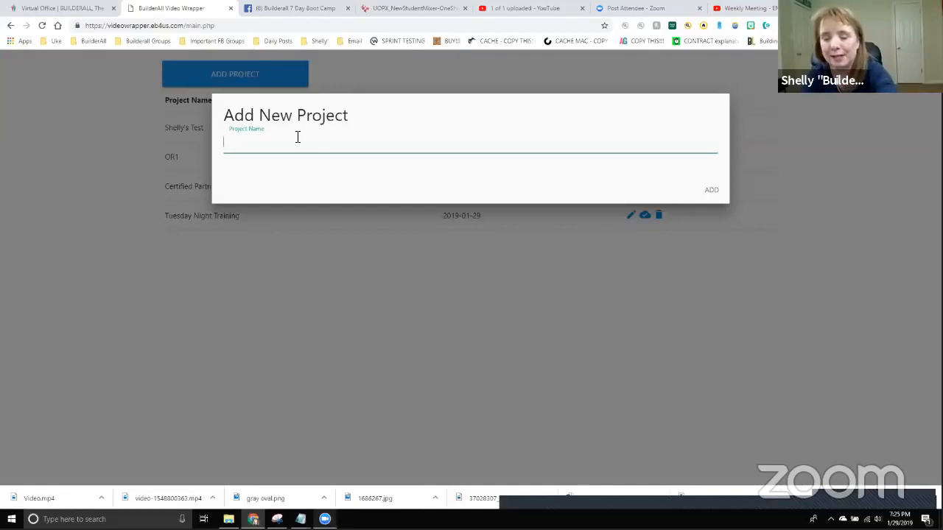
pyautogui.write('Instyruction Video')
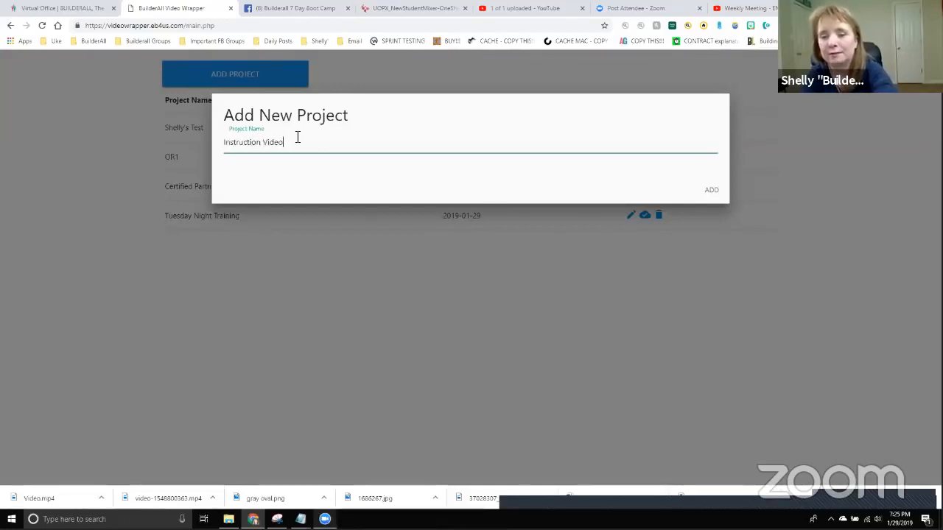
pyautogui.click(712, 190)
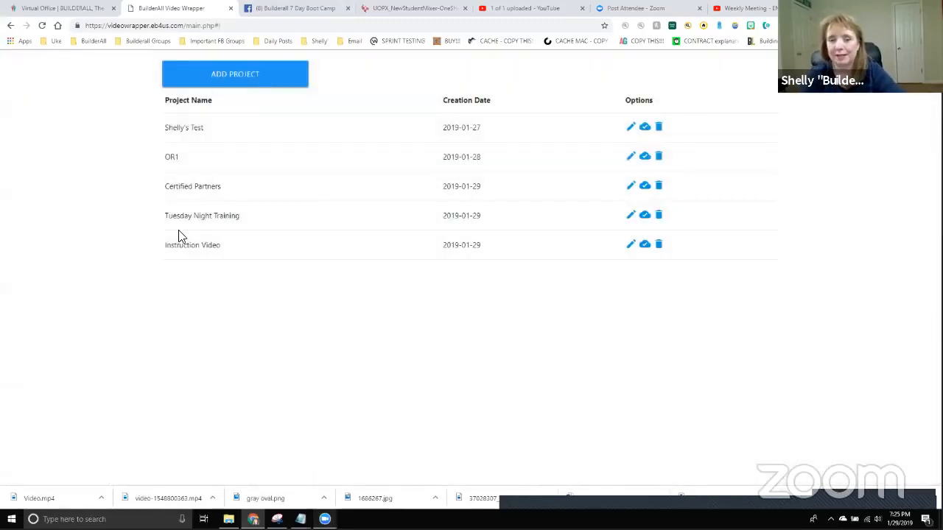
# Step: Open the Instruction Video project for editing and set its project height to 800
pyautogui.click(630, 244)
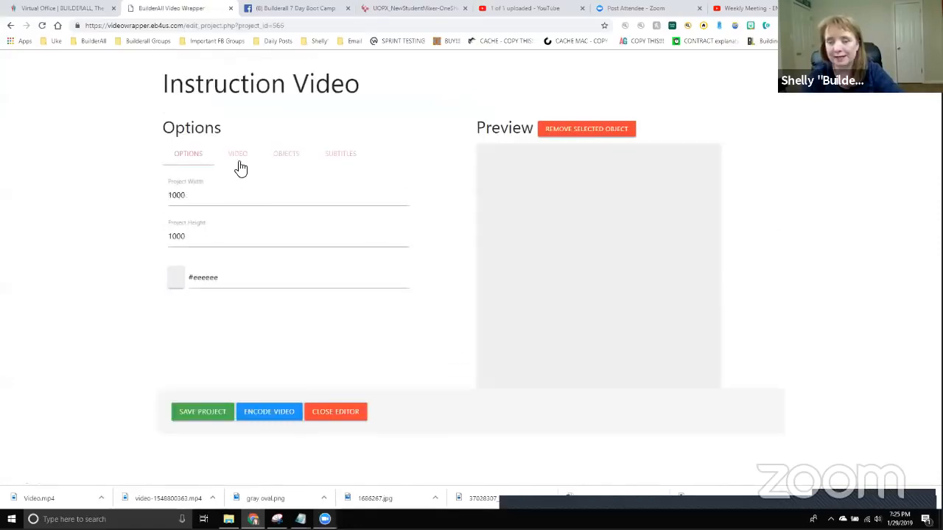
pyautogui.doubleClick(201, 236)
pyautogui.write('800')
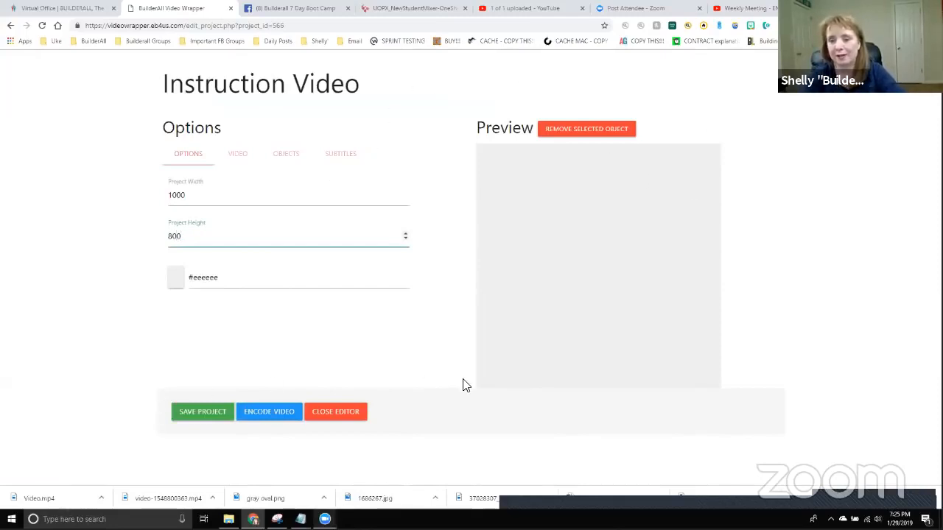
pyautogui.click(545, 341)
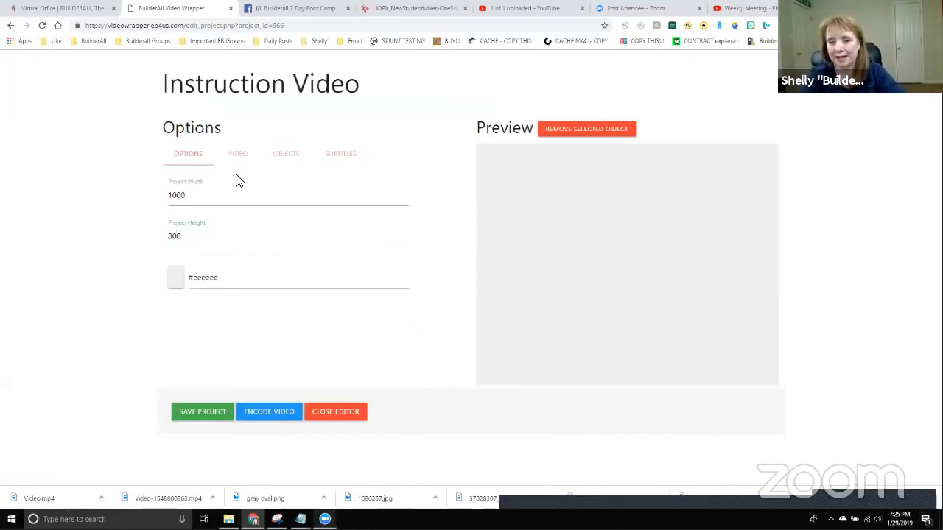
# Step: Load the video file Registering for the Boot Camp from the Screencast-O-Matic folder in Documents into the project
pyautogui.click(238, 156)
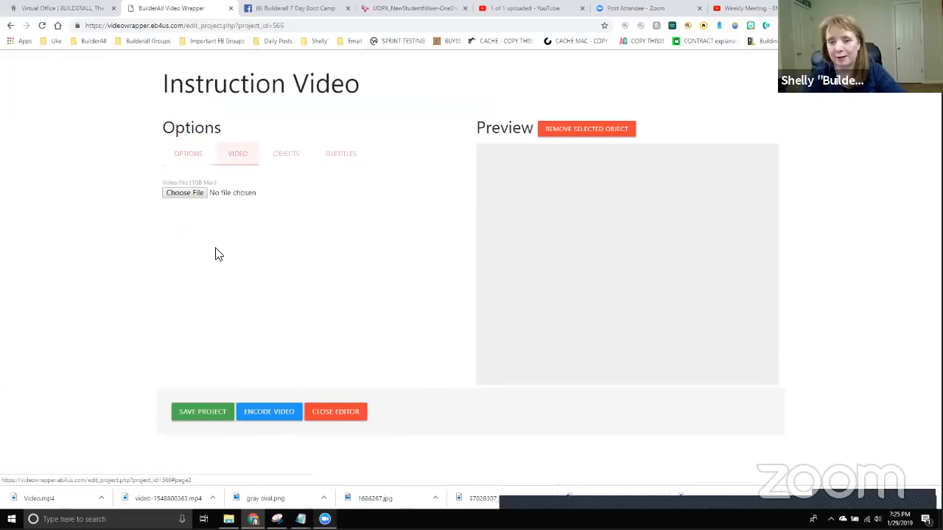
pyautogui.click(186, 194)
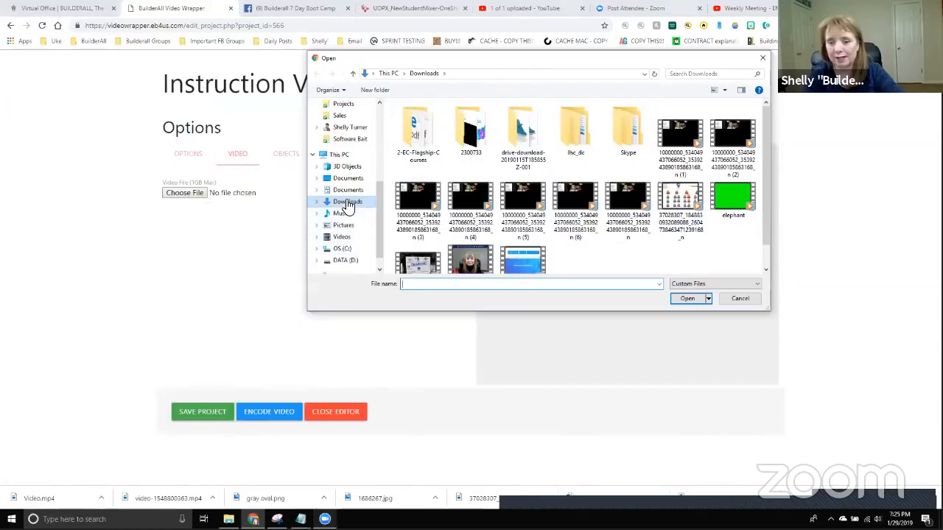
pyautogui.scroll(-1, 453, 235)
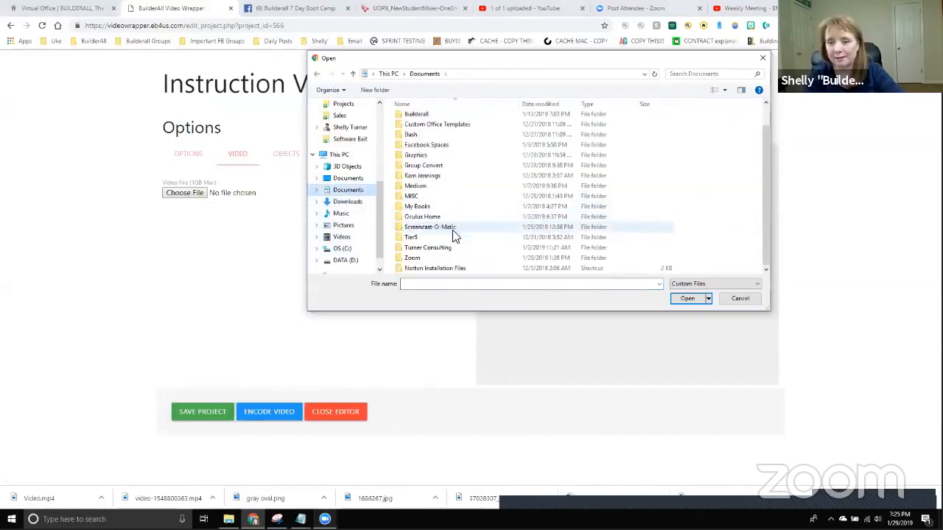
pyautogui.doubleClick(444, 230)
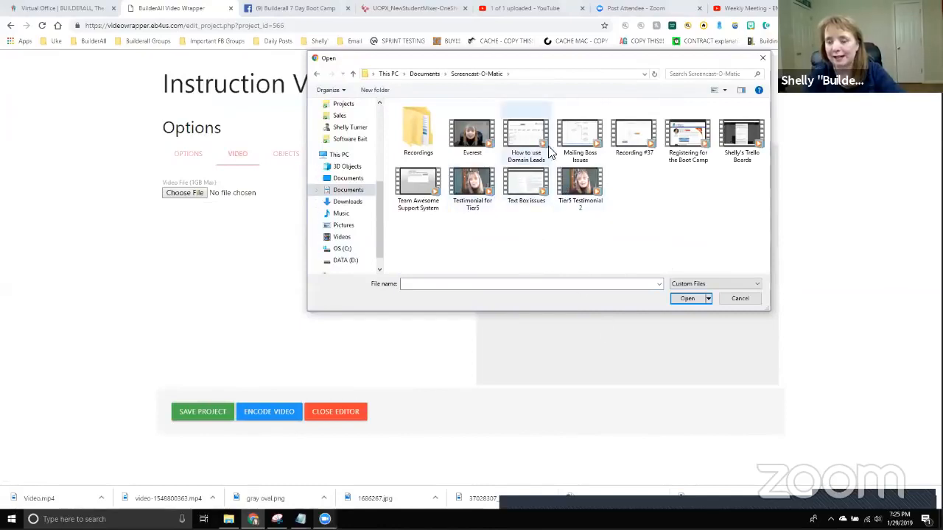
pyautogui.click(689, 141)
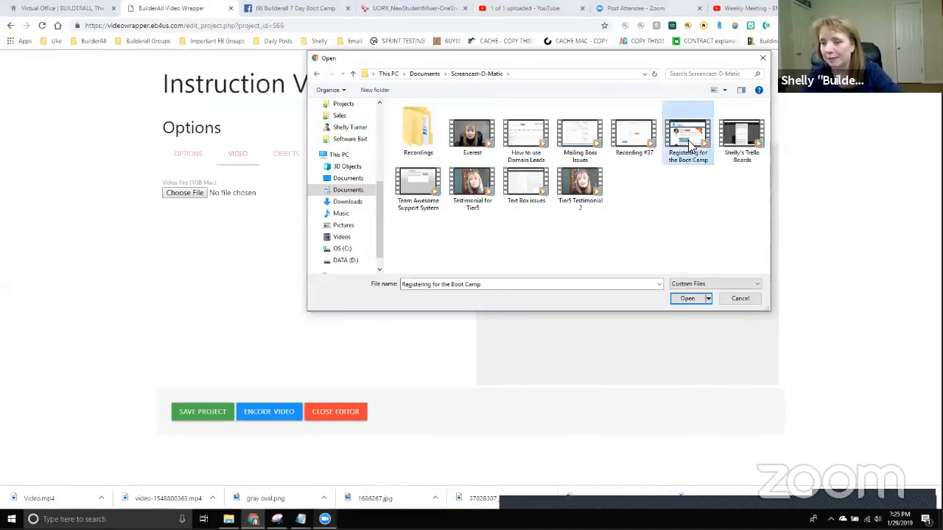
pyautogui.click(684, 299)
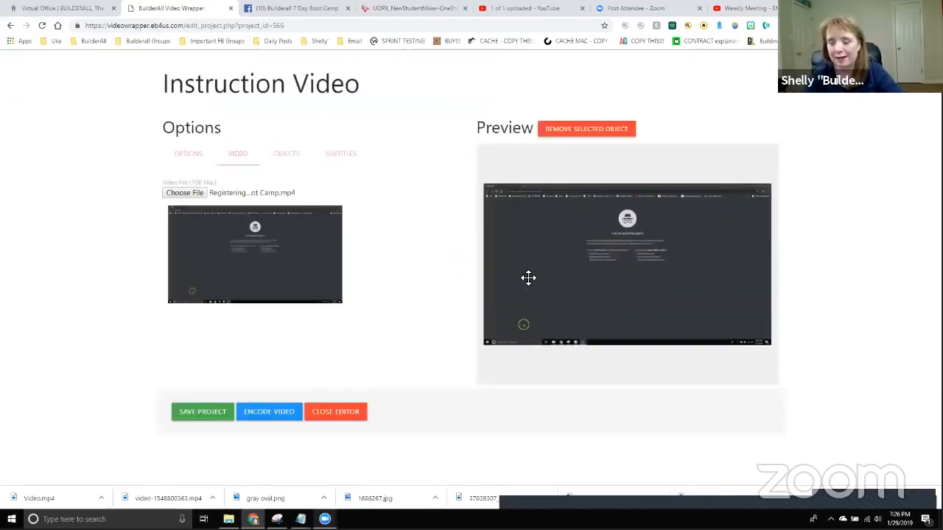
# Step: Add a center-aligned Georgia text object reading "Builderall Boot Camp" to the project
pyautogui.click(281, 157)
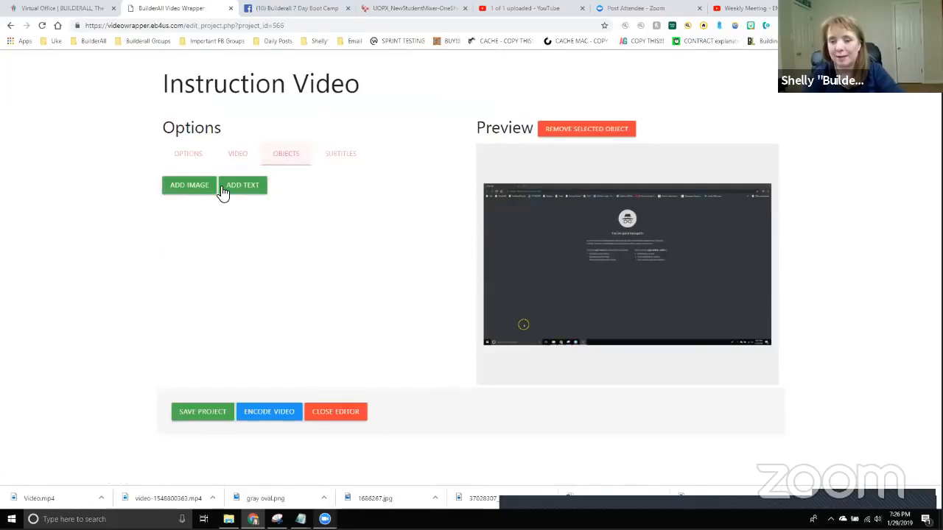
pyautogui.click(246, 188)
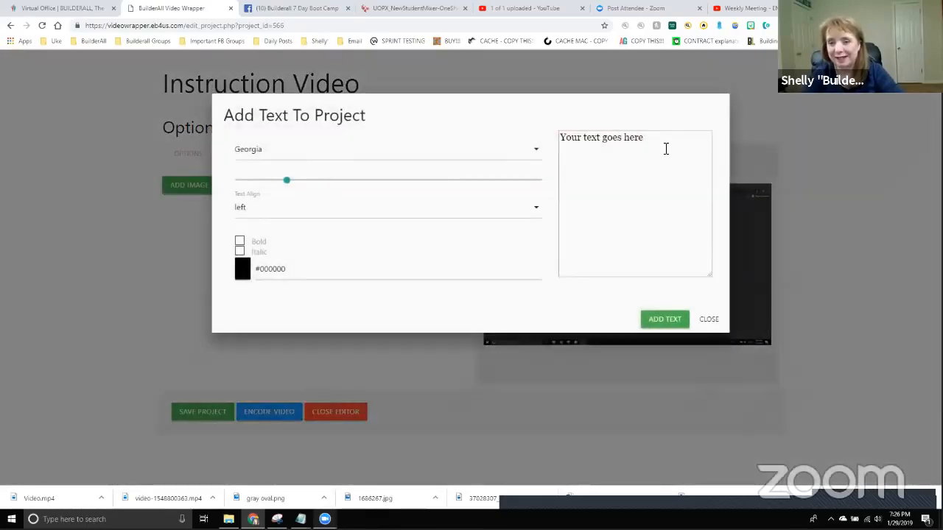
pyautogui.moveTo(657, 137); pyautogui.dragTo(545, 147)
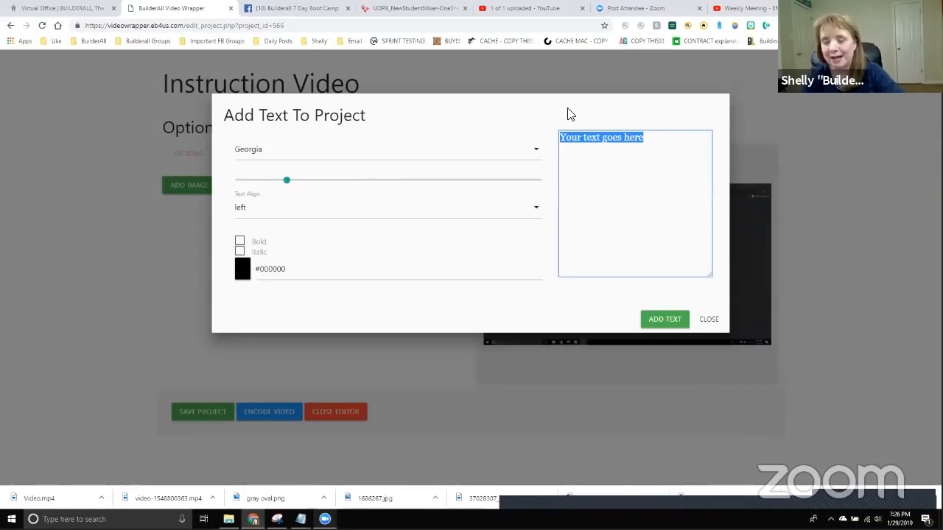
pyautogui.write('Builderall Boot Camp')
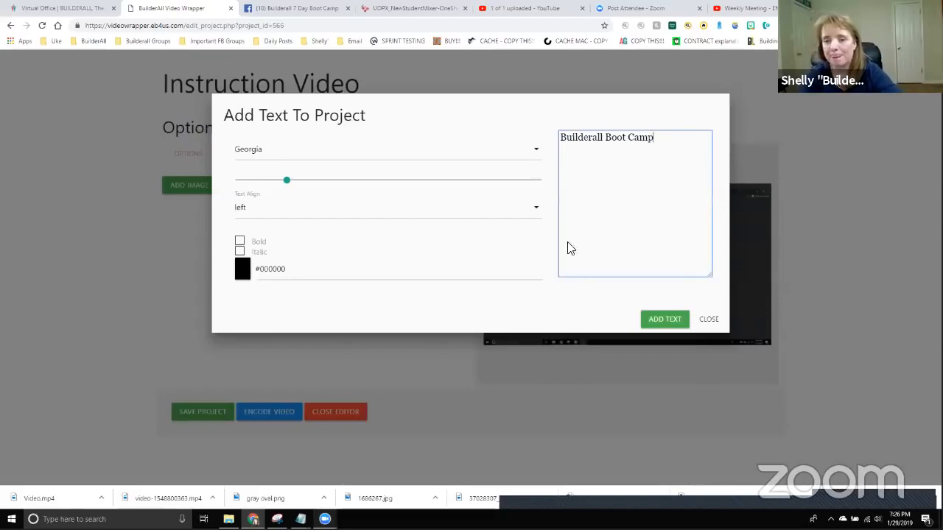
pyautogui.click(234, 215)
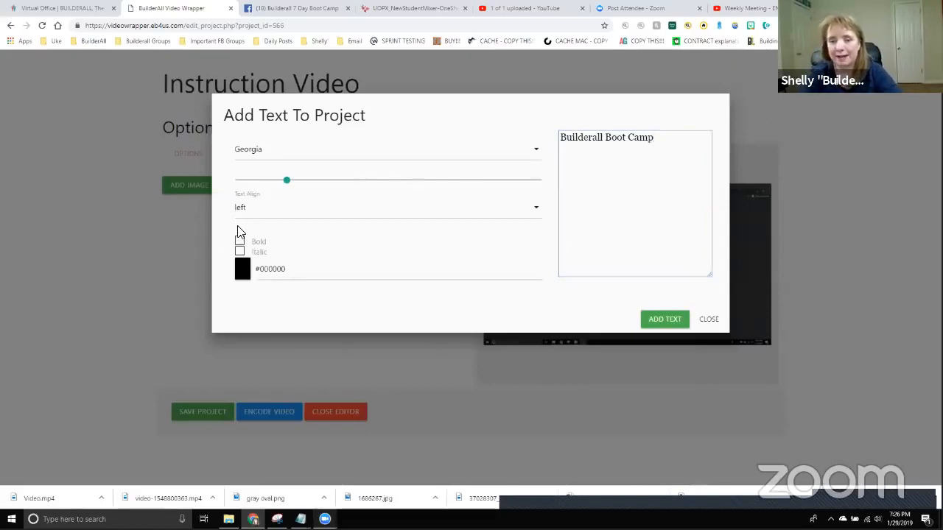
pyautogui.click(246, 213)
pyautogui.click(242, 242)
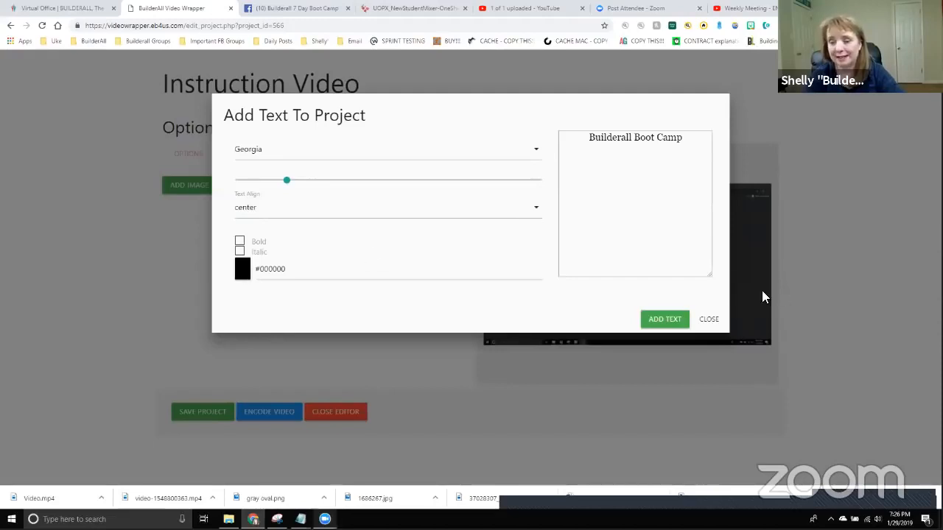
pyautogui.click(675, 324)
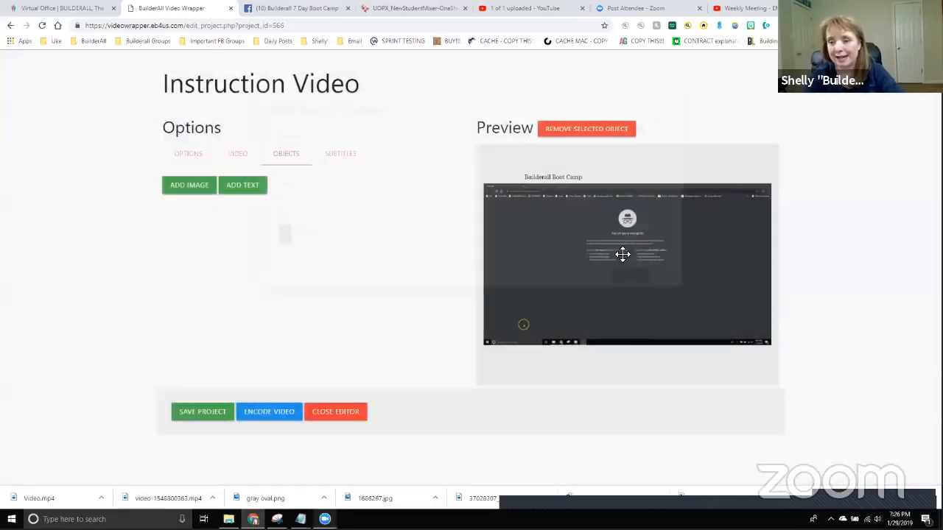
# Step: Enlarge the "Builderall Boot Camp" title, place it centered above the video, and nudge the video slightly upward
pyautogui.click(562, 176)
pyautogui.moveTo(562, 176); pyautogui.dragTo(564, 158)
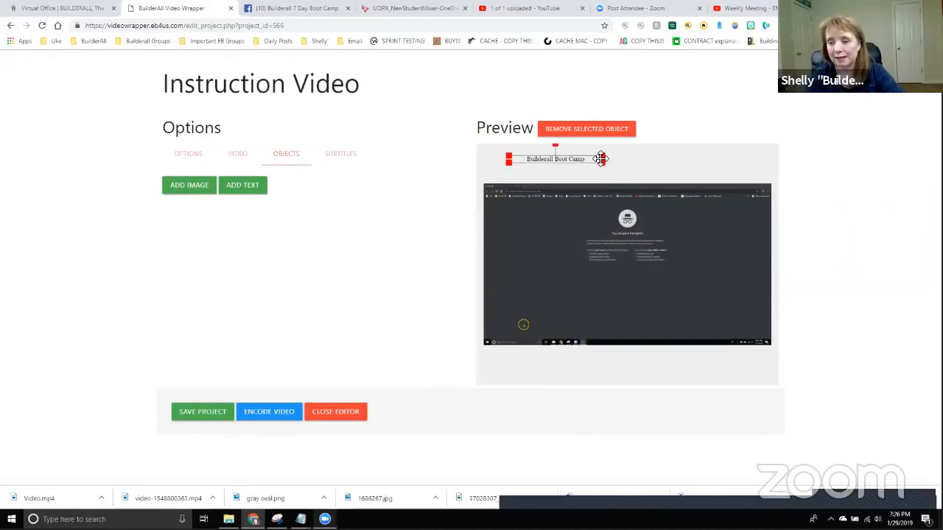
pyautogui.moveTo(601, 158); pyautogui.dragTo(802, 135)
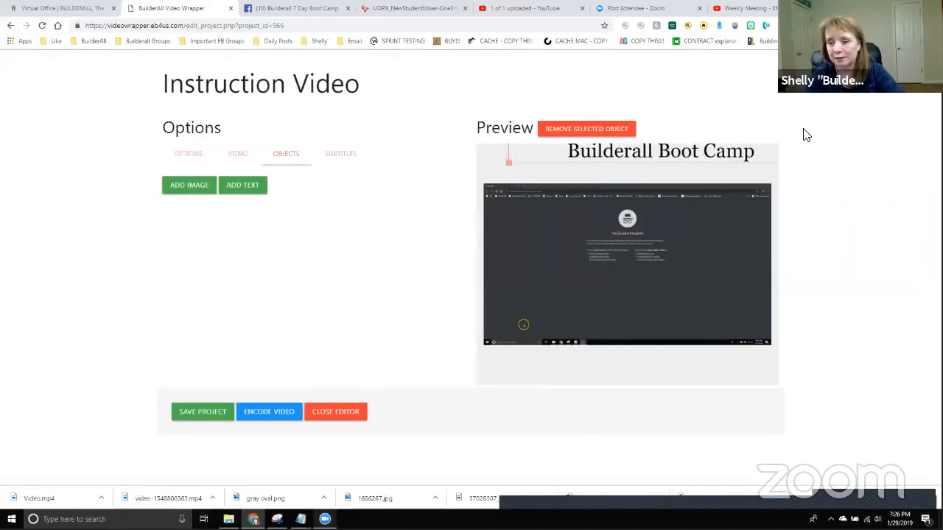
pyautogui.moveTo(669, 139); pyautogui.dragTo(637, 165)
pyautogui.moveTo(611, 257); pyautogui.dragTo(611, 254)
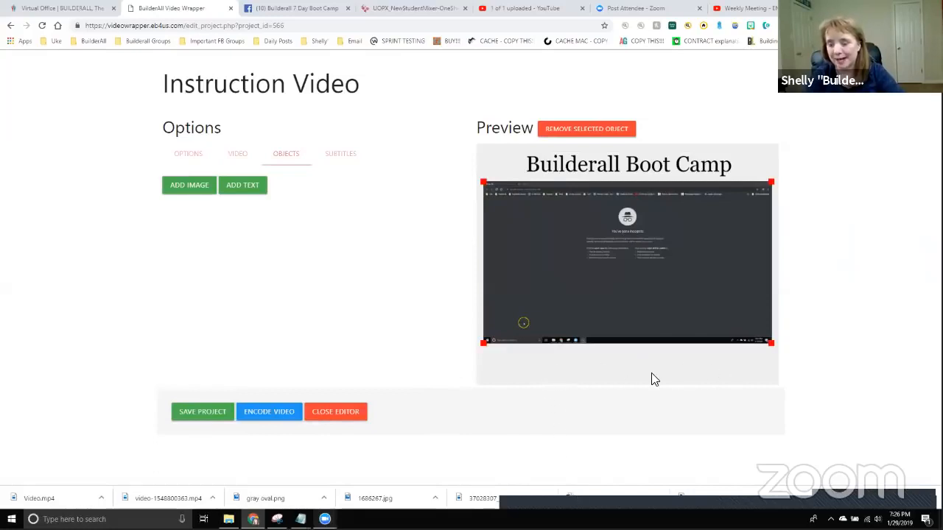
# Step: Add a subtitle entry and play the opening seconds of the video preview, pausing after the introduction
pyautogui.click(341, 154)
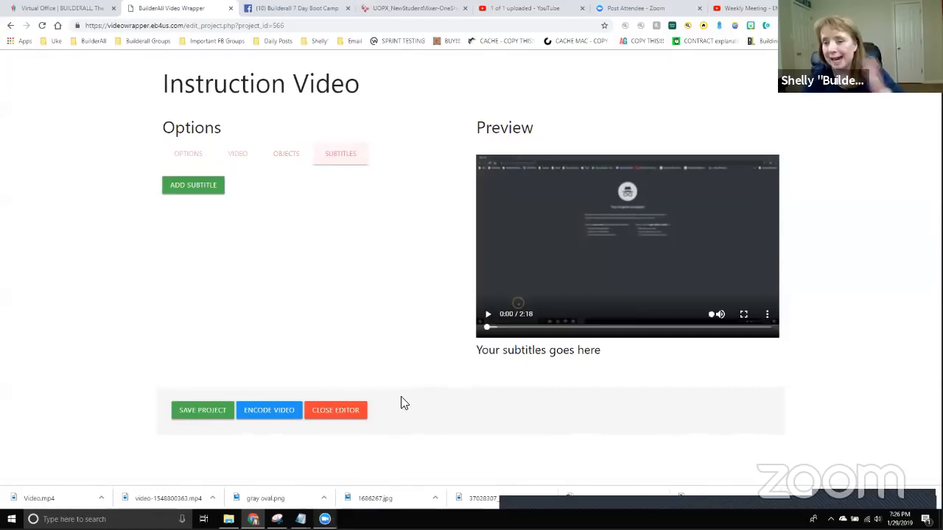
pyautogui.click(194, 191)
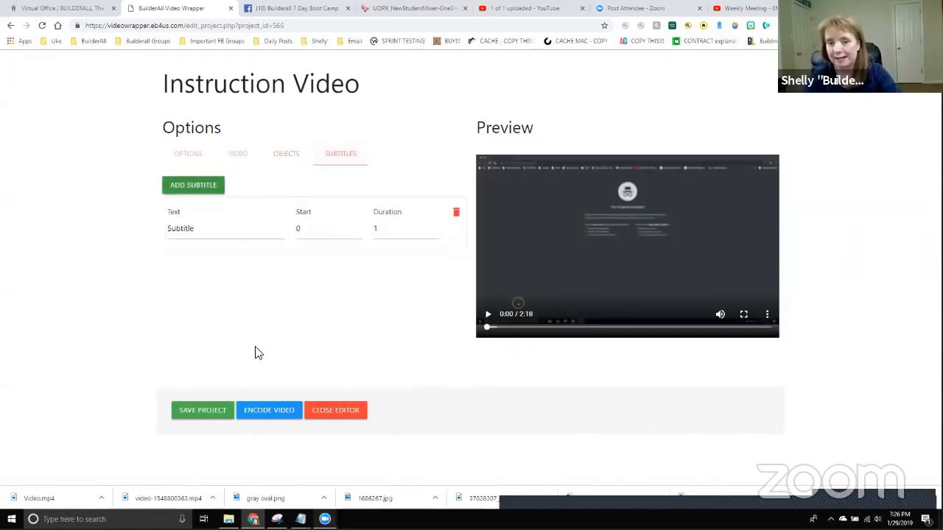
pyautogui.click(487, 316)
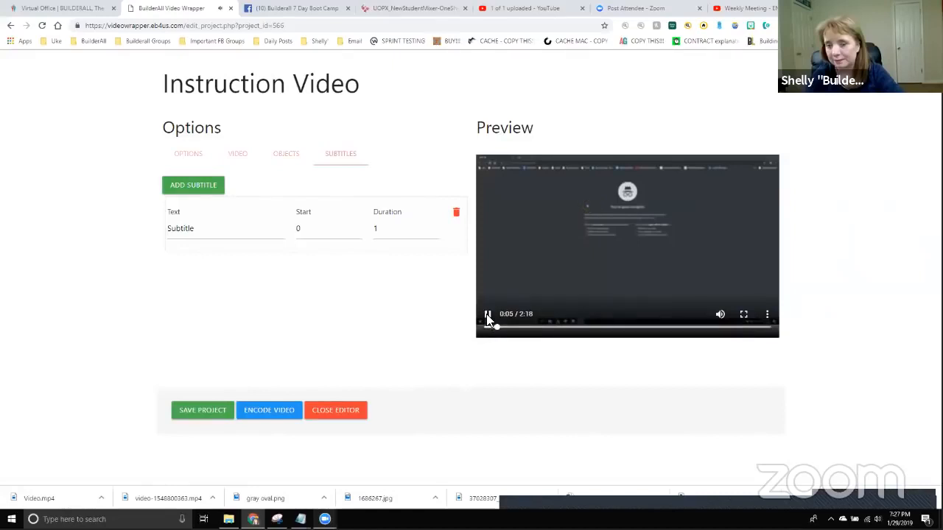
pyautogui.click(487, 317)
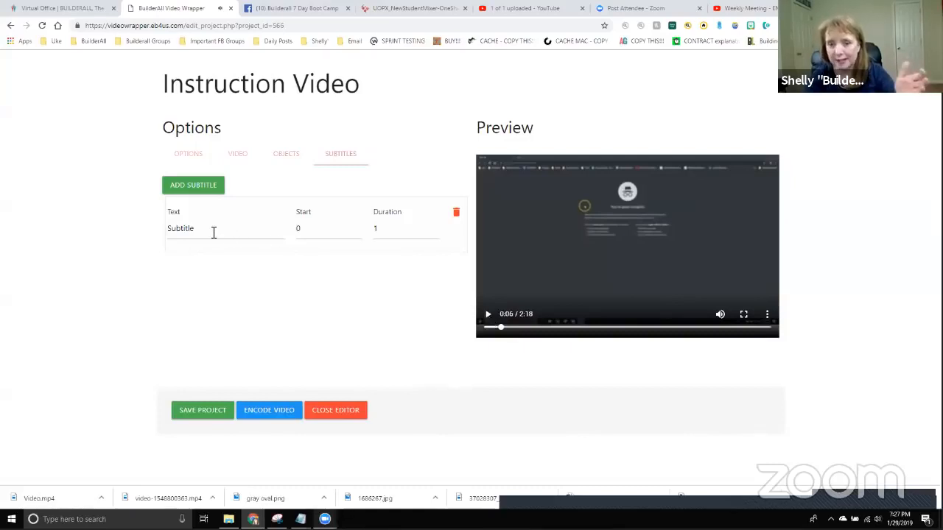
# Step: Replace the subtitle's placeholder text with "This is a test for signing up for the boot camp."
pyautogui.moveTo(213, 232); pyautogui.dragTo(2, 210)
pyautogui.write('This is a test for')
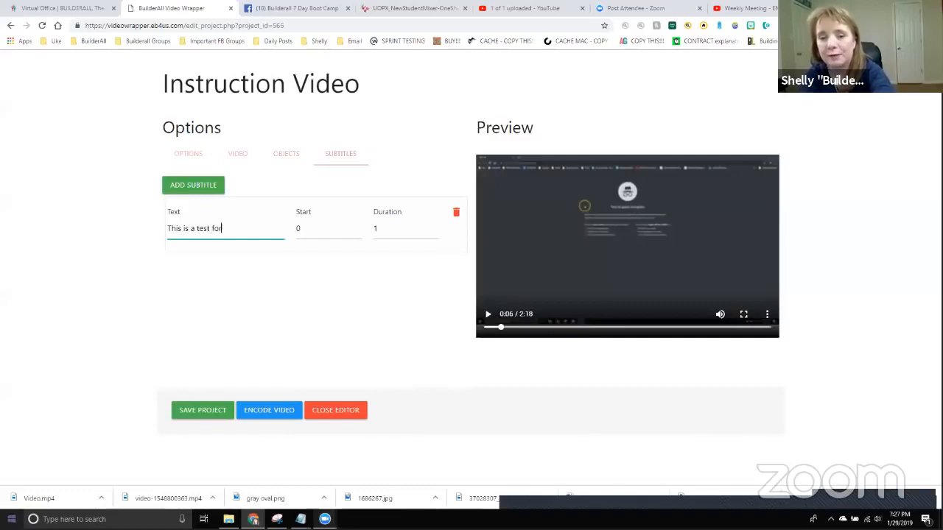
pyautogui.write(' signing up for the')
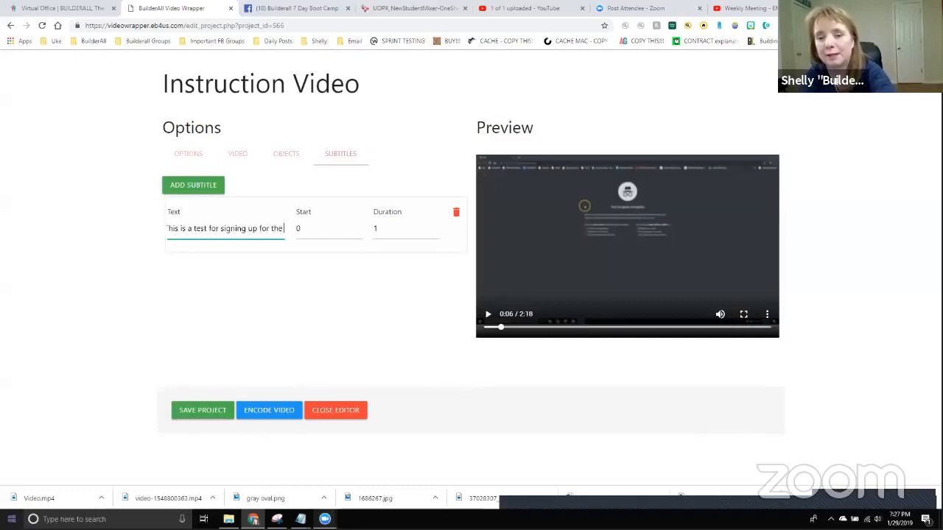
pyautogui.write(' boot camp.')
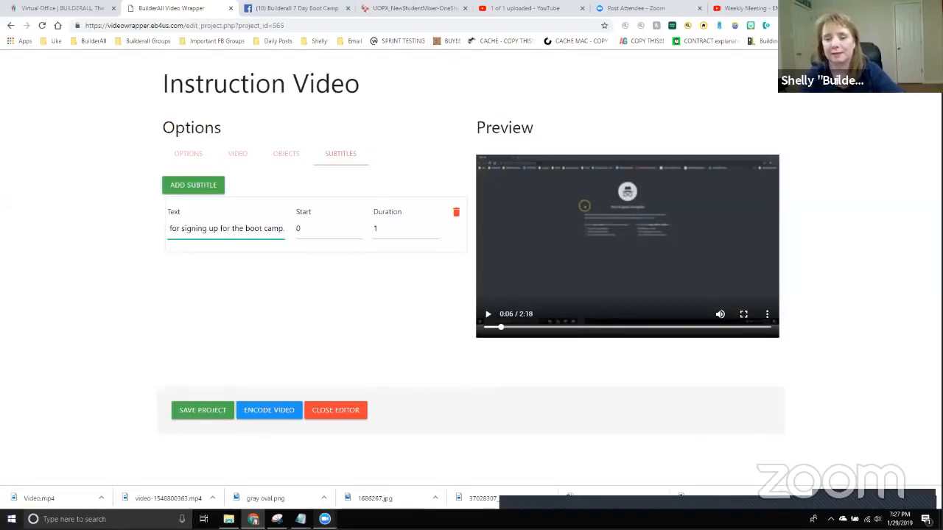
pyautogui.press('BackSpace')
pyautogui.press('BackSpace')
pyautogui.write('.')
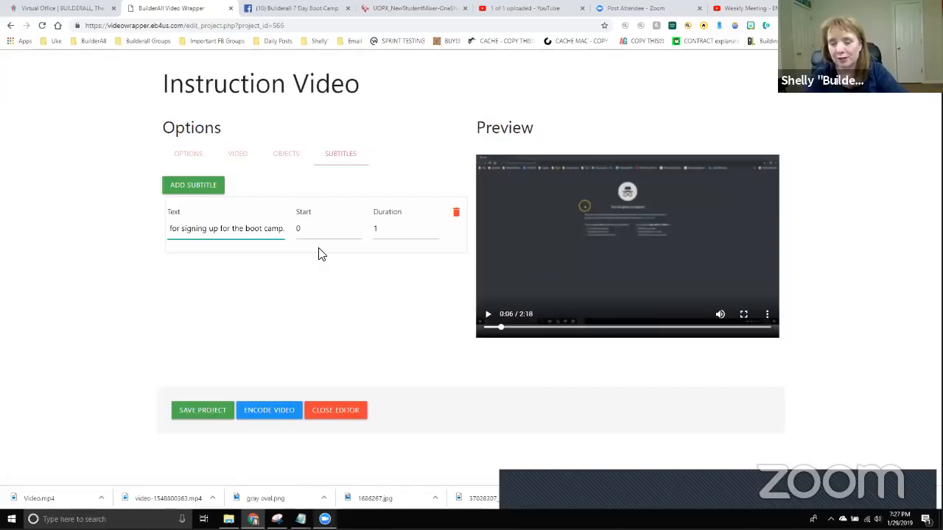
pyautogui.press('BackSpace')
pyautogui.press('BackSpace')
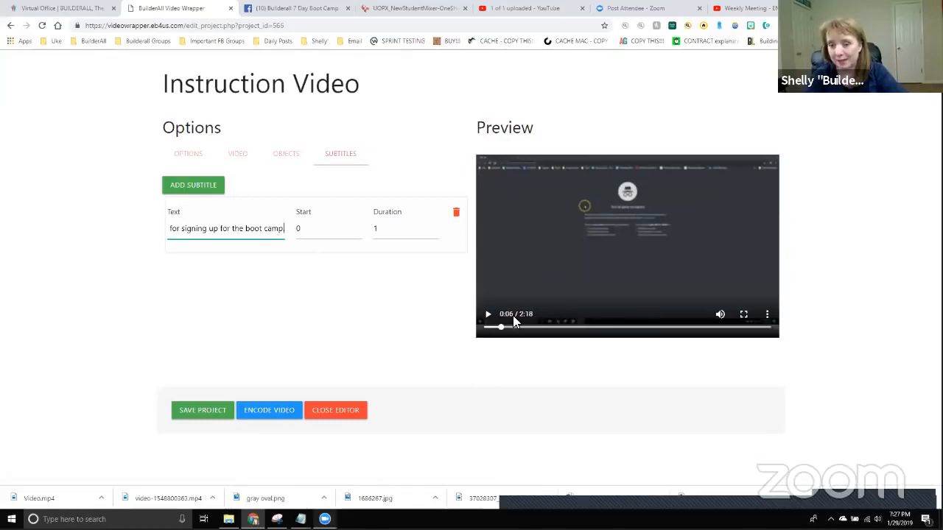
# Step: Set the boot camp subtitle's duration to 10 and apply it to the preview
pyautogui.click(408, 232)
pyautogui.write('0')
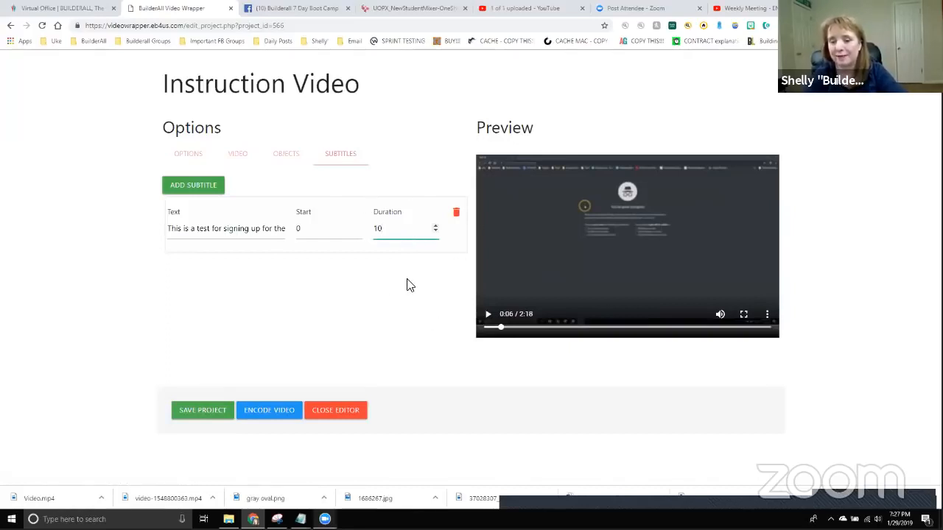
pyautogui.click(456, 295)
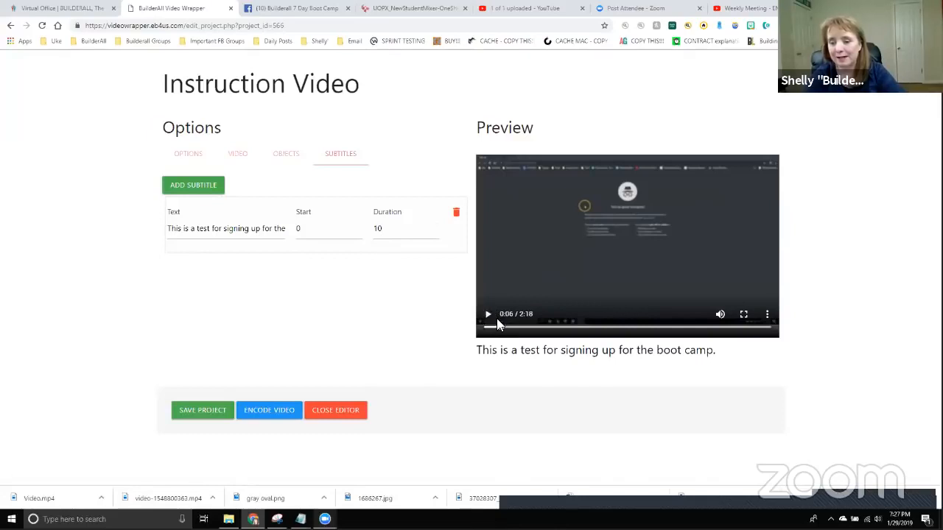
# Step: Replay the preview from the start and add a second subtitle reading "Go to builderallbootcamps.com"
pyautogui.moveTo(497, 326); pyautogui.dragTo(486, 327)
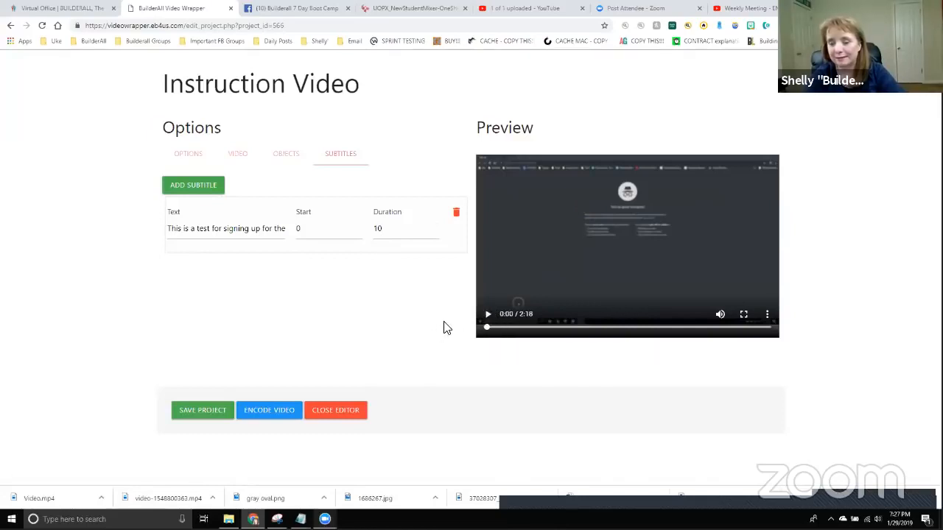
pyautogui.click(488, 315)
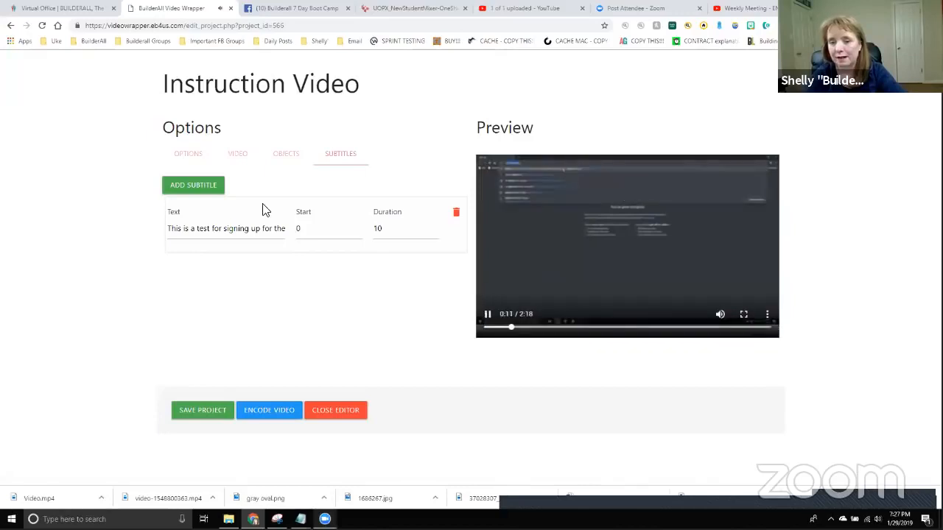
pyautogui.click(197, 187)
pyautogui.moveTo(209, 290); pyautogui.dragTo(126, 284)
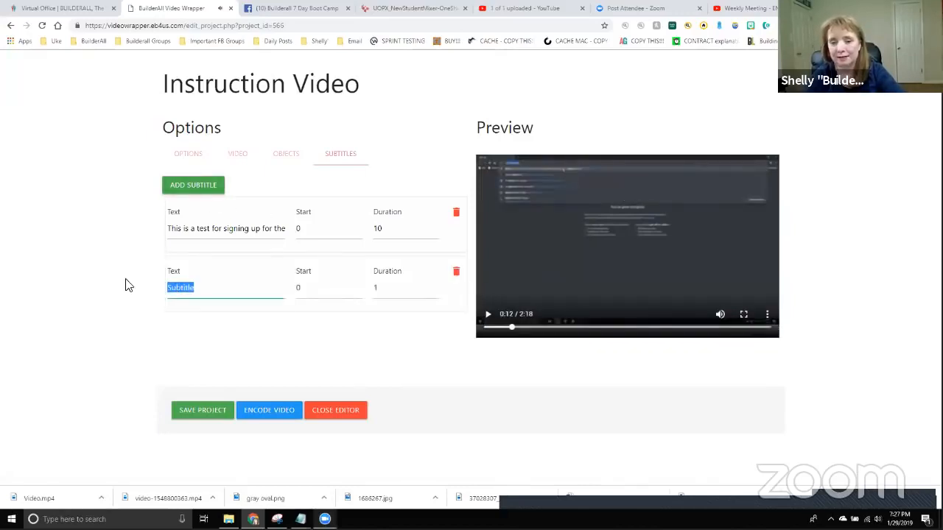
pyautogui.write('Go ')
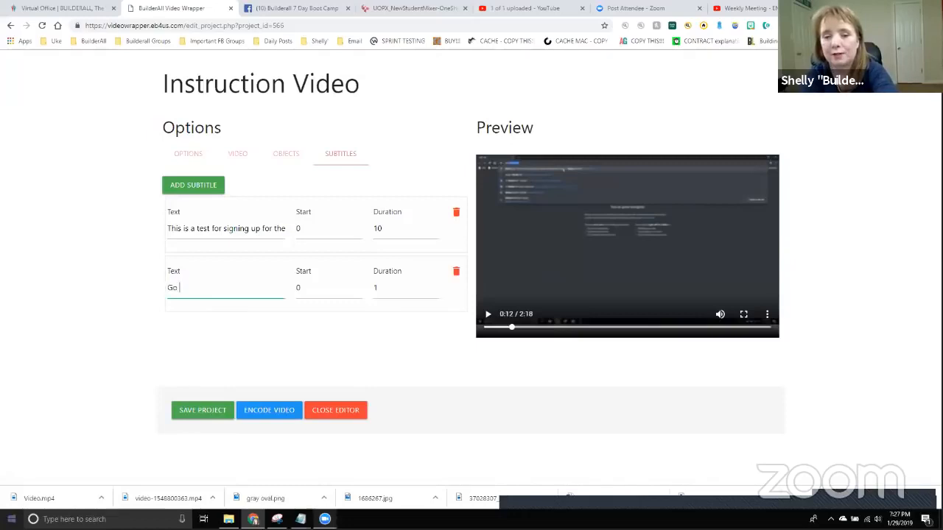
pyautogui.write('to builderallb')
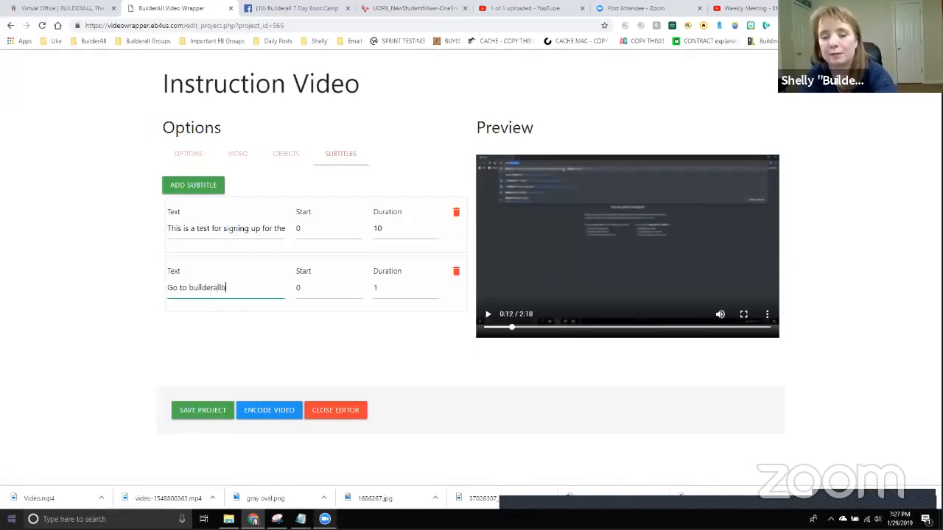
pyautogui.write('ootcamps.com')
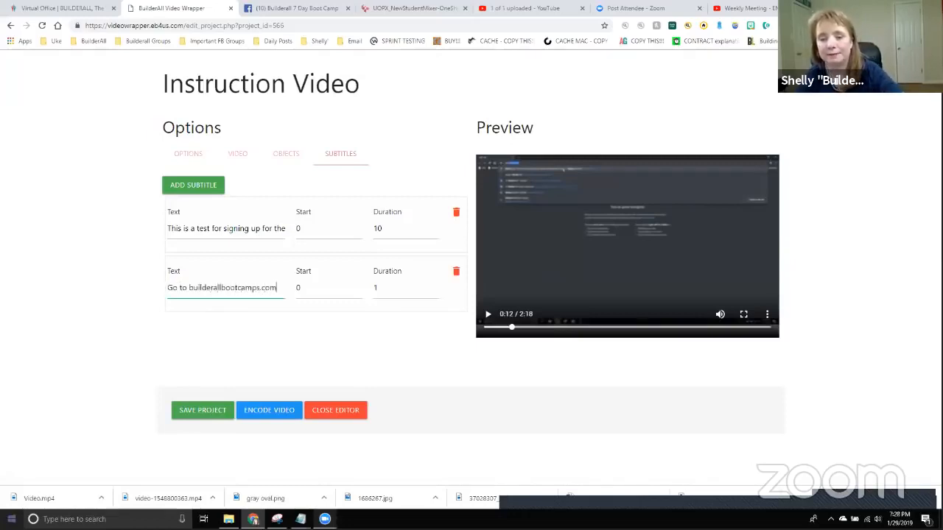
# Step: Set the second subtitle's start to 11 and its duration to 17, and apply it to the preview
pyautogui.click(310, 288)
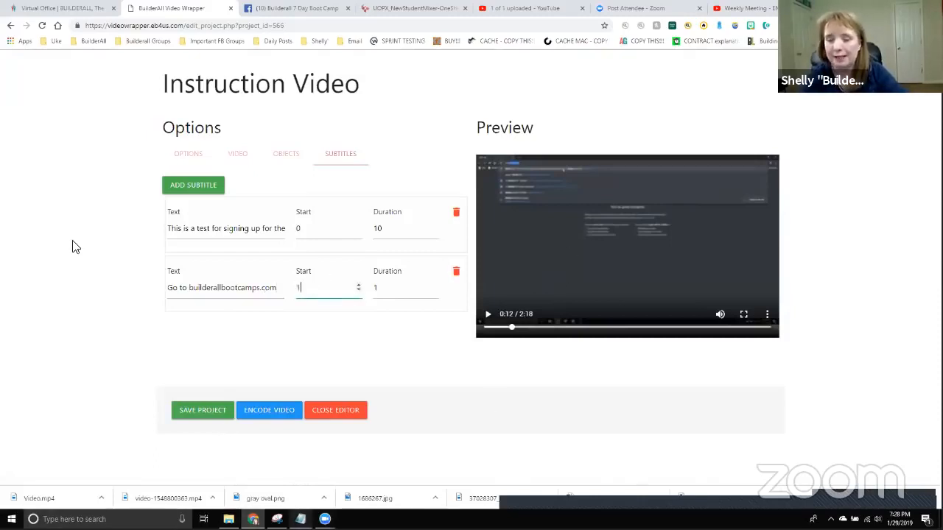
pyautogui.click(392, 287)
pyautogui.write('7')
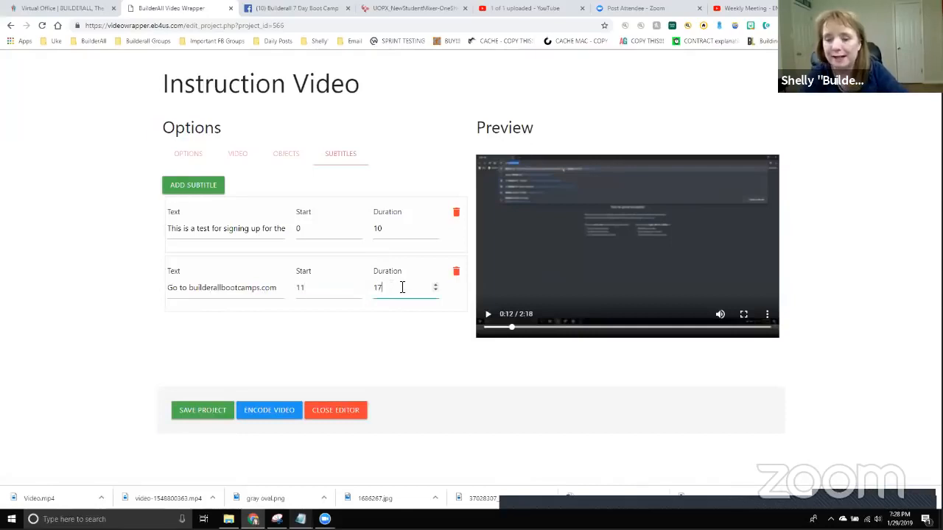
pyautogui.click(417, 337)
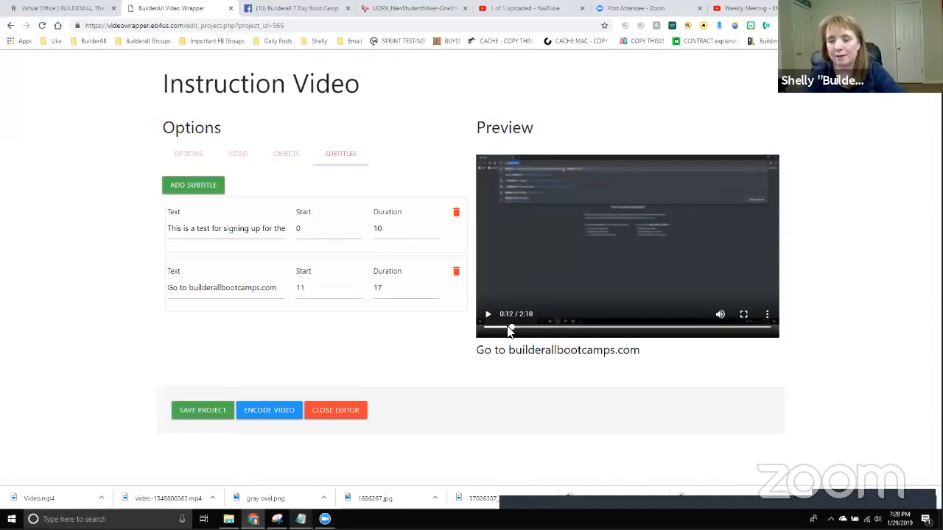
# Step: Play the preview from 0:10 through the end of the second subtitle and pause it
pyautogui.moveTo(513, 333); pyautogui.dragTo(508, 333)
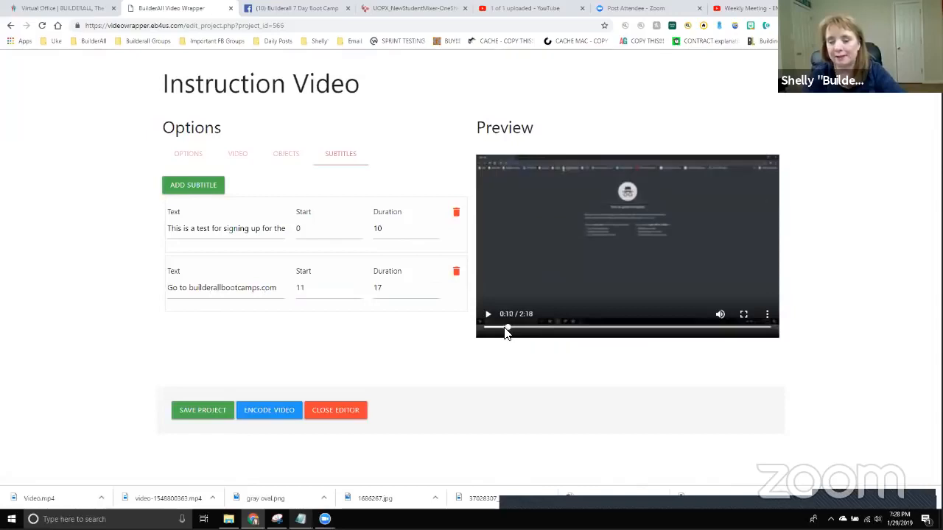
pyautogui.click(488, 316)
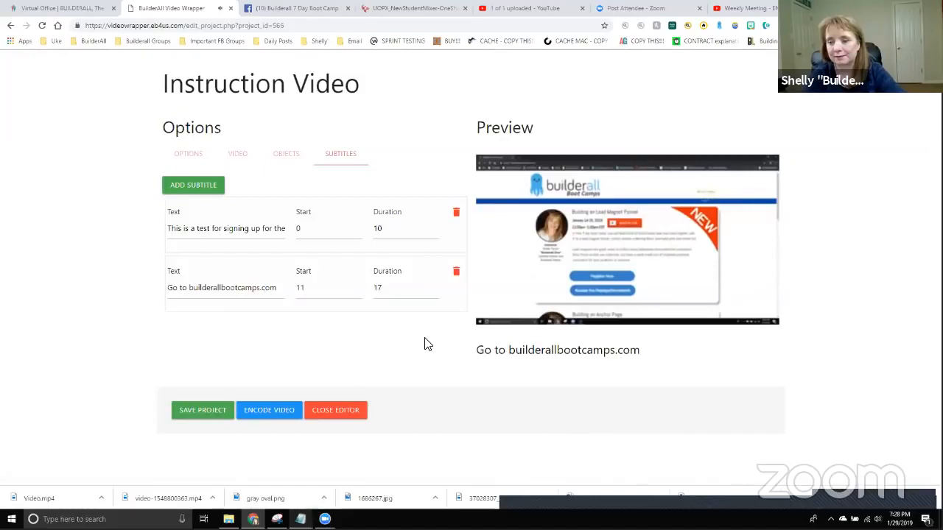
pyautogui.moveTo(479, 291)
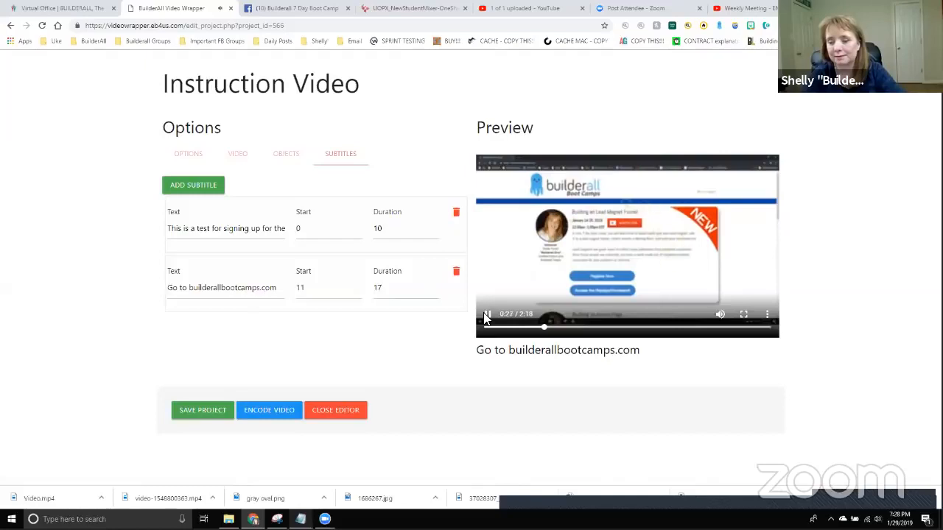
pyautogui.click(488, 314)
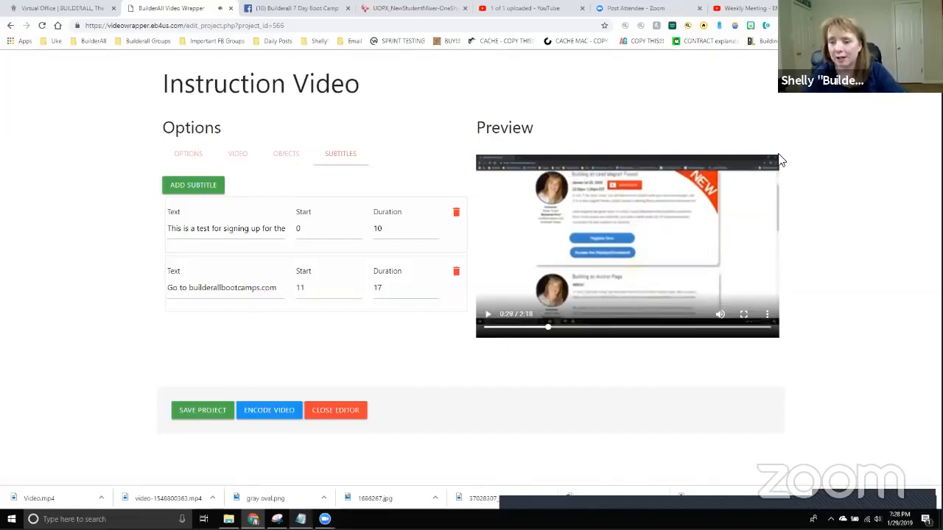
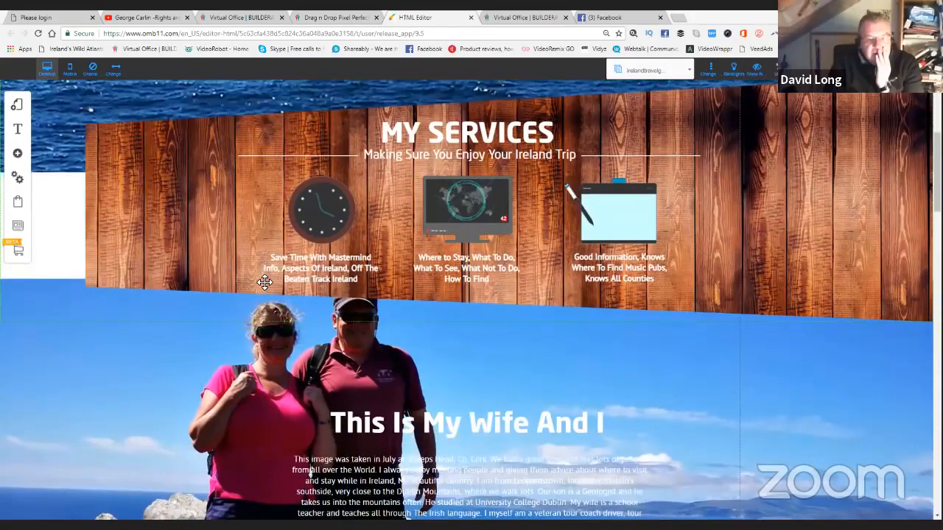
# Step: In the Builderall HTML Editor, review the Ireland travel page's services, about, image gallery and advice session sections
pyautogui.scroll(-3, 291, 254)
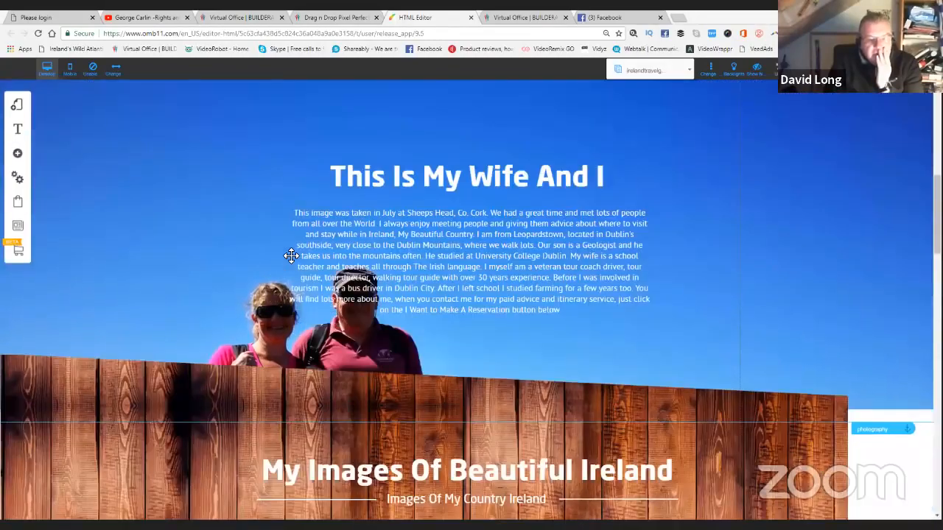
pyautogui.scroll(2, 291, 256)
pyautogui.scroll(1, 291, 255)
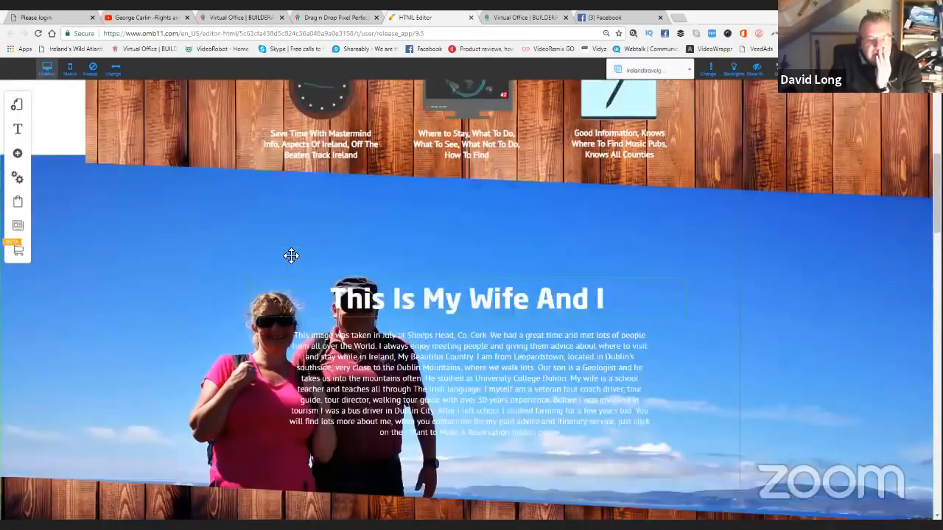
pyautogui.scroll(-7, 291, 256)
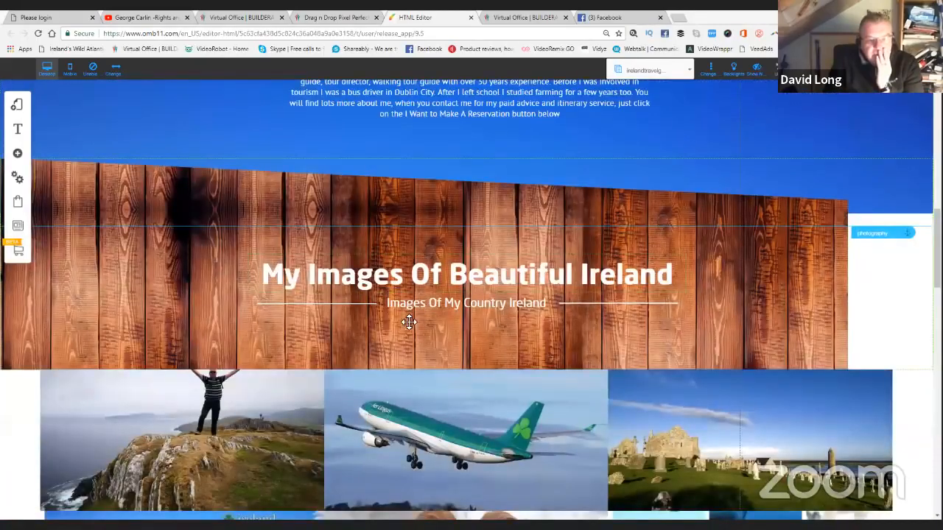
pyautogui.scroll(-1, 433, 254)
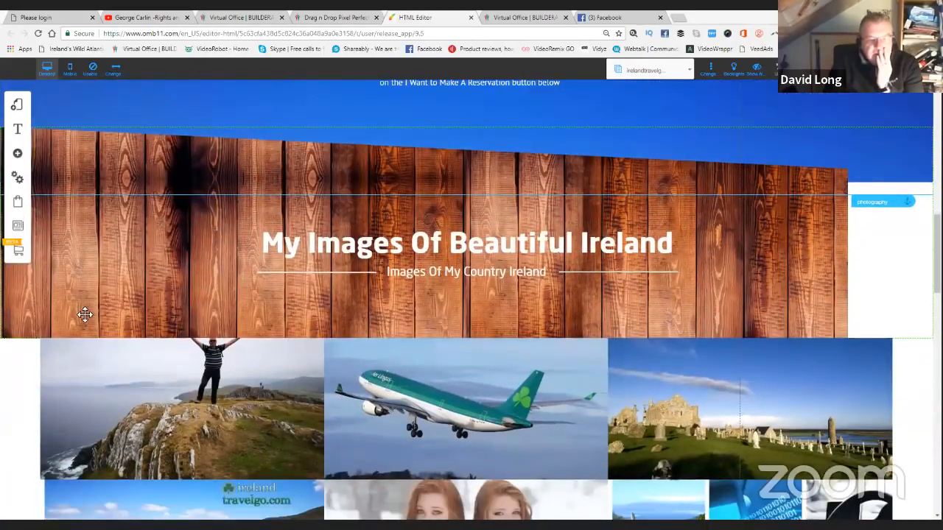
pyautogui.scroll(-3, 58, 323)
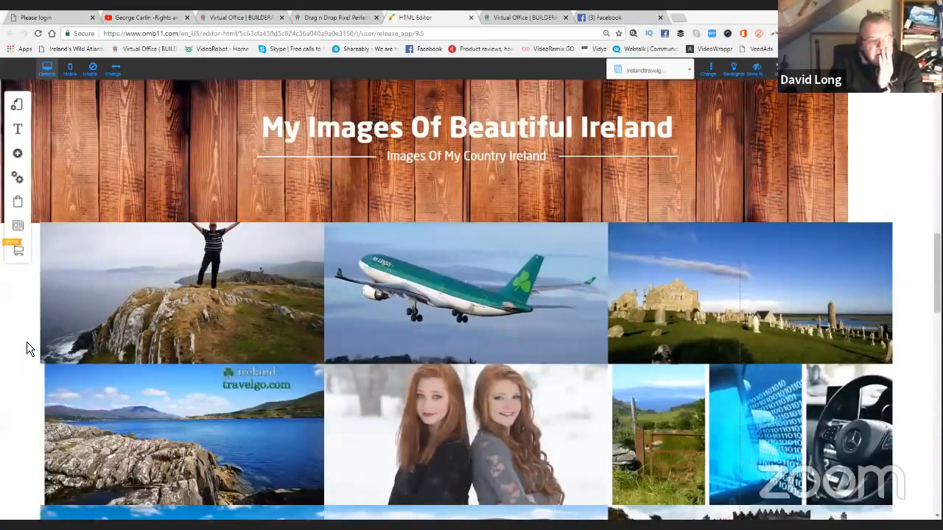
pyautogui.scroll(-3, 25, 342)
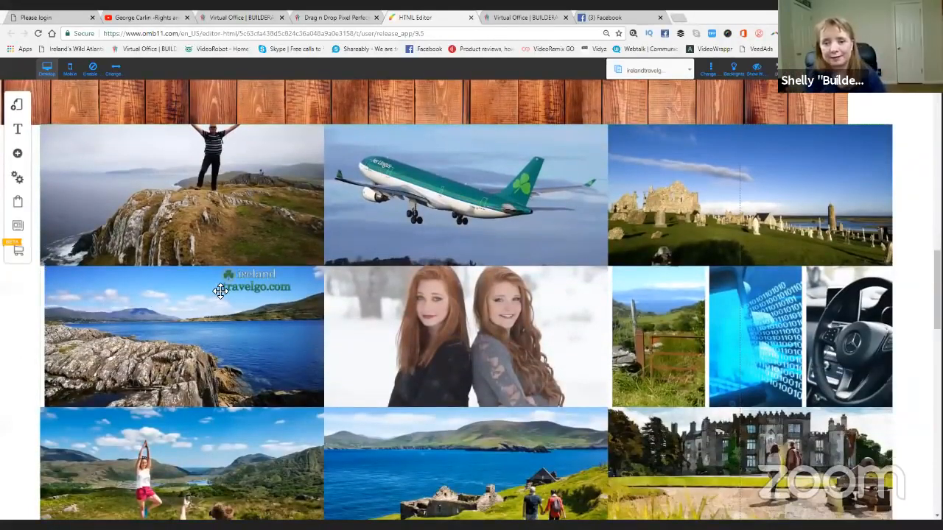
pyautogui.scroll(-1, 222, 291)
pyautogui.scroll(-7, 222, 291)
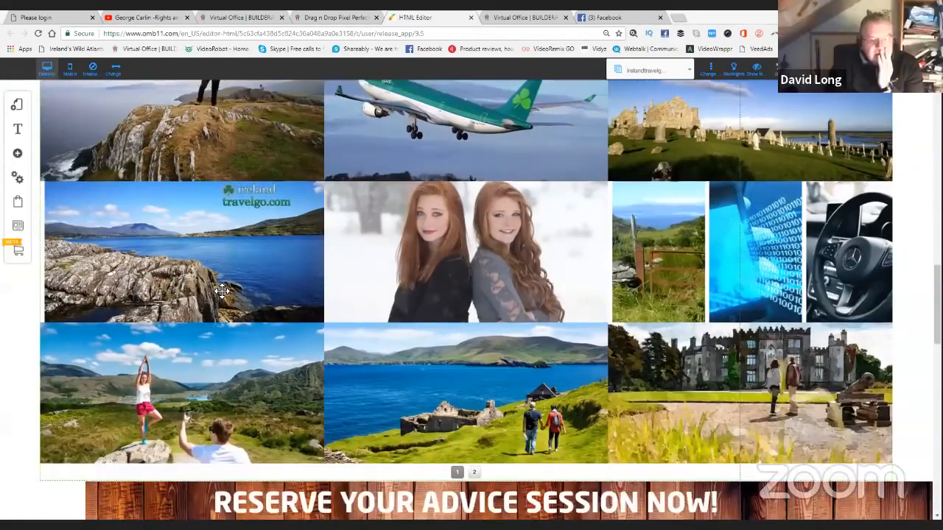
pyautogui.scroll(-4, 221, 291)
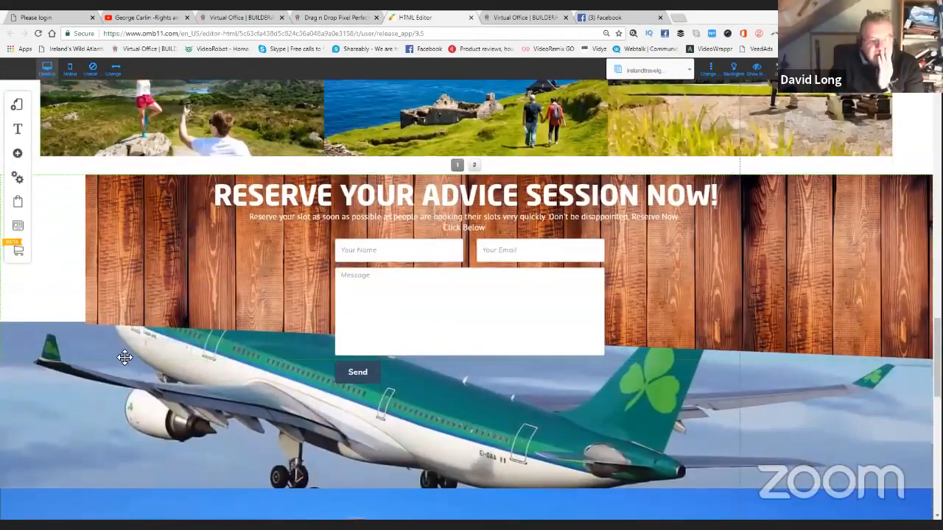
pyautogui.scroll(-2, 129, 353)
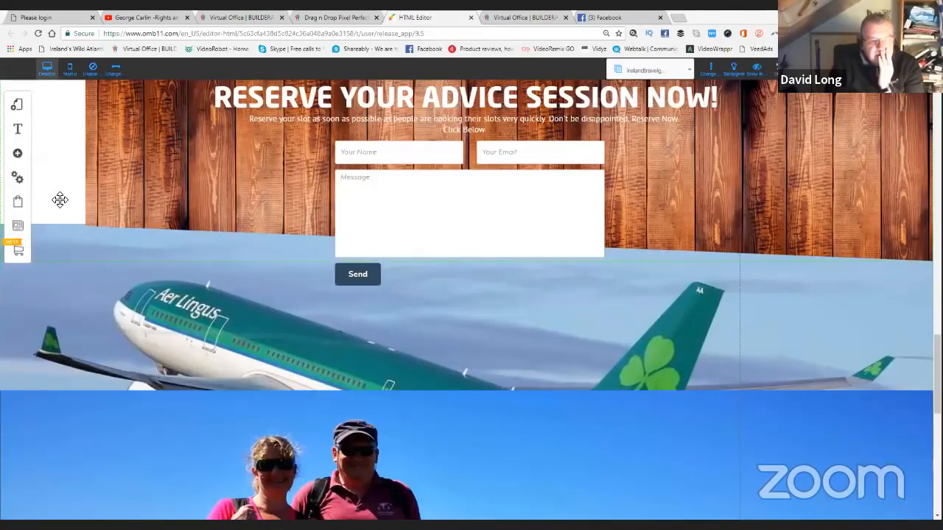
pyautogui.scroll(1, 100, 206)
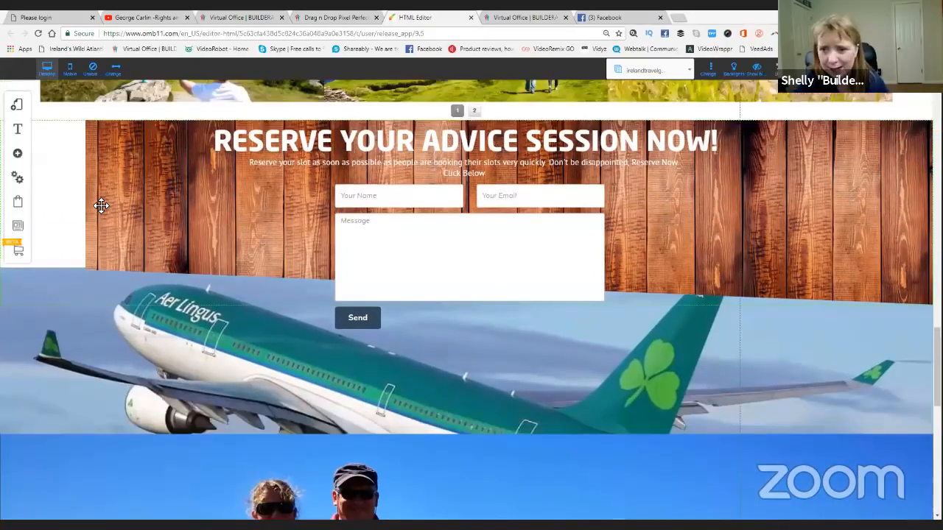
pyautogui.scroll(1, 116, 212)
pyautogui.scroll(2, 135, 223)
pyautogui.scroll(-1, 137, 267)
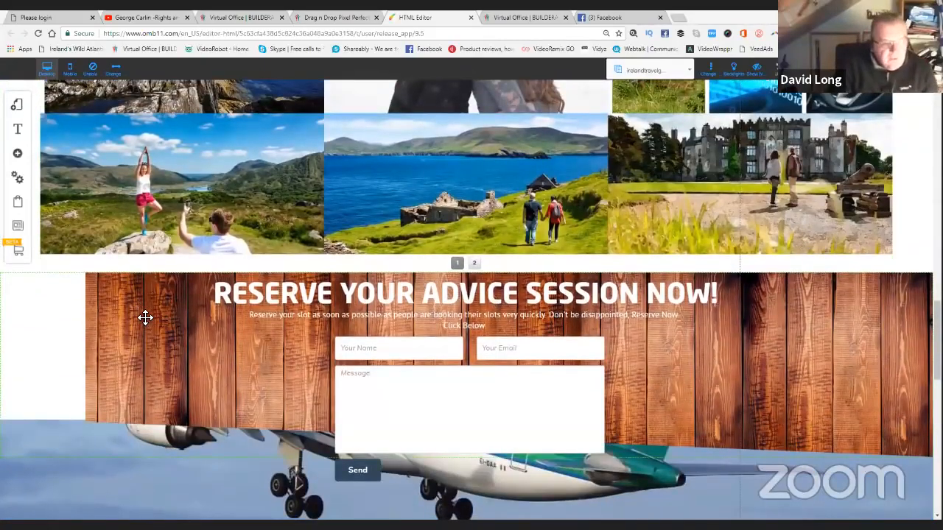
# Step: Nudge the "Reserve Your Advice Session Now!" banner slightly downward, then open and close its settings
pyautogui.moveTo(168, 317)
pyautogui.mouseDown()
pyautogui.moveTo(168, 299)
pyautogui.moveTo(173, 320)
pyautogui.mouseUp()
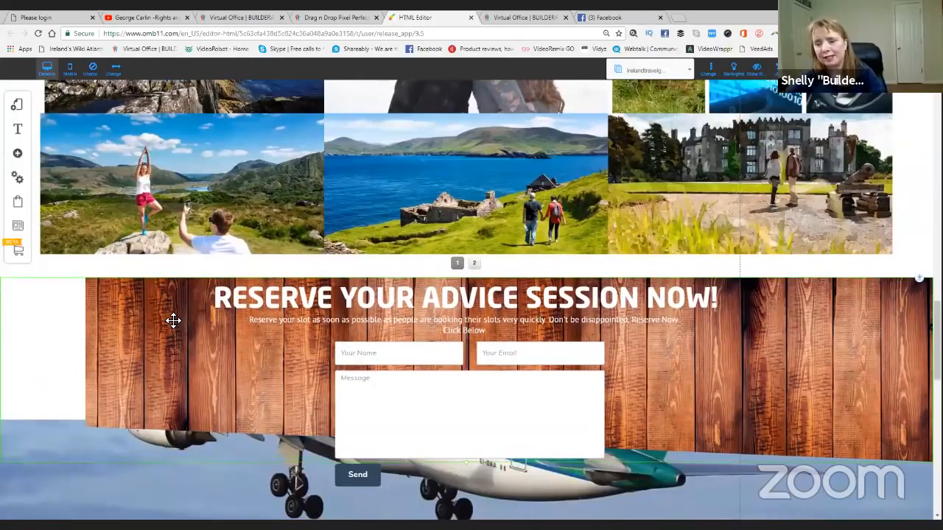
pyautogui.doubleClick(162, 322)
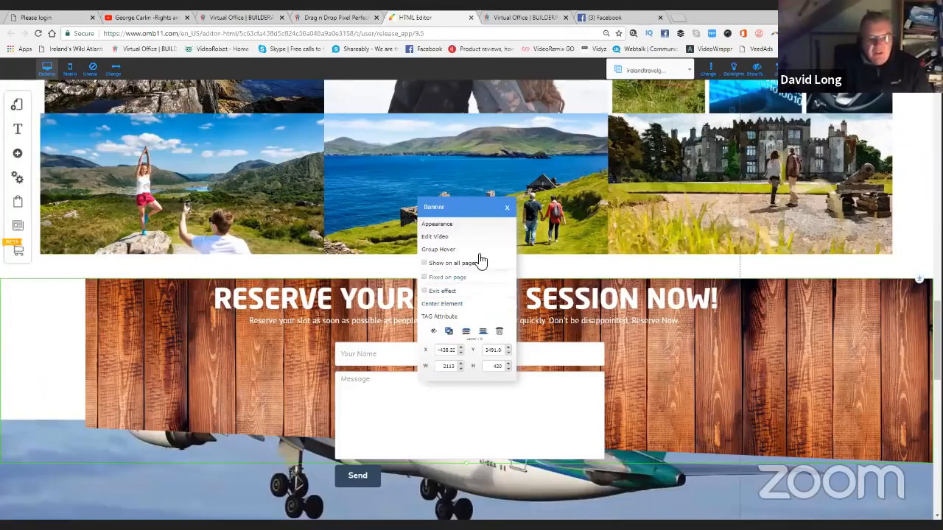
pyautogui.click(510, 213)
pyautogui.scroll(-2, 262, 295)
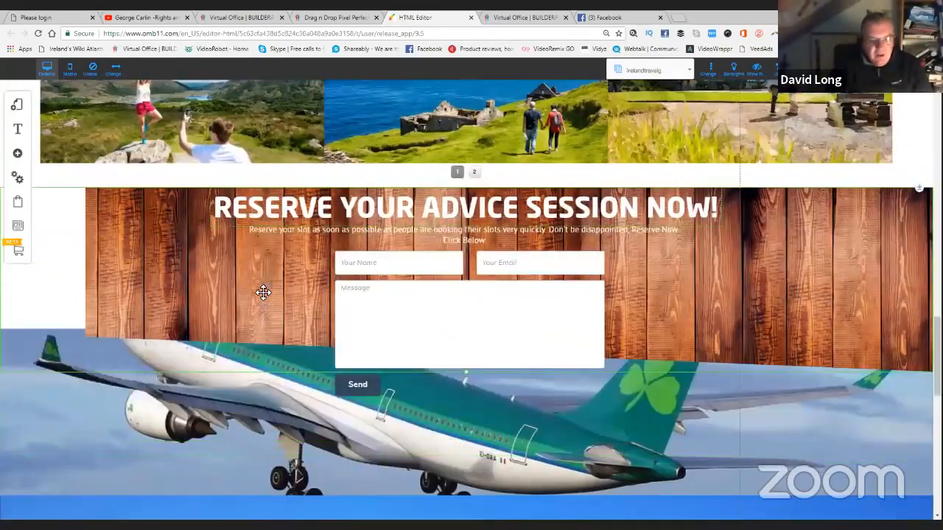
# Step: Move the wooden Contact Us section further down the page to reveal more of the couple's photo above it
pyautogui.scroll(-10, 263, 292)
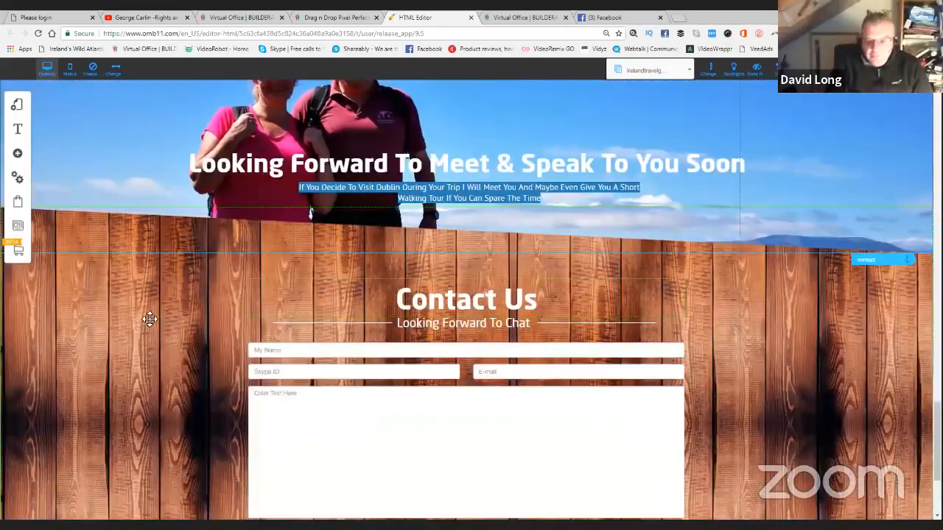
pyautogui.scroll(-3, 143, 343)
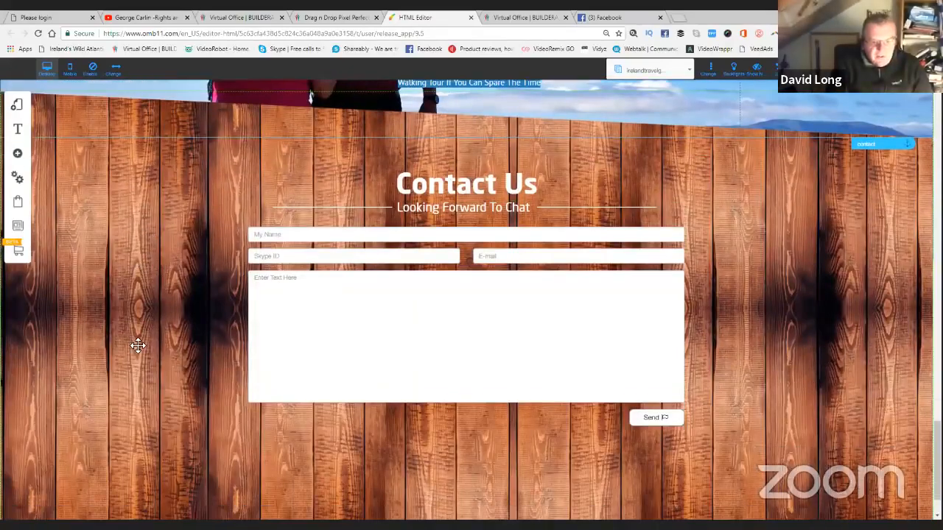
pyautogui.scroll(-2, 138, 346)
pyautogui.scroll(-1, 163, 258)
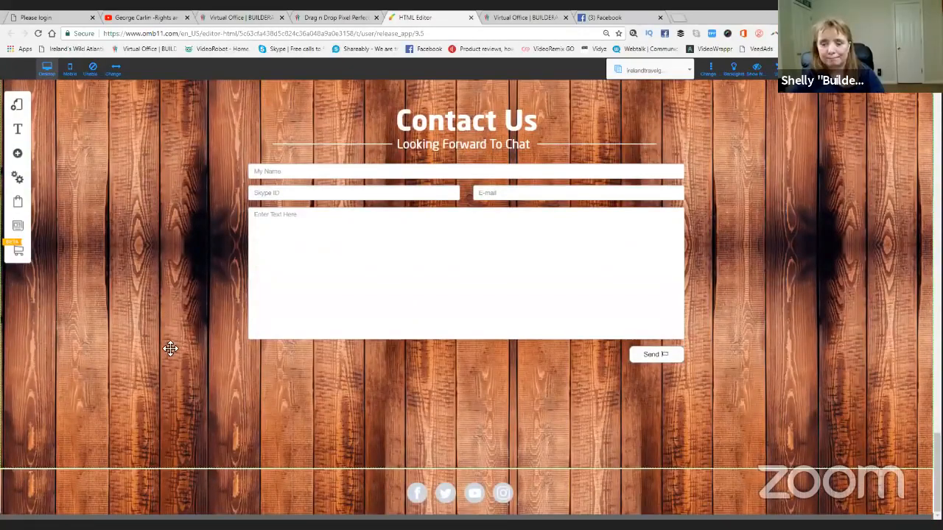
pyautogui.scroll(2, 170, 348)
pyautogui.scroll(-1, 172, 412)
pyautogui.scroll(2, 185, 354)
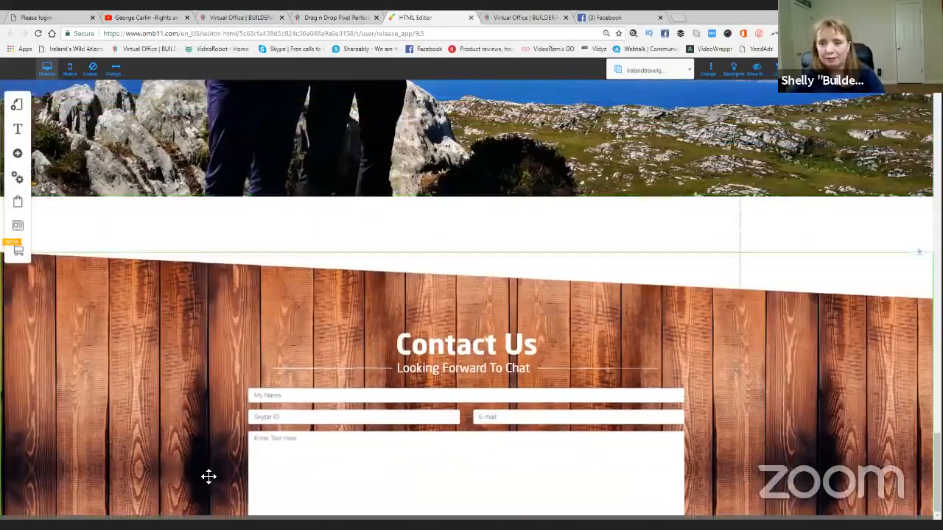
pyautogui.scroll(1, 232, 385)
pyautogui.scroll(-2, 204, 307)
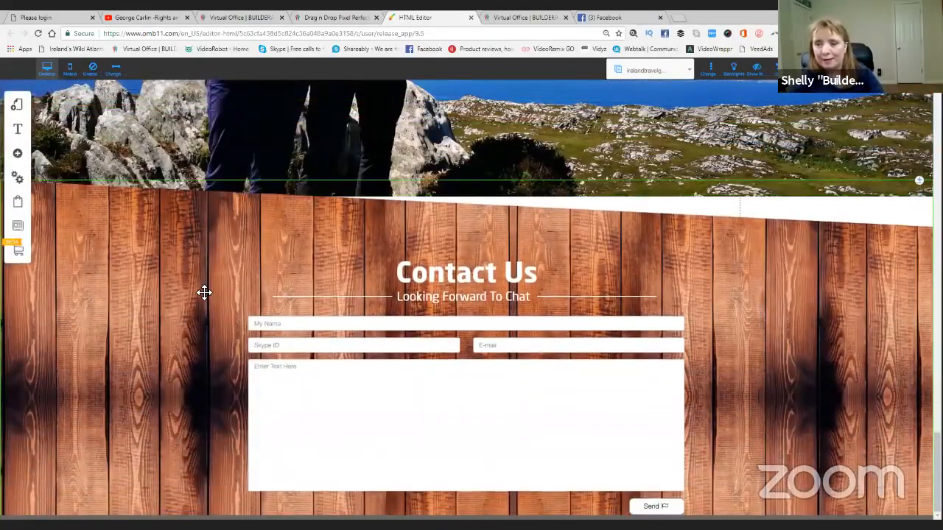
pyautogui.scroll(-1, 202, 282)
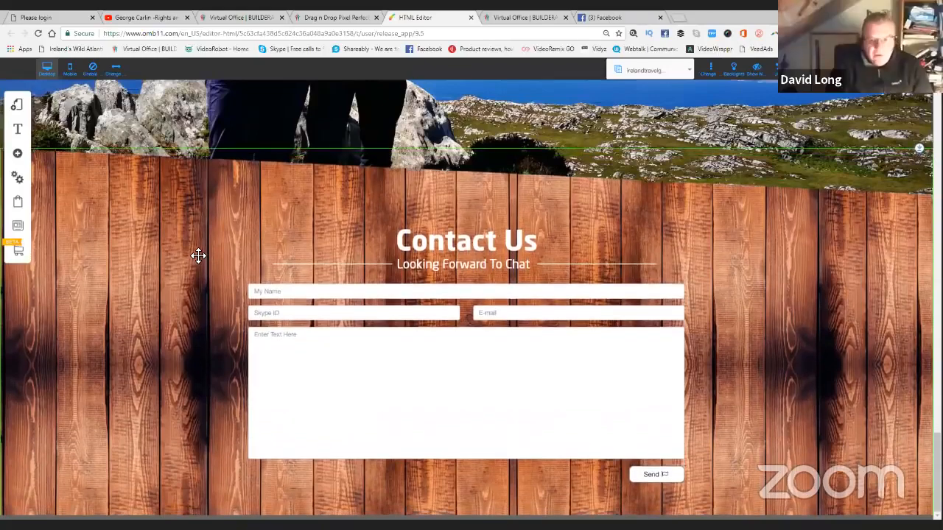
pyautogui.scroll(2, 221, 293)
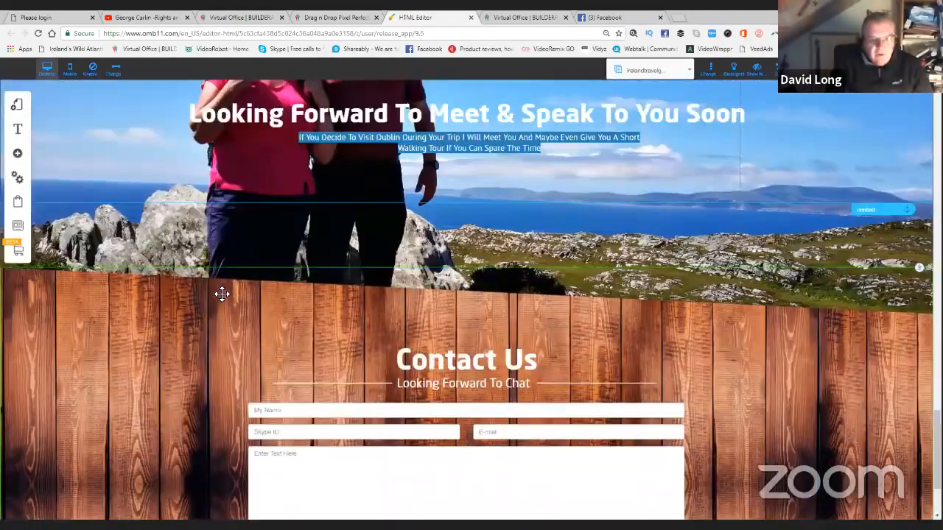
# Step: Review the sections from Contact Us back up through the advice session form and image gallery to My Services
pyautogui.scroll(4, 221, 294)
pyautogui.scroll(-2, 208, 295)
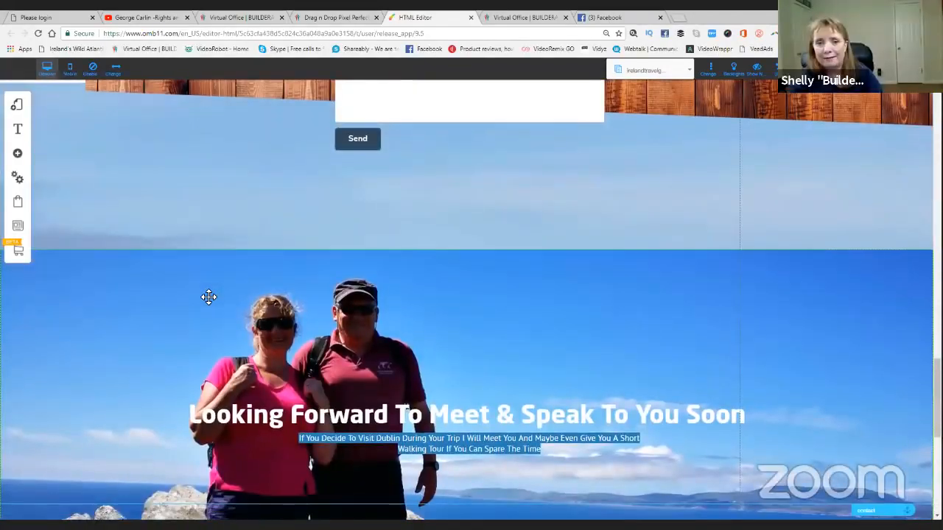
pyautogui.scroll(4, 94, 282)
pyautogui.scroll(1, 59, 299)
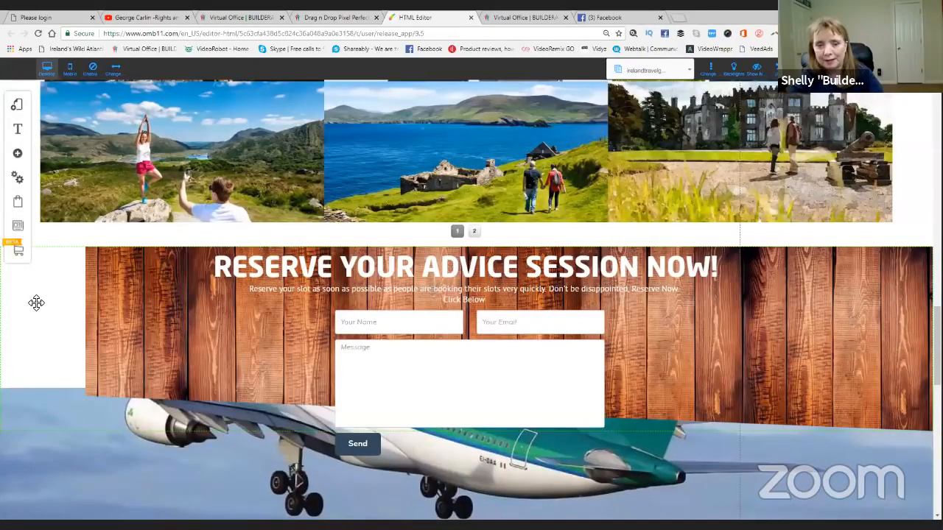
pyautogui.scroll(6, 36, 303)
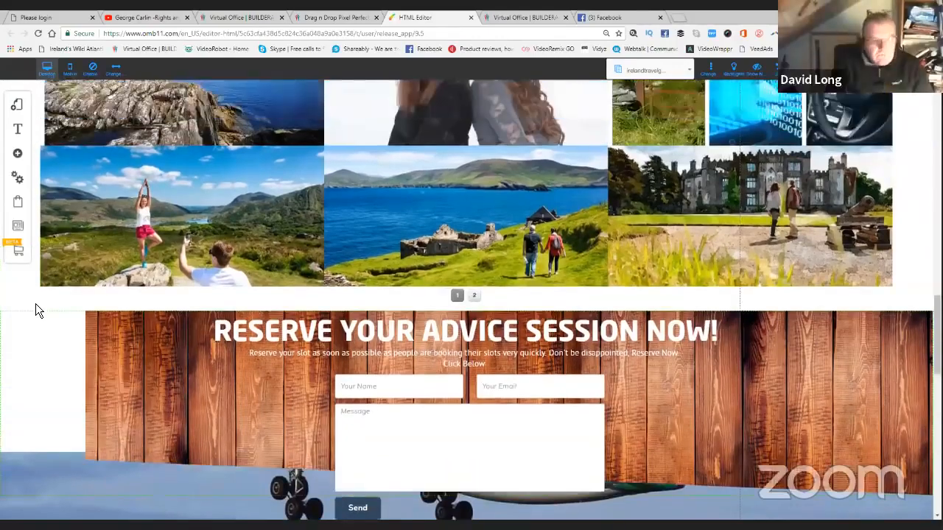
pyautogui.scroll(10, 60, 302)
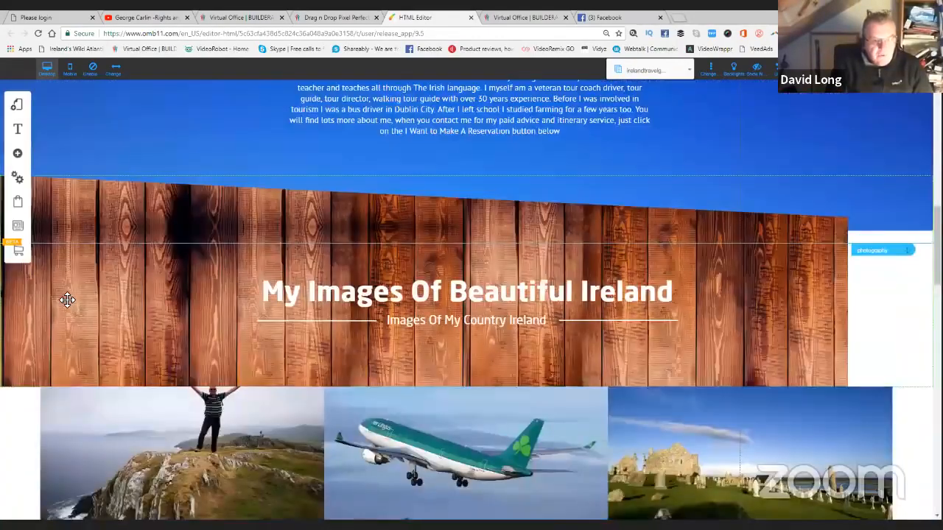
pyautogui.scroll(1, 29, 331)
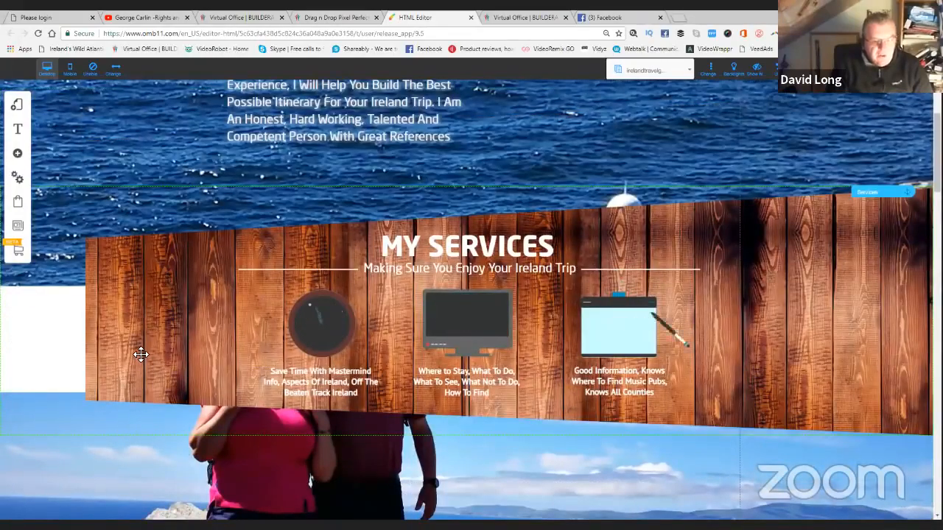
pyautogui.scroll(-3, 147, 347)
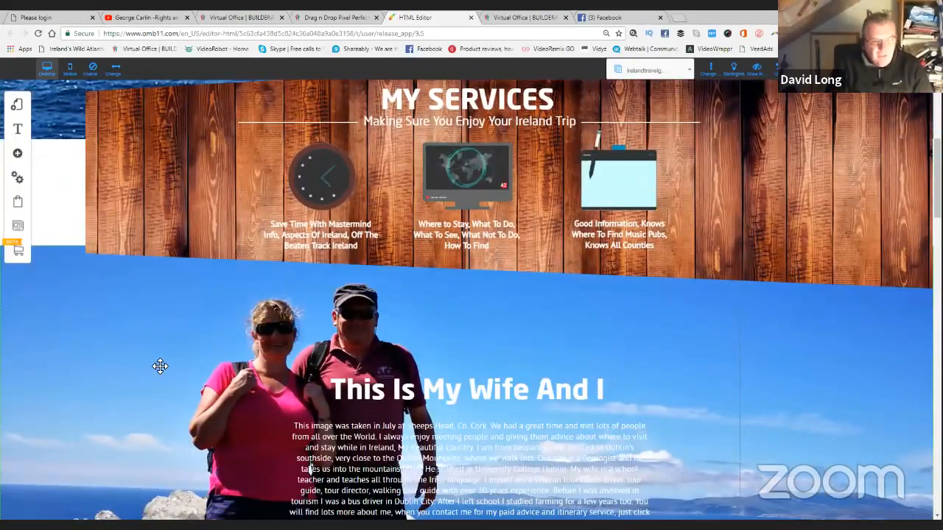
# Step: Compare the header and lighthouse welcome area with the My Services and "This Is My Wife And I" sections
pyautogui.scroll(6, 158, 366)
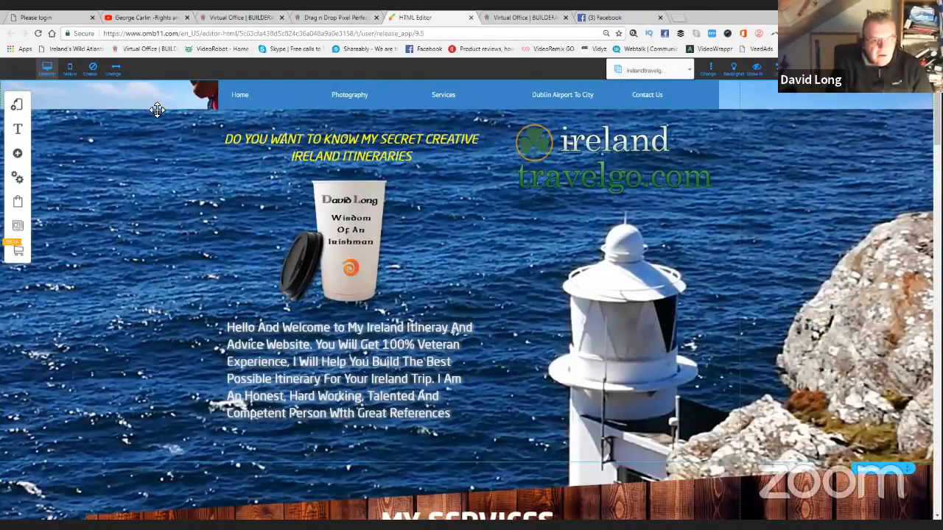
pyautogui.scroll(-4, 159, 112)
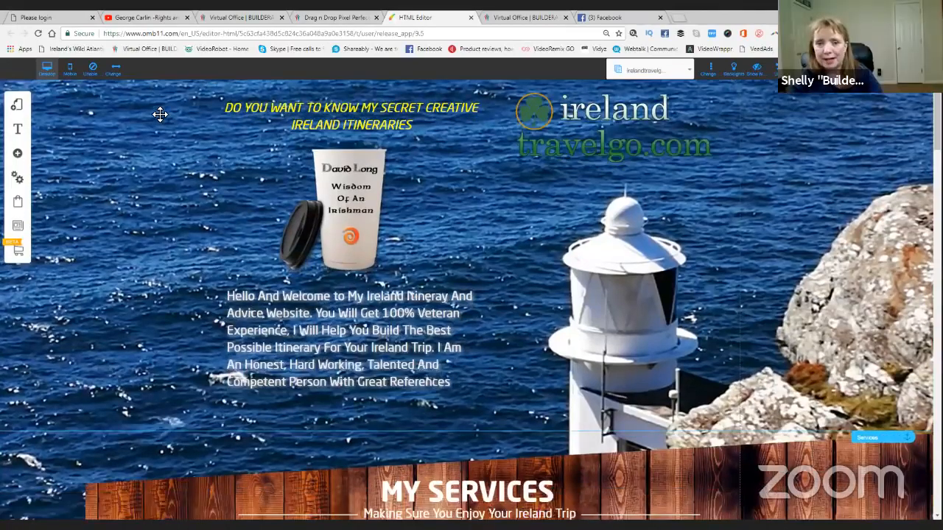
pyautogui.scroll(-1, 160, 114)
pyautogui.scroll(4, 160, 114)
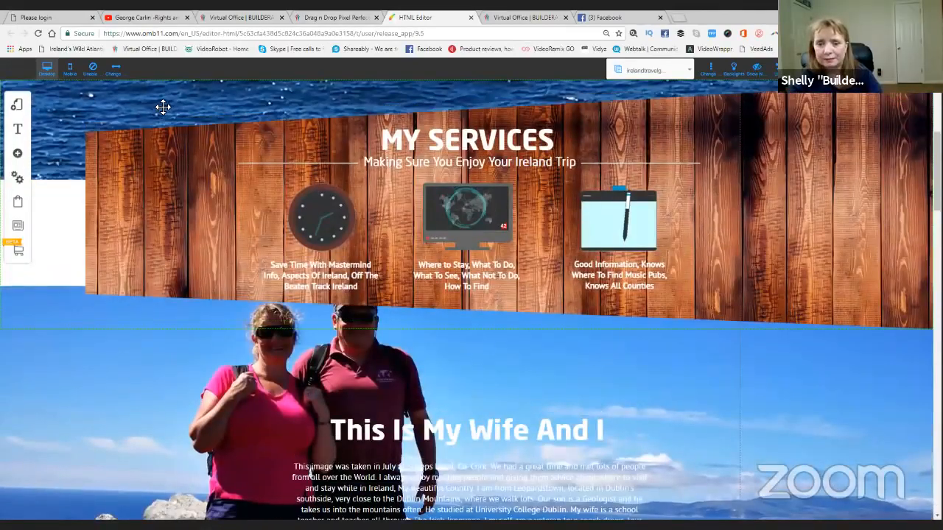
pyautogui.scroll(-6, 128, 324)
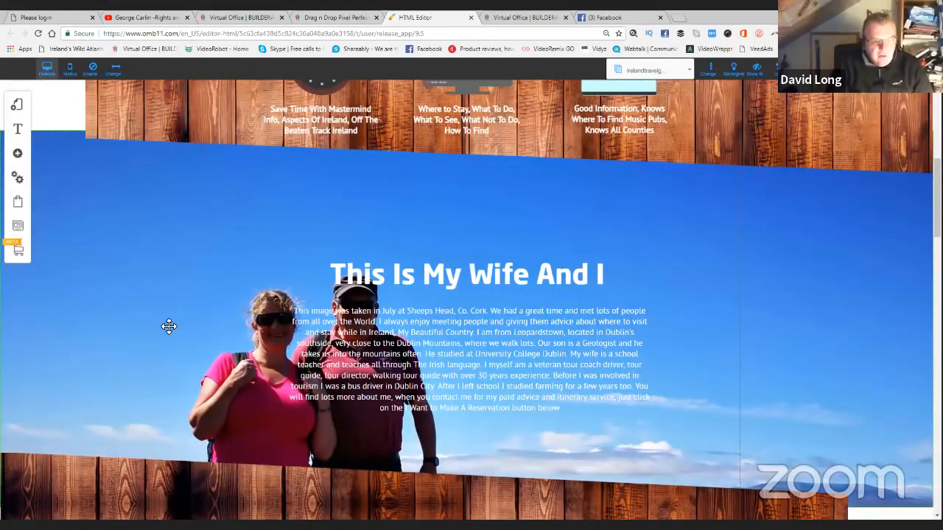
pyautogui.scroll(8, 169, 326)
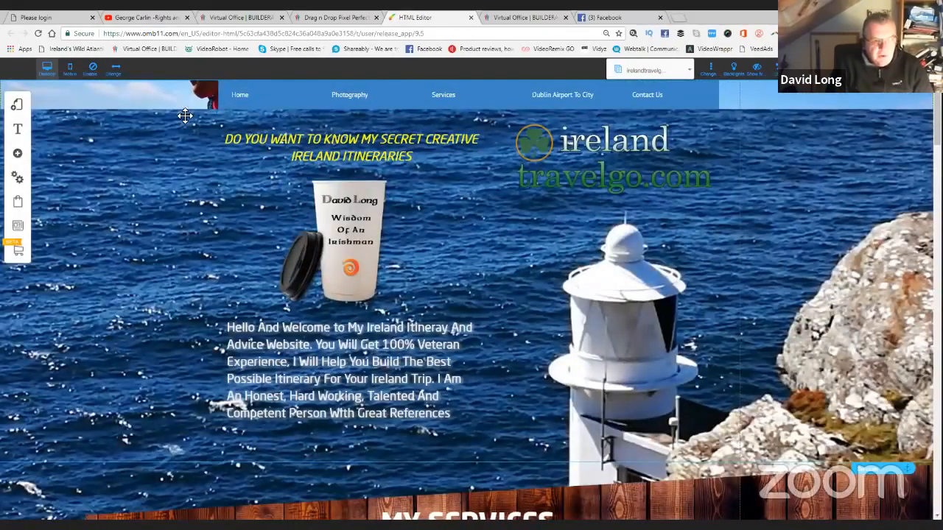
pyautogui.scroll(-8, 152, 330)
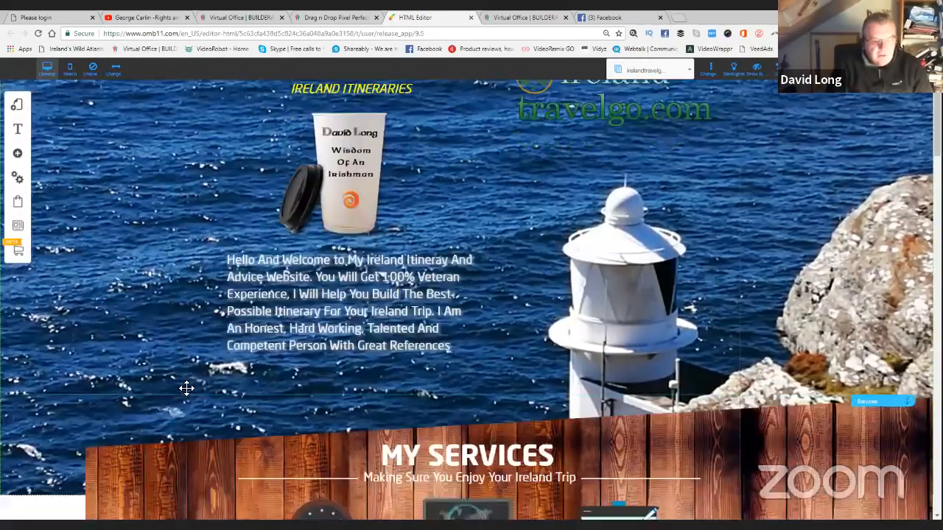
pyautogui.scroll(8, 186, 389)
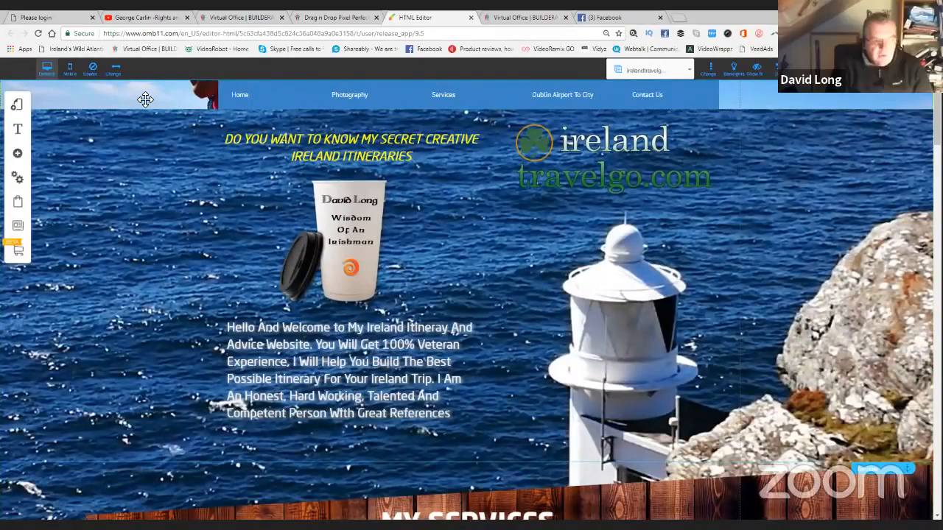
# Step: Try to change the layer of the photo banner behind the header menu and delete the banner
pyautogui.moveTo(151, 107); pyautogui.dragTo(157, 205)
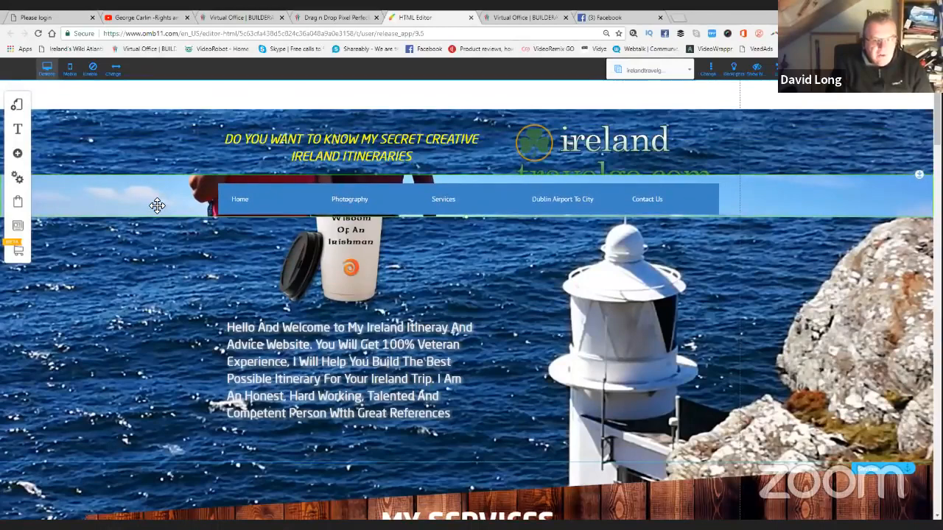
pyautogui.moveTo(157, 205); pyautogui.dragTo(165, 110)
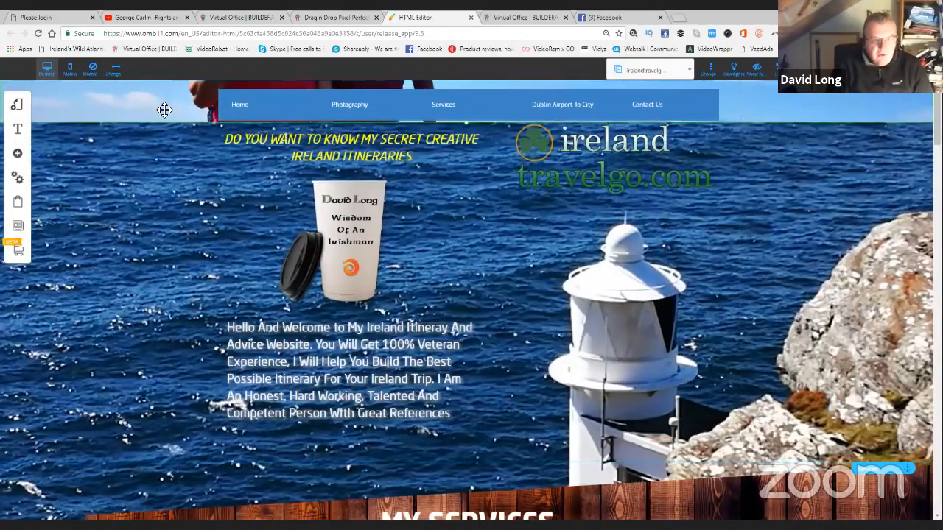
pyautogui.doubleClick(113, 95)
pyautogui.click(467, 334)
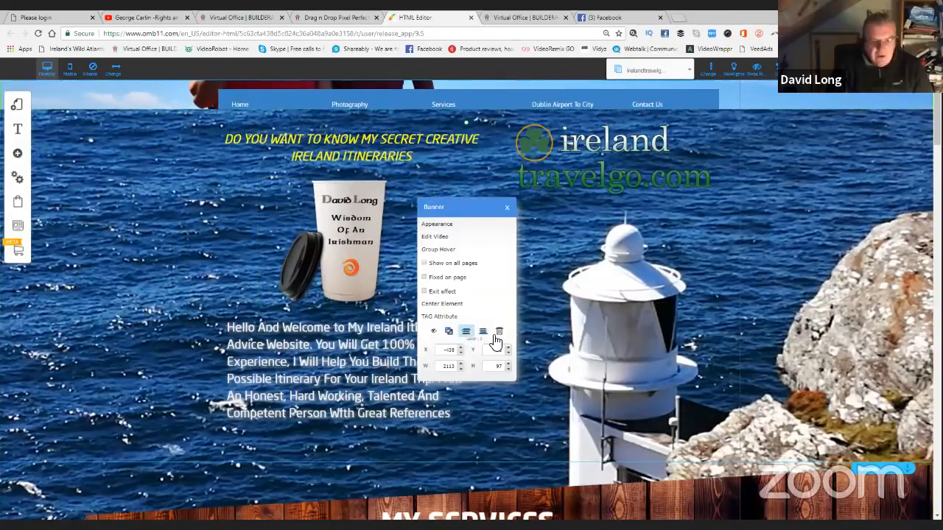
pyautogui.click(497, 333)
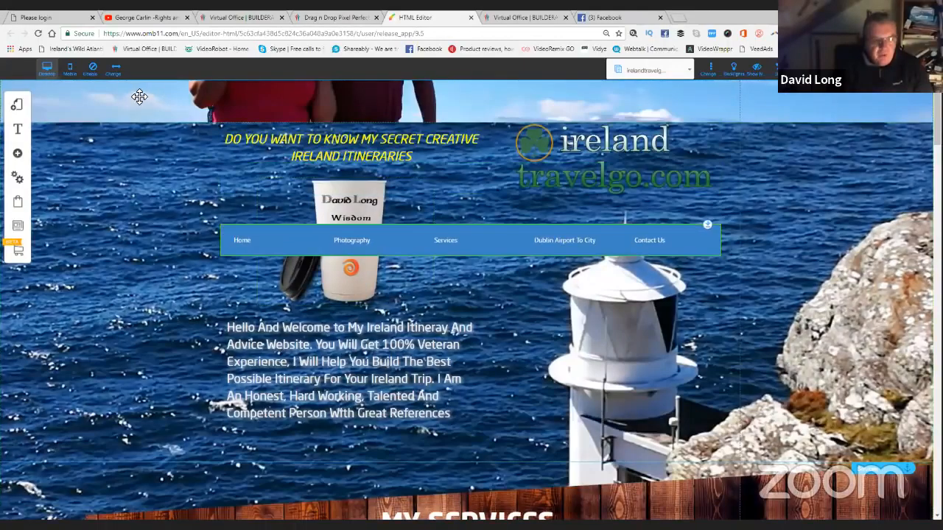
# Step: Separate the header's photo banner from the navigation menu, return the menu to the page top and delete the banner
pyautogui.moveTo(162, 101); pyautogui.dragTo(144, 160)
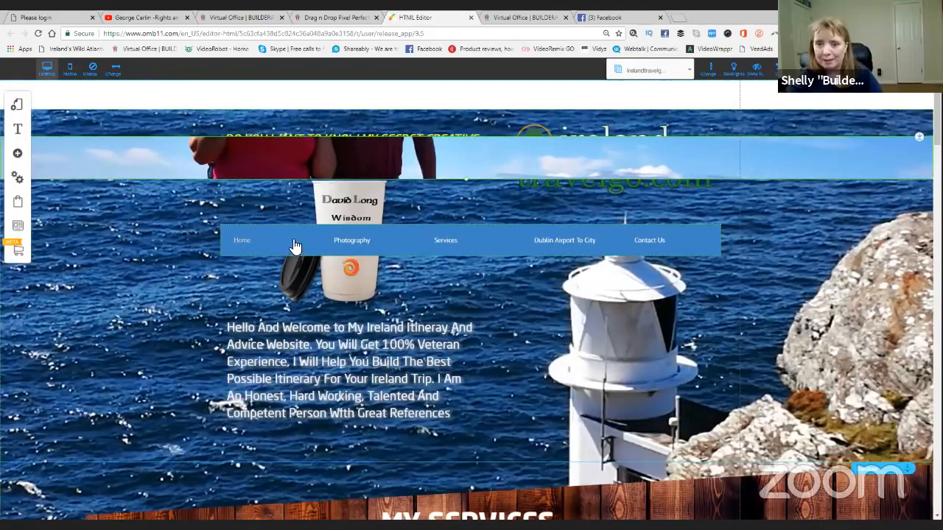
pyautogui.moveTo(295, 248); pyautogui.dragTo(278, 109)
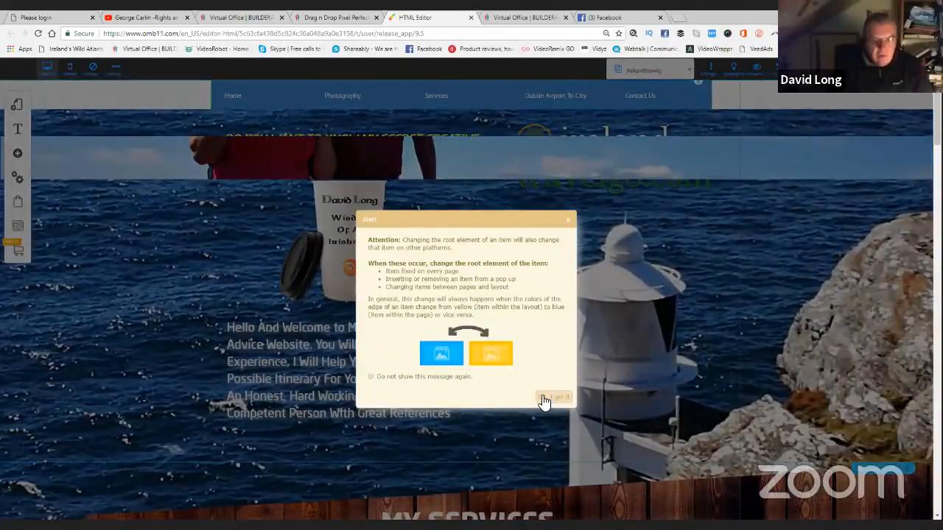
pyautogui.click(553, 397)
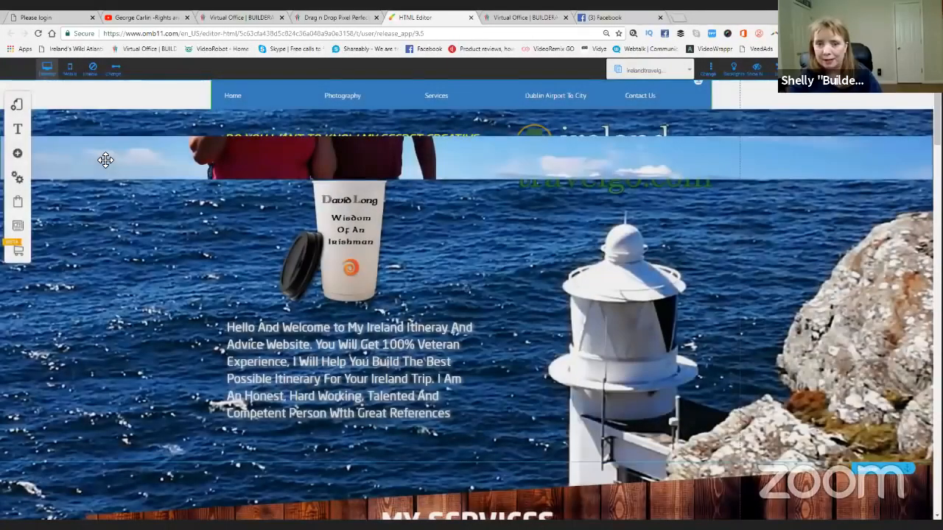
pyautogui.click(105, 159)
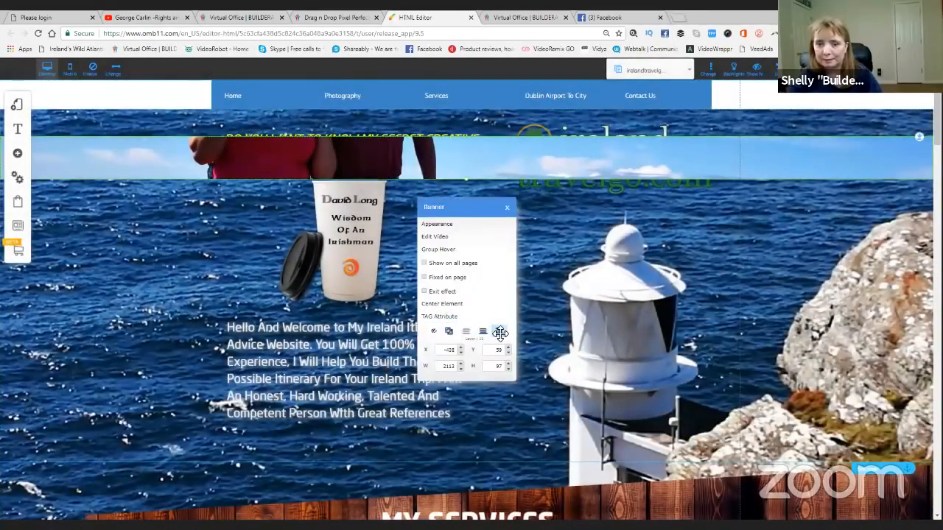
pyautogui.click(500, 333)
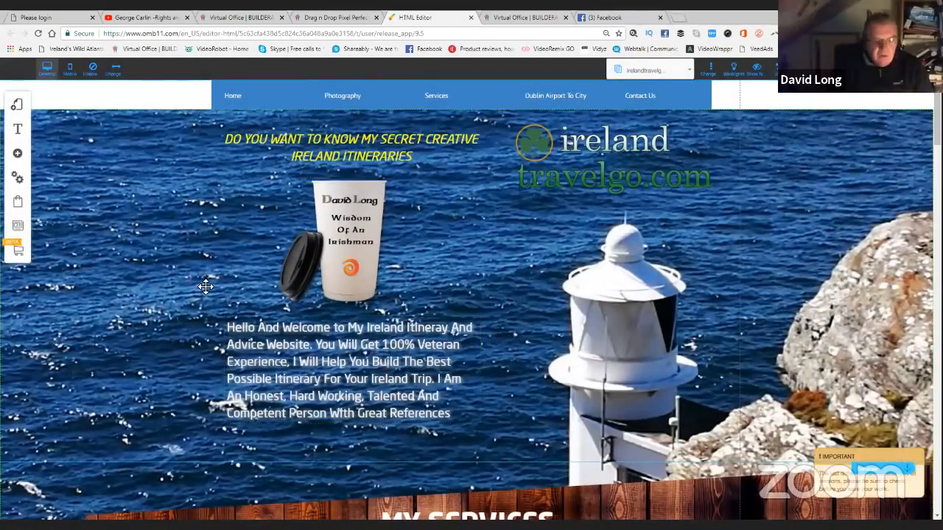
# Step: Save the site changes with the irelandtravelgo layout and page included
pyautogui.scroll(-6, 205, 287)
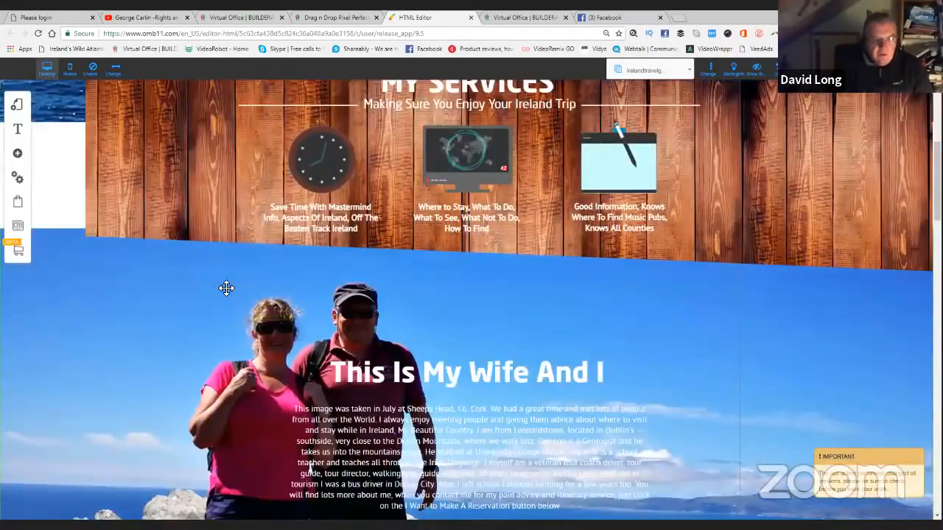
pyautogui.scroll(7, 226, 288)
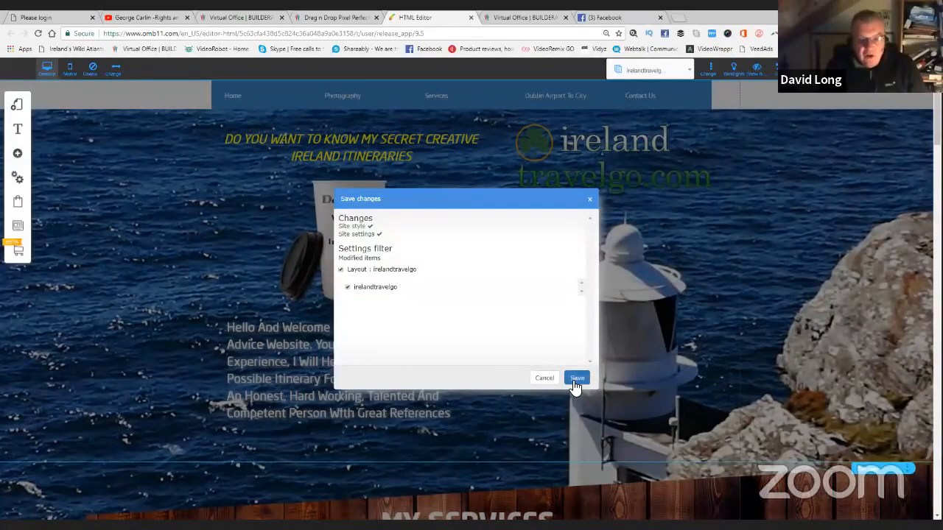
pyautogui.click(578, 380)
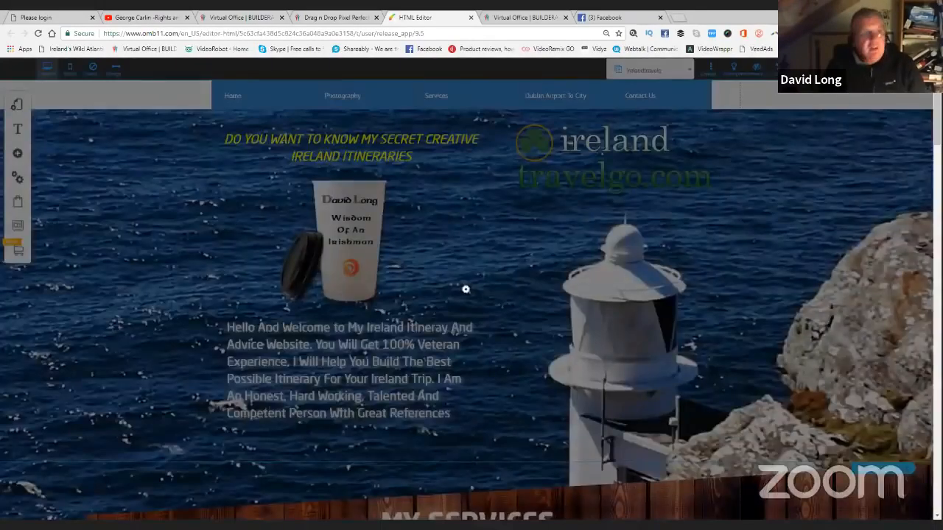